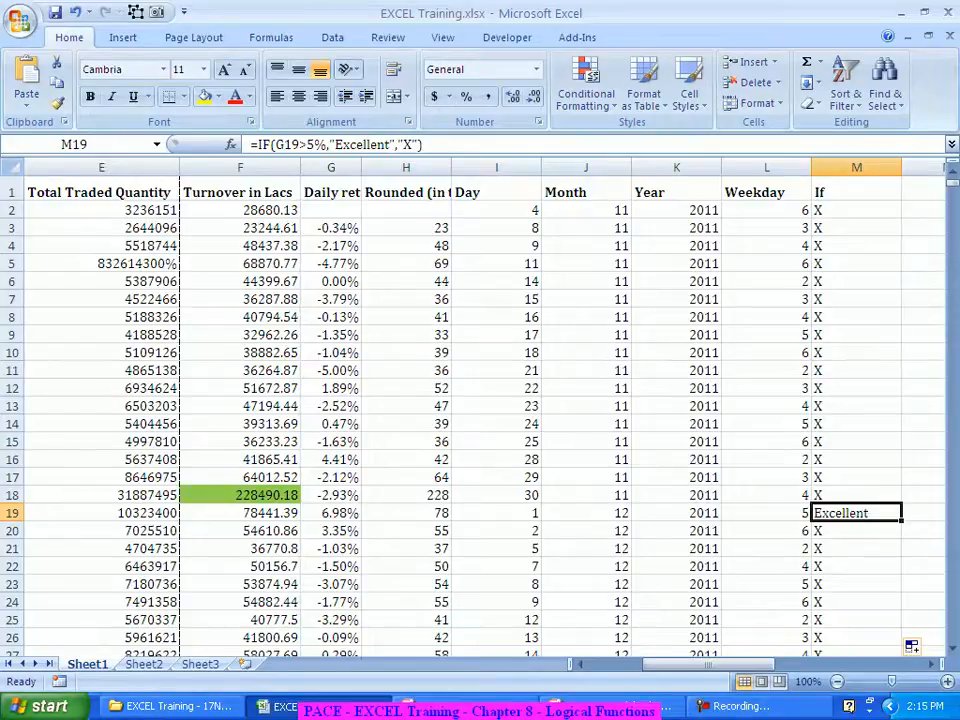
# Step: Return to M2 and select the "X" fallback result in its formula bar
pyautogui.press('Up')
pyautogui.press('Up')
pyautogui.press('Up')
pyautogui.press('Up')
pyautogui.press('Up')
pyautogui.press('Up')
pyautogui.press('Up')
pyautogui.press('Up')
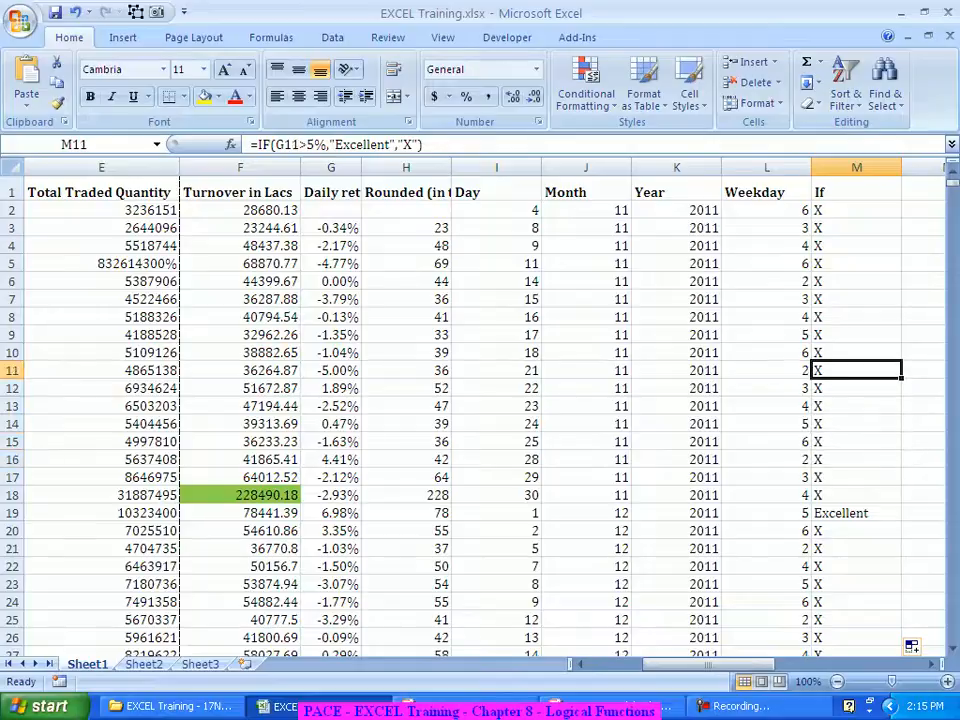
pyautogui.press('Up')
pyautogui.press('Up')
pyautogui.press('Up')
pyautogui.press('Up')
pyautogui.press('Up')
pyautogui.press('Up')
pyautogui.press('Up')
pyautogui.press('Up')
pyautogui.press('Up')
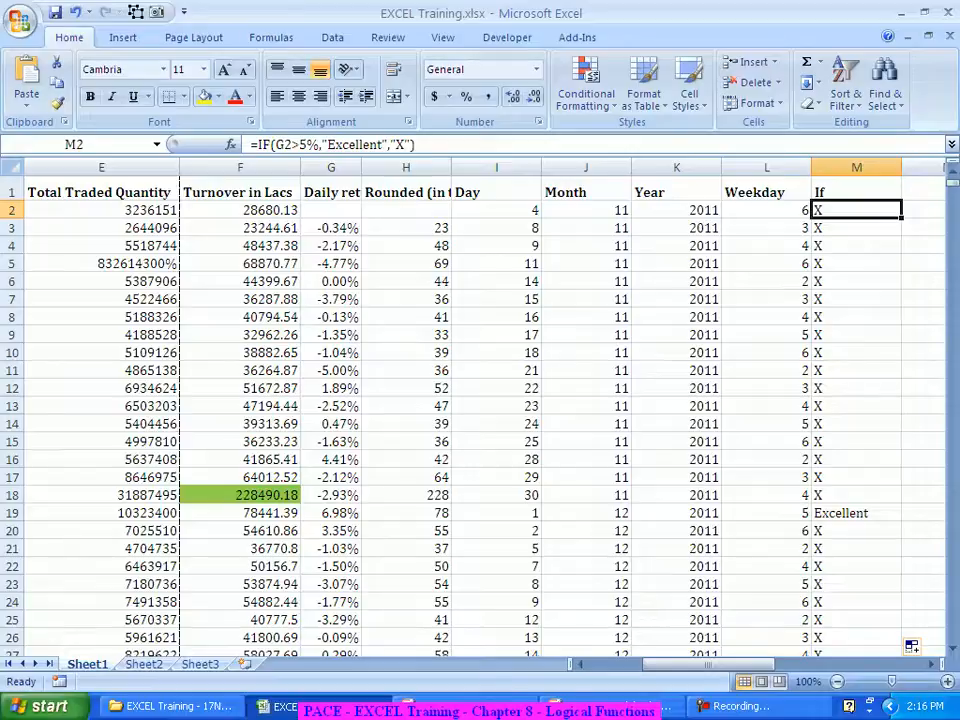
pyautogui.moveTo(391, 145); pyautogui.dragTo(408, 145)
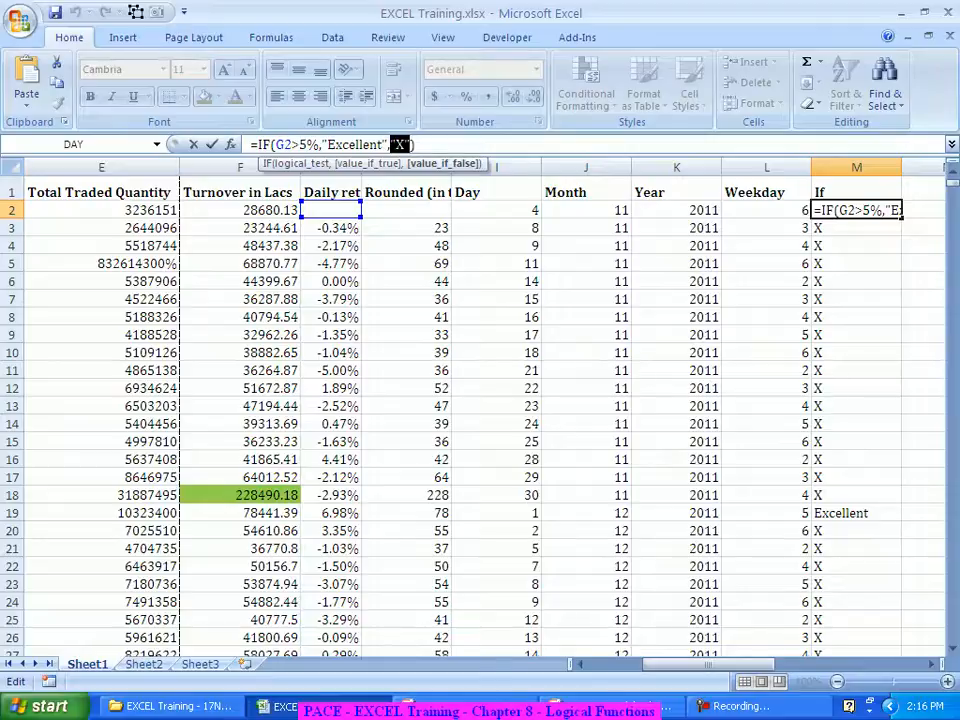
# Step: Replace M2's X fallback with a nested IF(G2>2%,"Good",X) test
pyautogui.write('if')
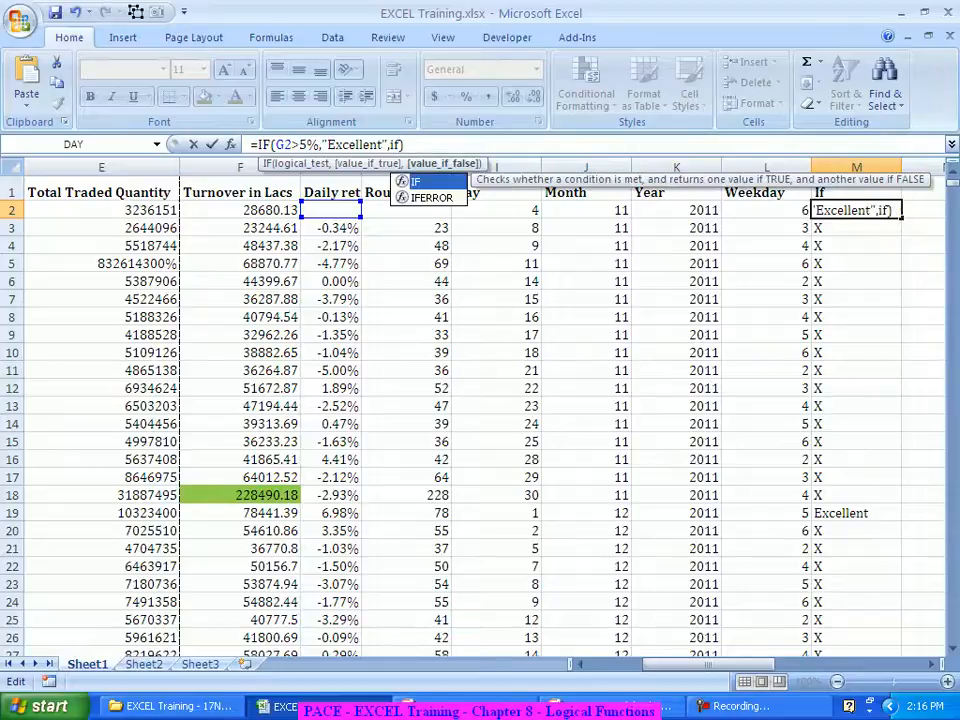
pyautogui.press('Tab')
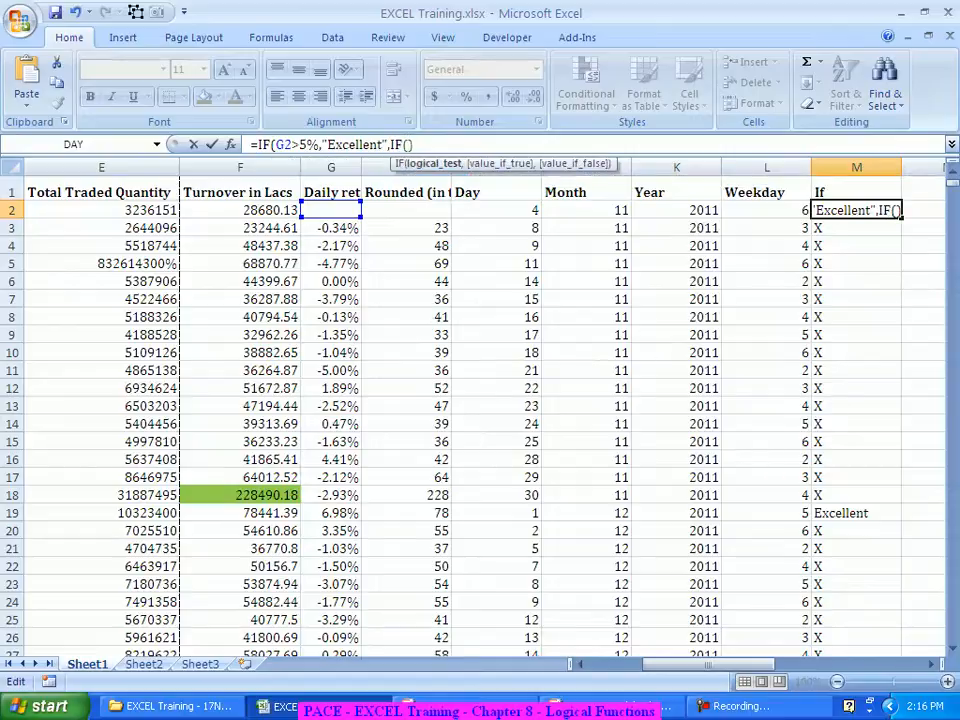
pyautogui.hotkey('ctrl', 'a')
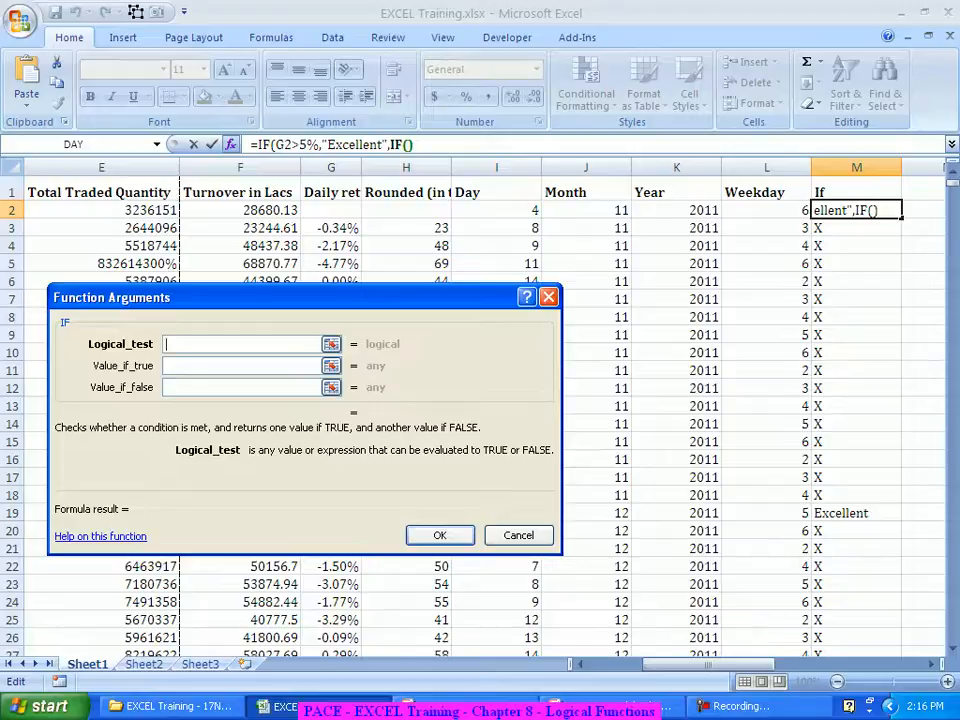
pyautogui.click(331, 210)
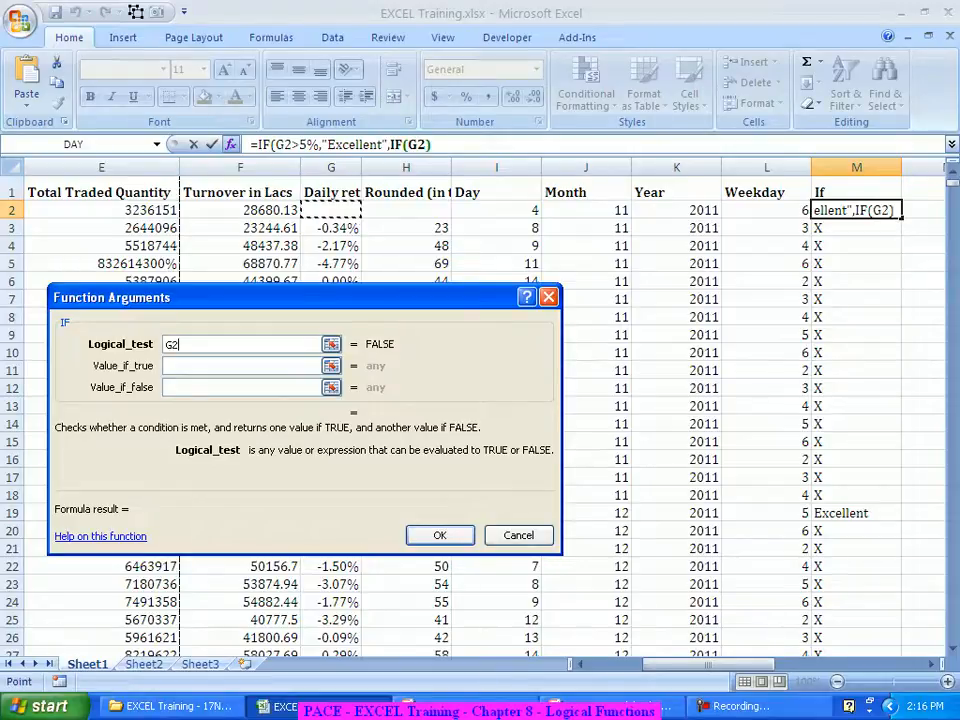
pyautogui.write('>')
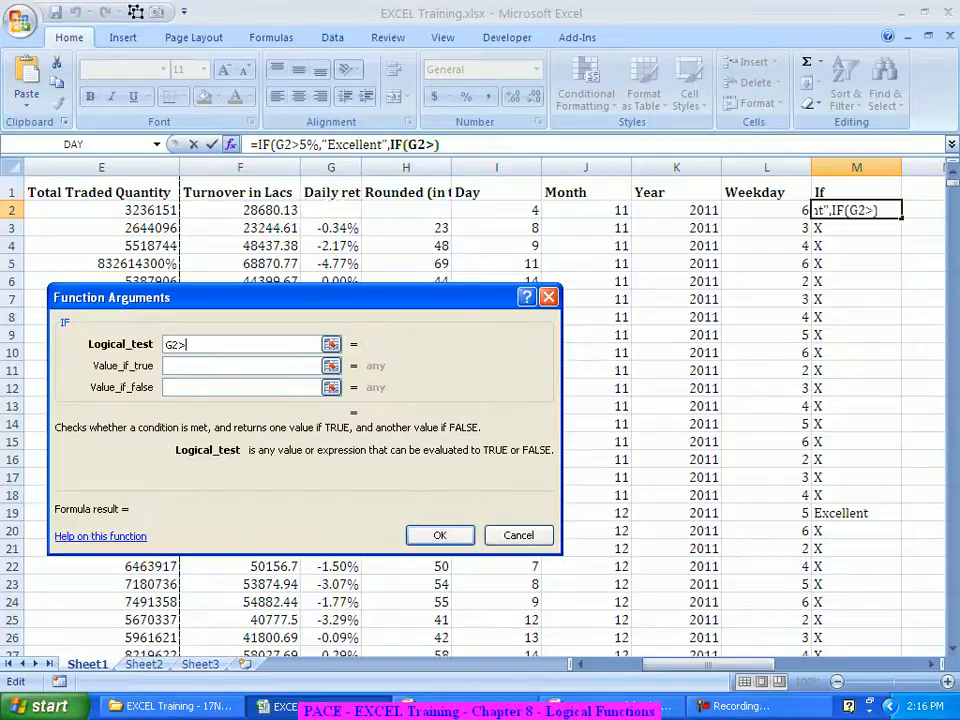
pyautogui.write('2%')
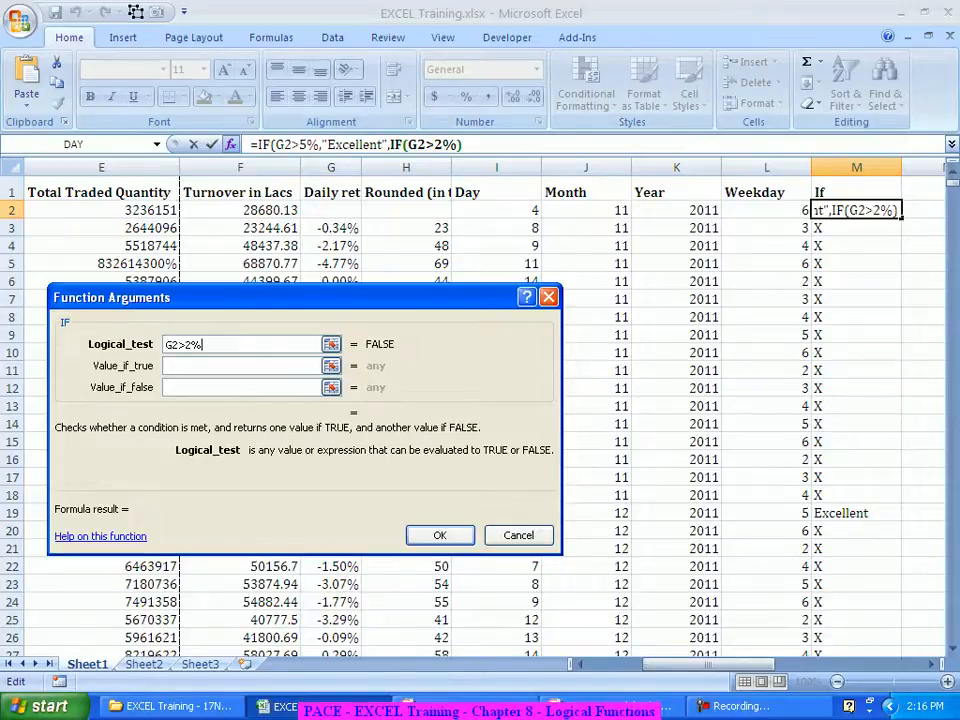
pyautogui.press('Tab')
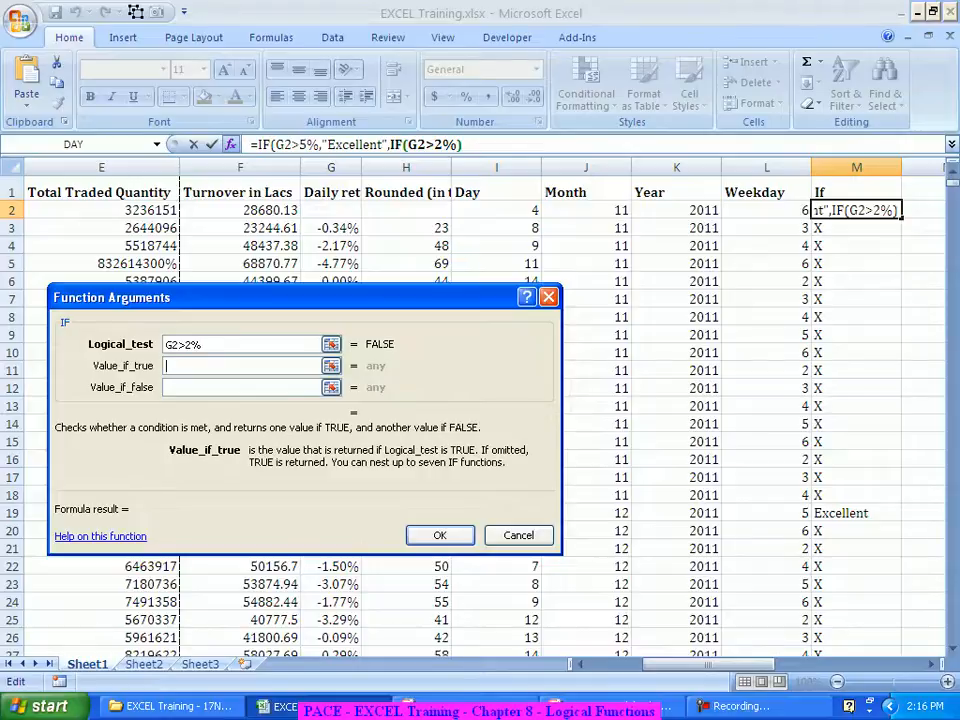
pyautogui.write('Good')
pyautogui.press('Tab')
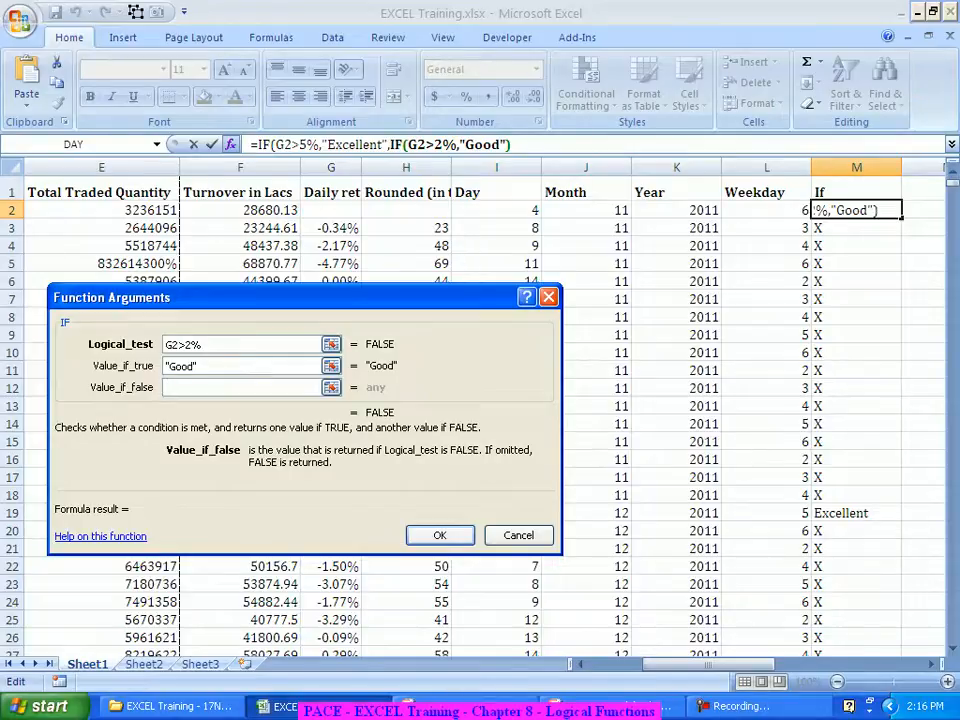
pyautogui.write('X')
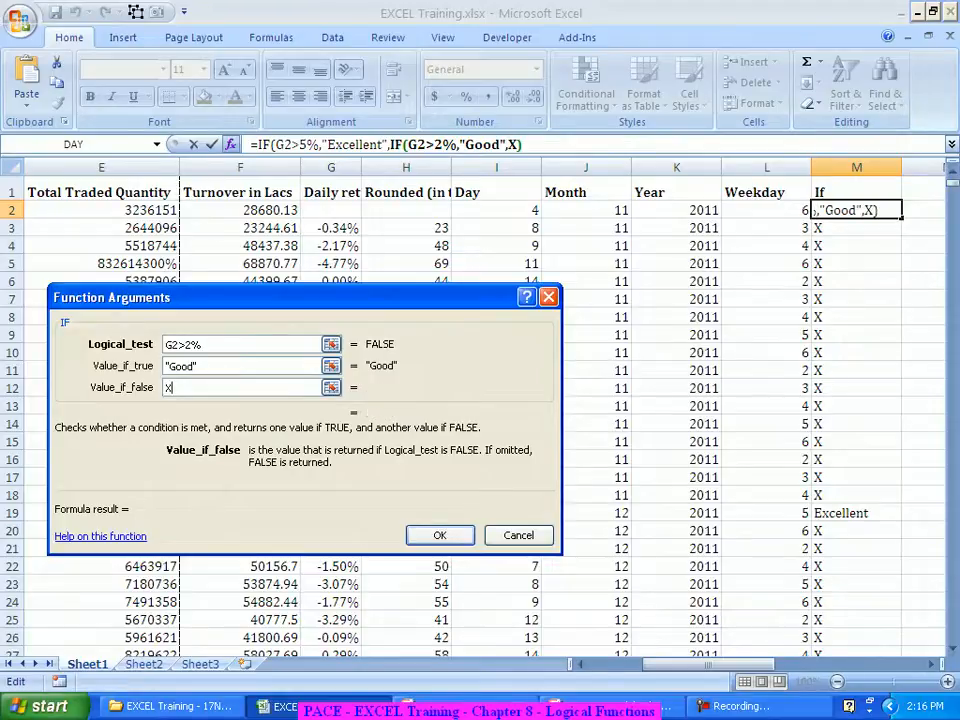
pyautogui.press('Return')
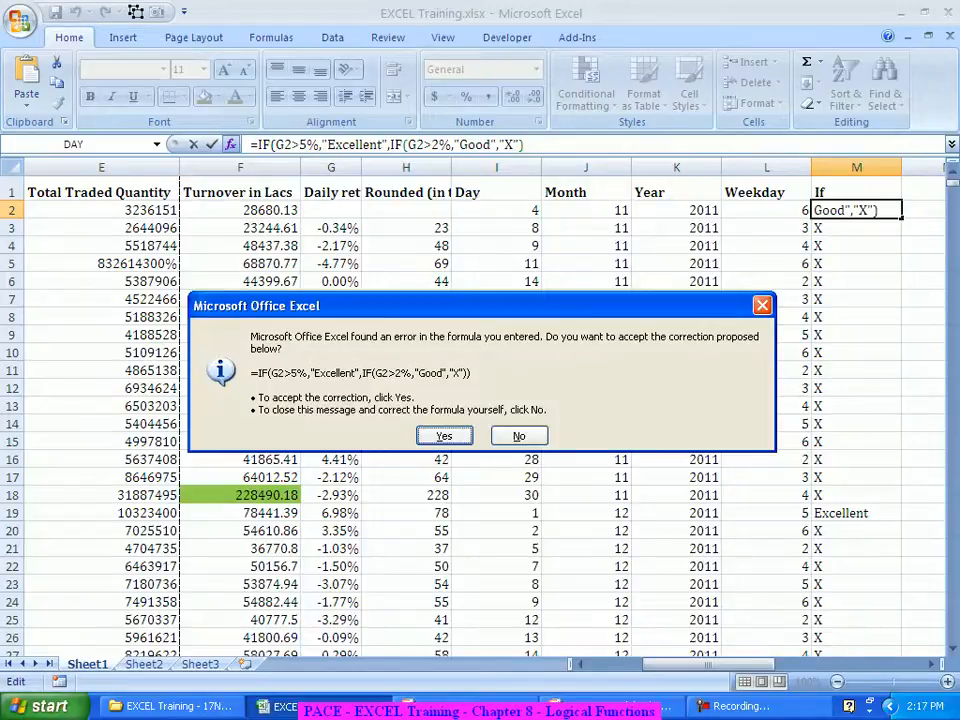
# Step: Accept the correction, fill the formula down column M, and verify Good in rows 16 and 20
pyautogui.press('Return')
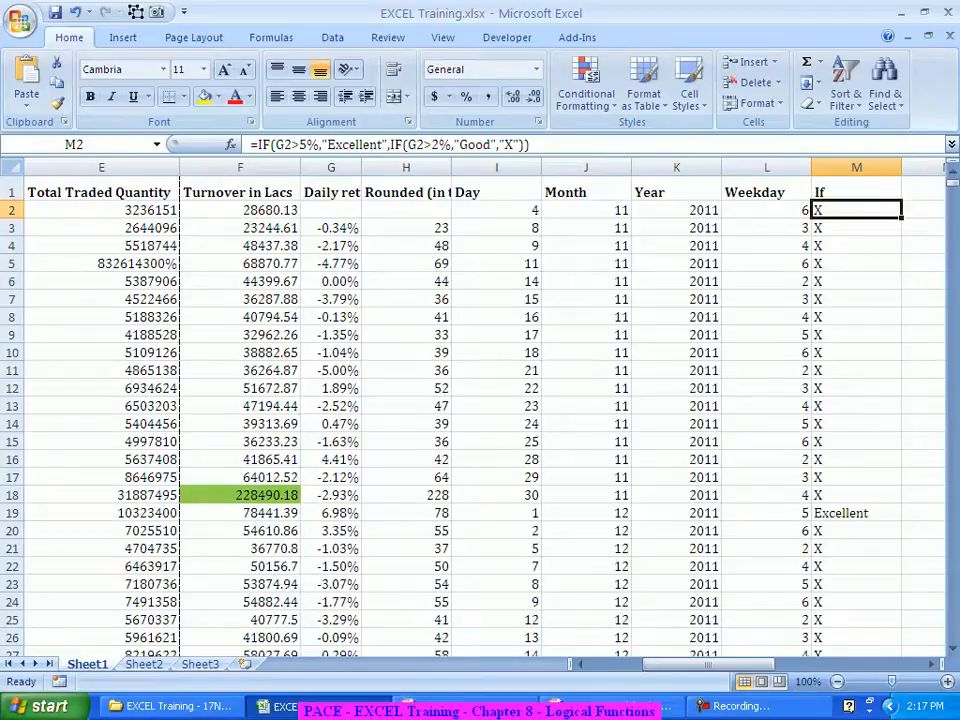
pyautogui.doubleClick(901, 218)
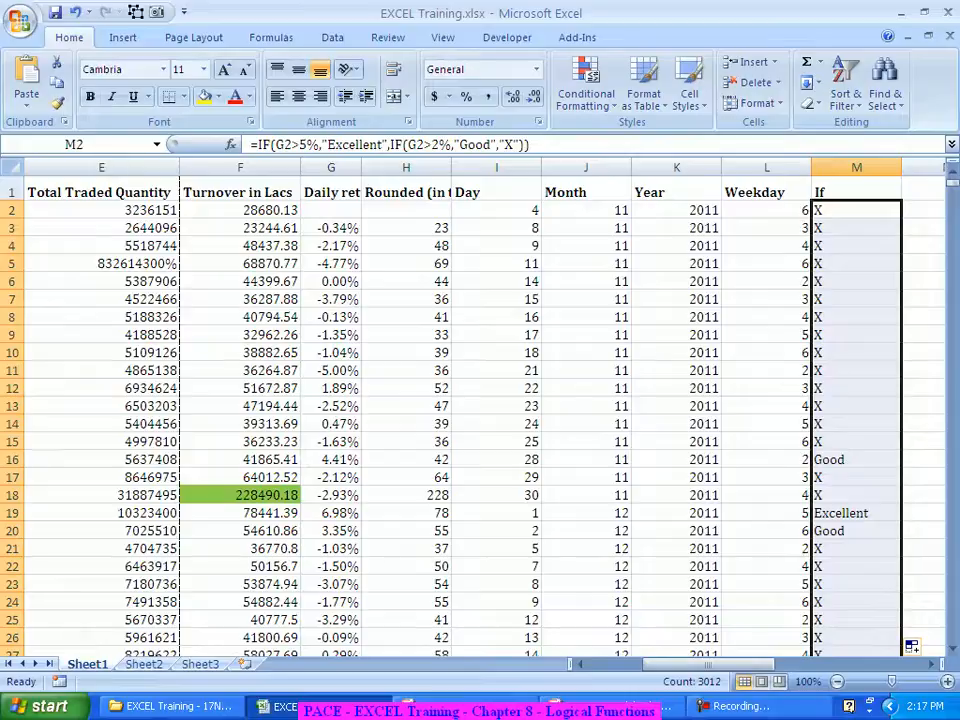
pyautogui.click(856, 460)
pyautogui.click(856, 531)
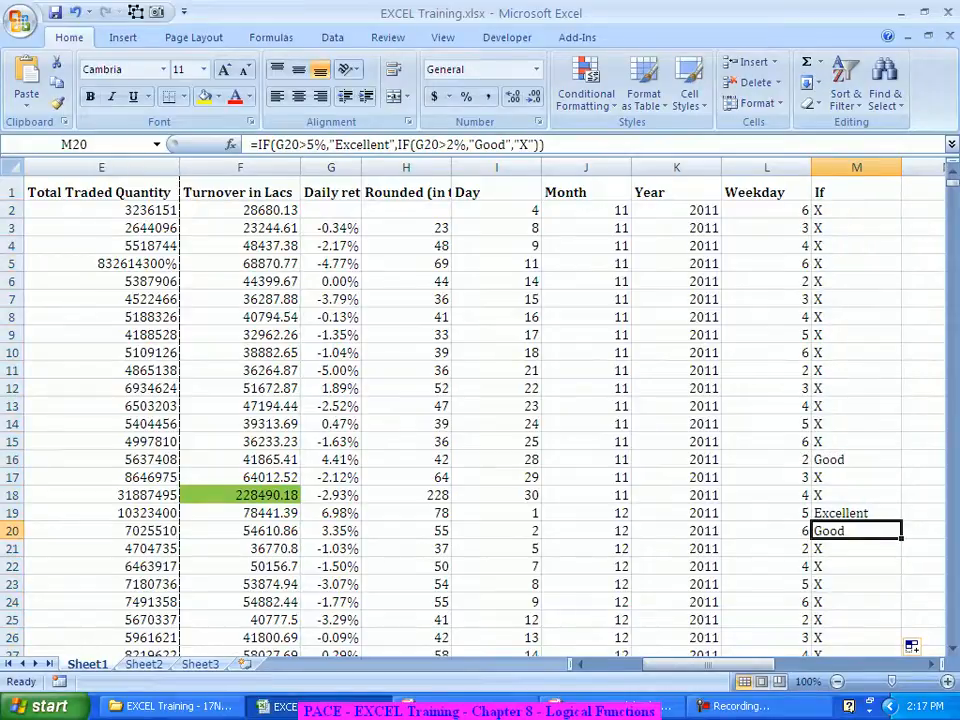
pyautogui.press('Left')
pyautogui.press('Left')
pyautogui.press('Left')
pyautogui.press('Left')
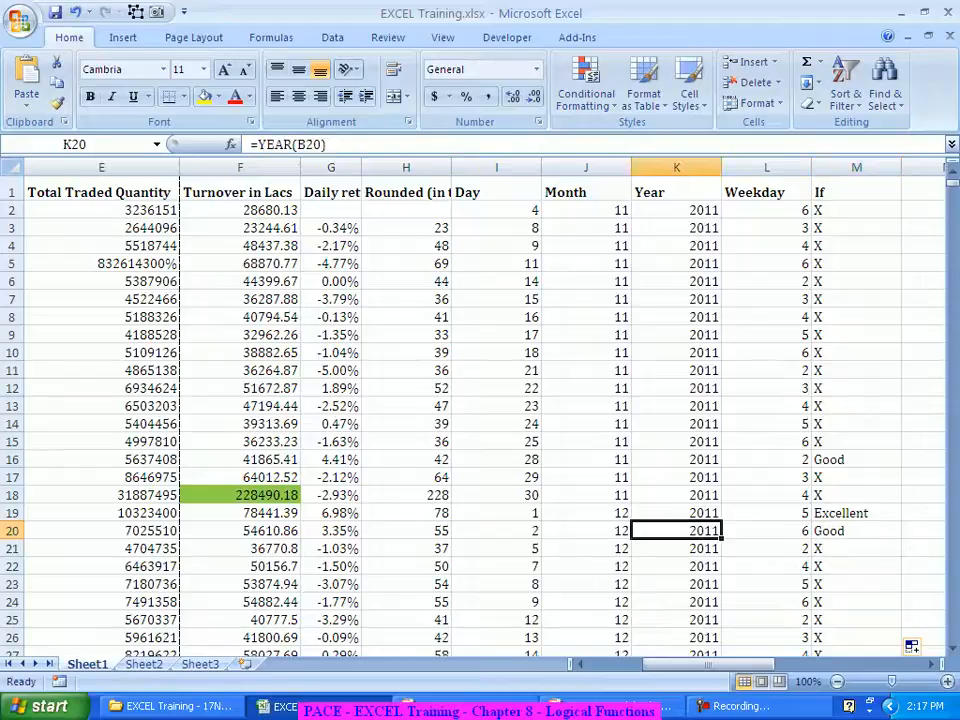
pyautogui.press('Left')
pyautogui.press('Left')
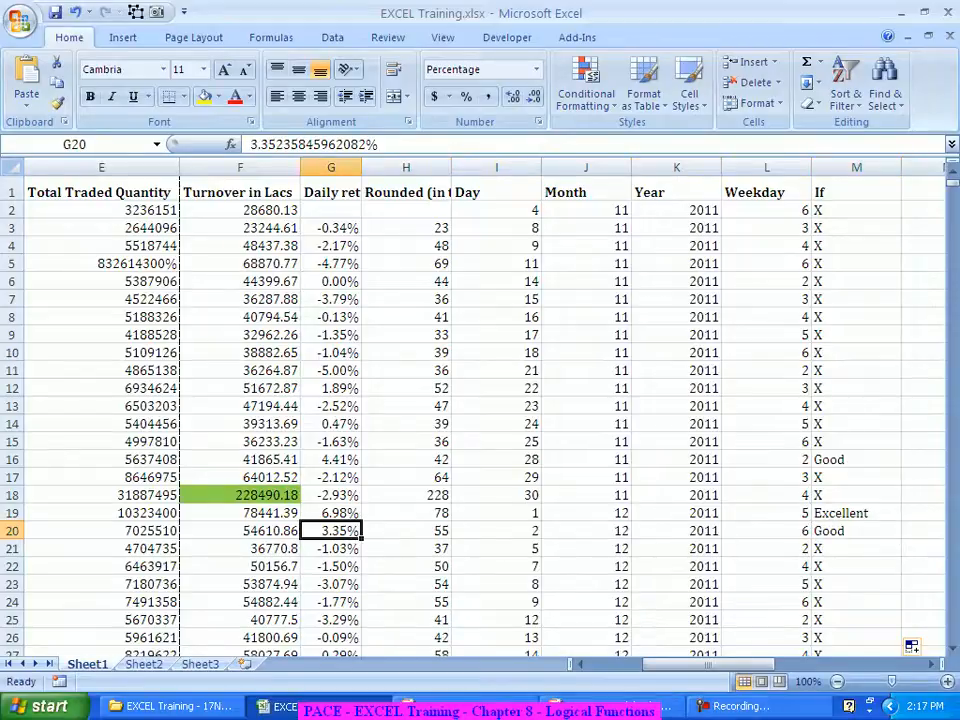
pyautogui.press('Up')
pyautogui.press('Up')
pyautogui.press('Up')
pyautogui.press('Up')
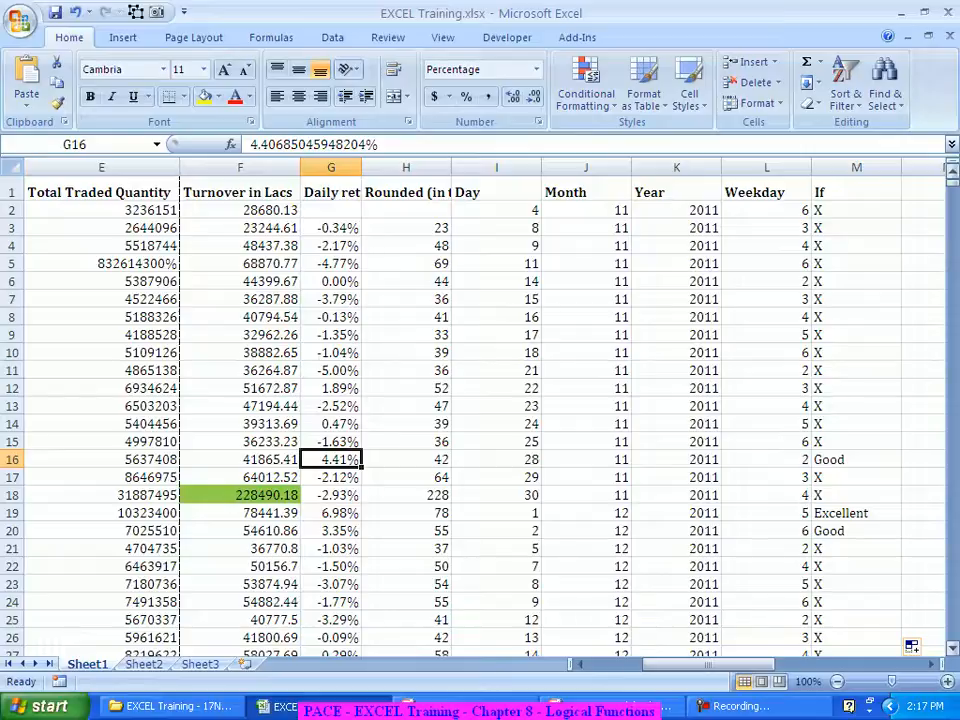
pyautogui.click(856, 210)
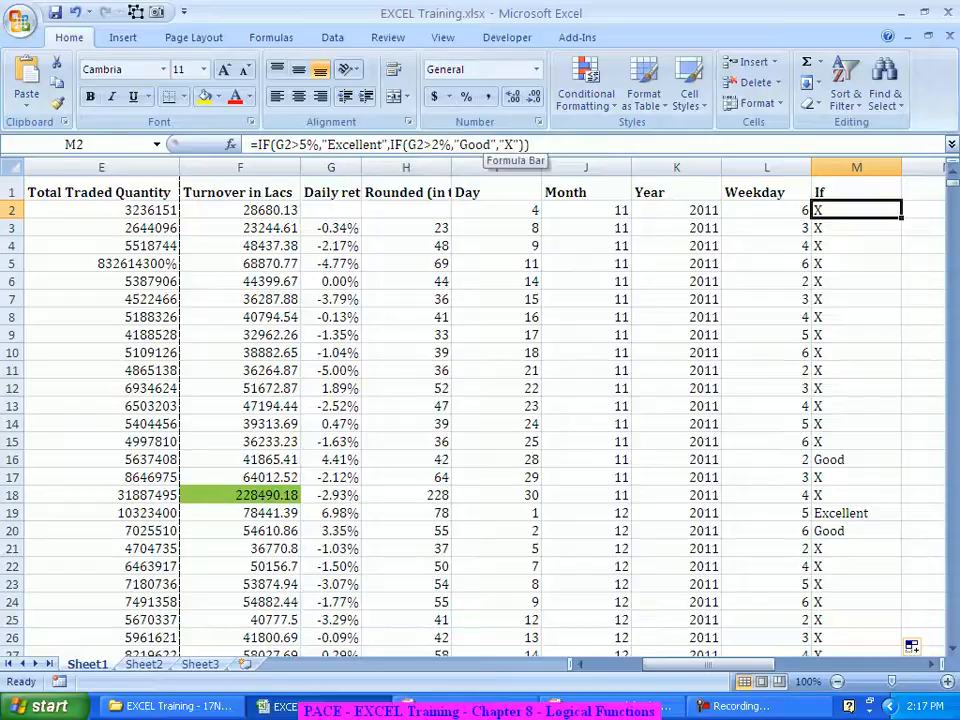
# Step: Replace M2's innermost X with IF(G2>-2%,"ok","X") and accept the parenthesis correction
pyautogui.doubleClick(508, 144)
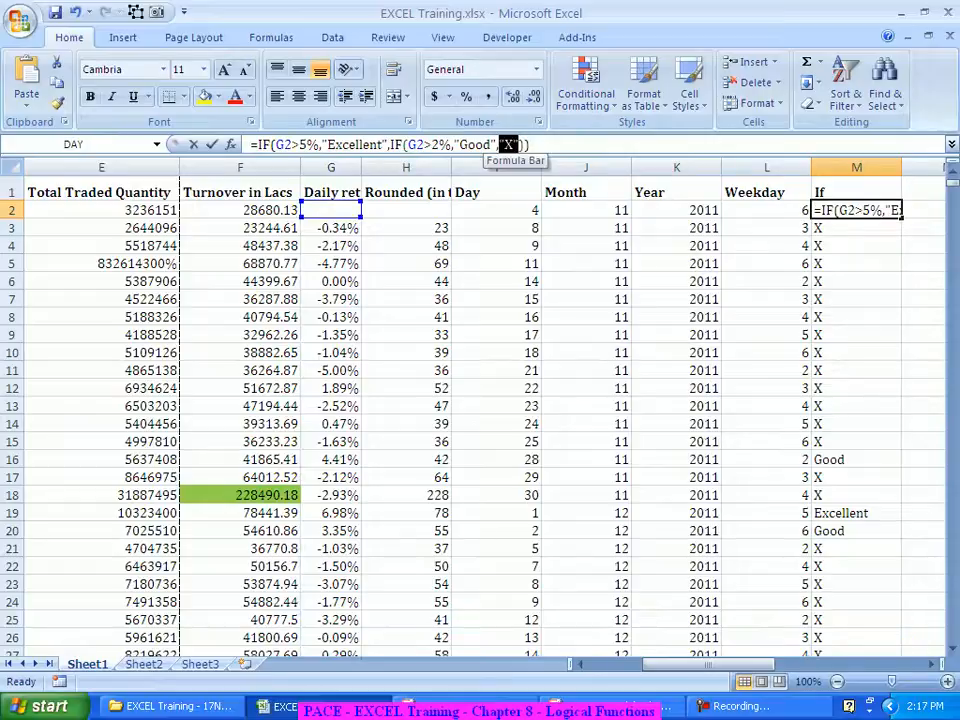
pyautogui.write('IF(')
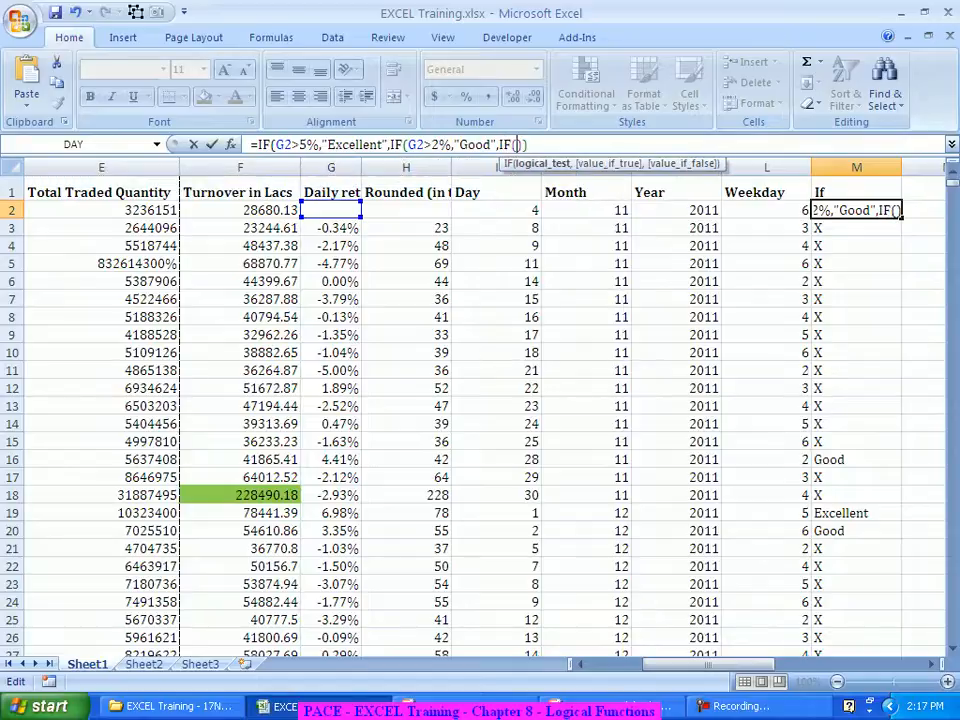
pyautogui.click(230, 144)
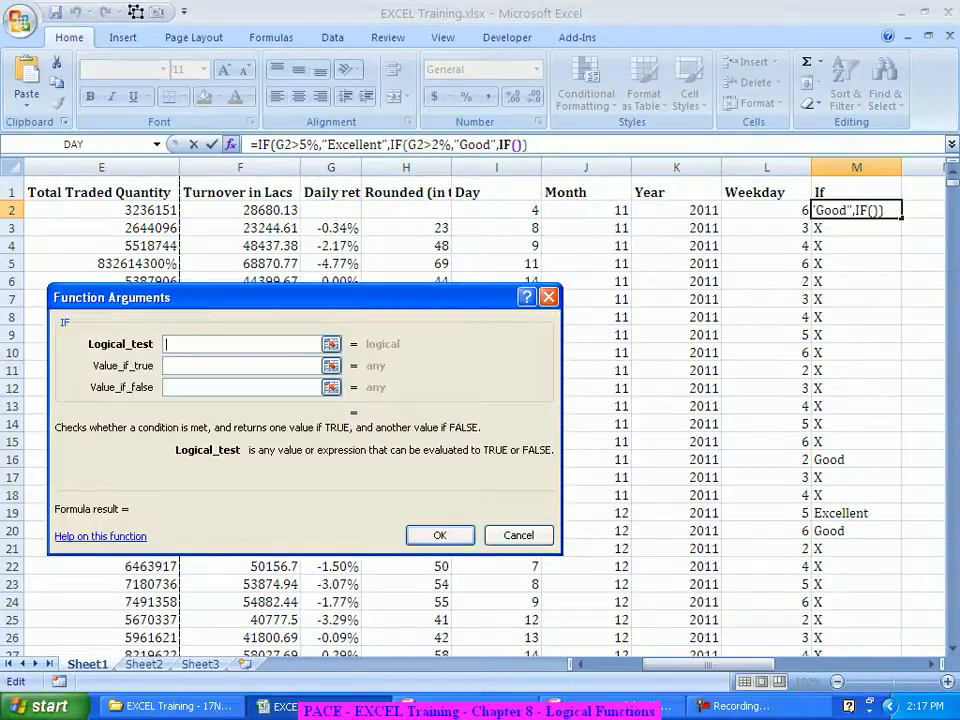
pyautogui.write('G2')
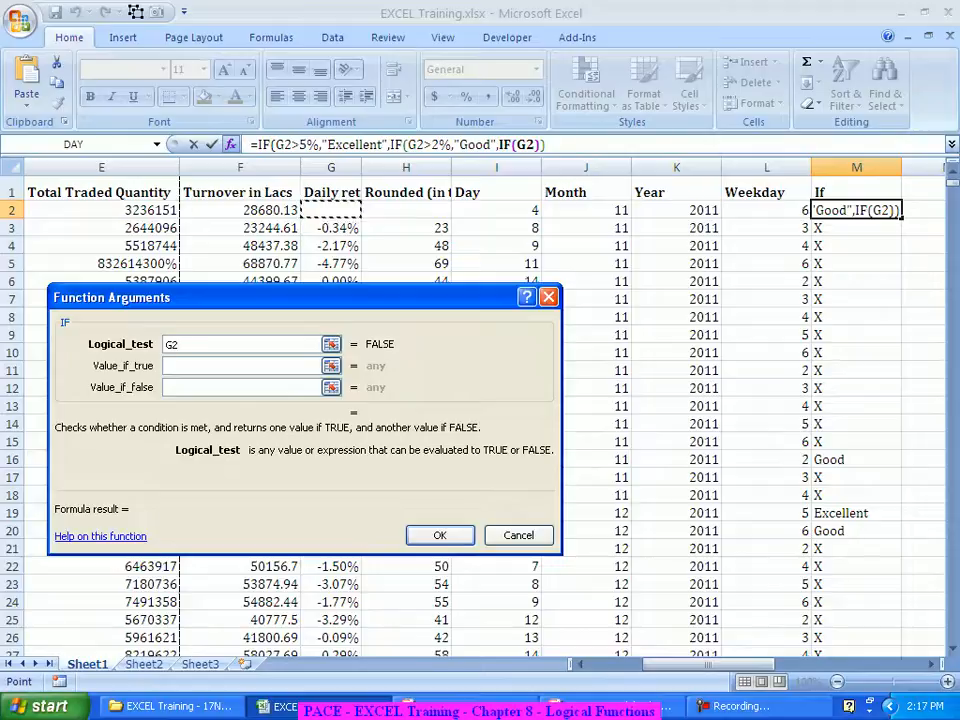
pyautogui.write('>-2%')
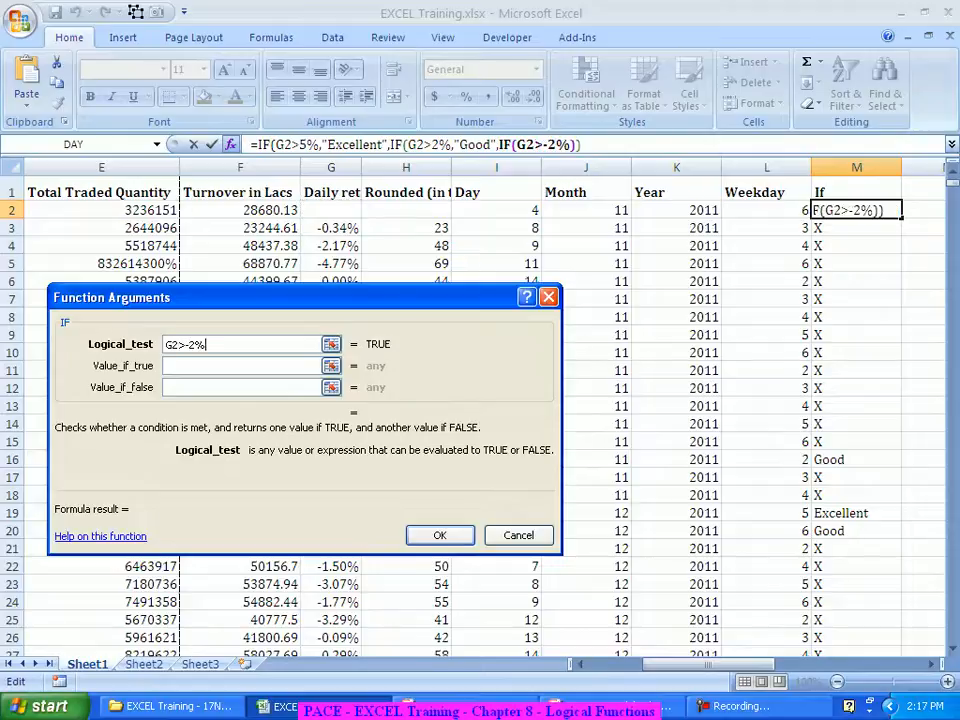
pyautogui.press('Tab')
pyautogui.write('ok')
pyautogui.press('Tab')
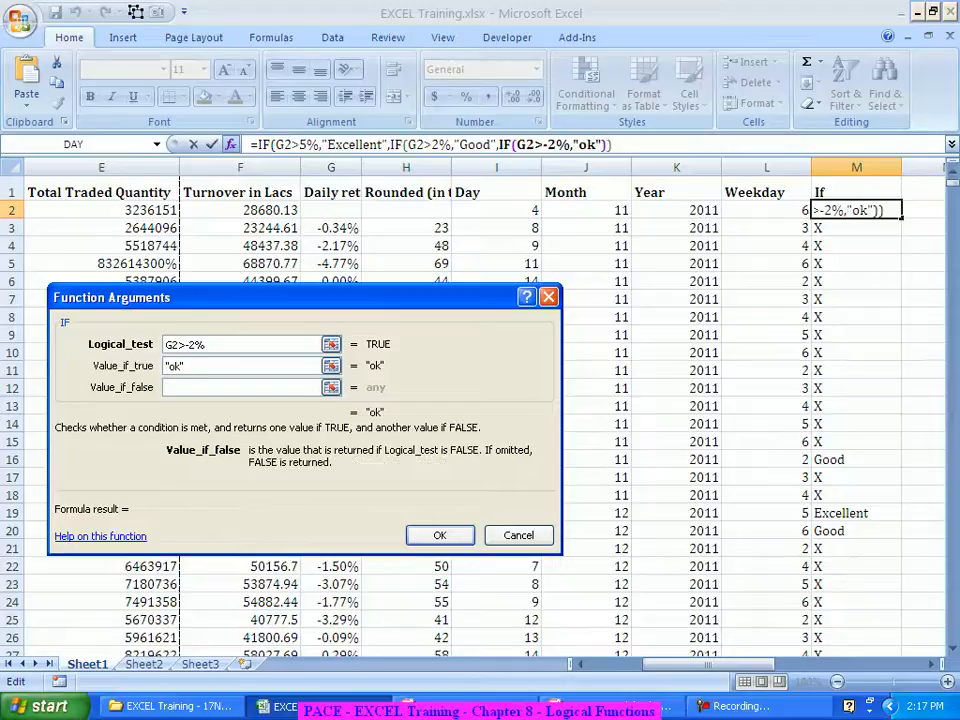
pyautogui.write('X')
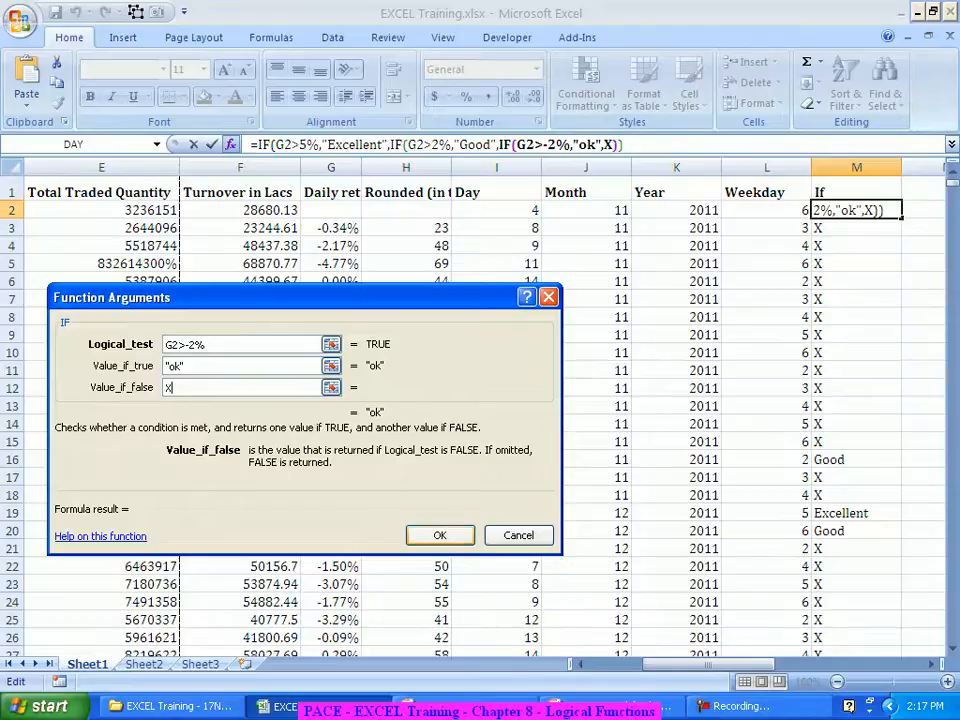
pyautogui.press('Return')
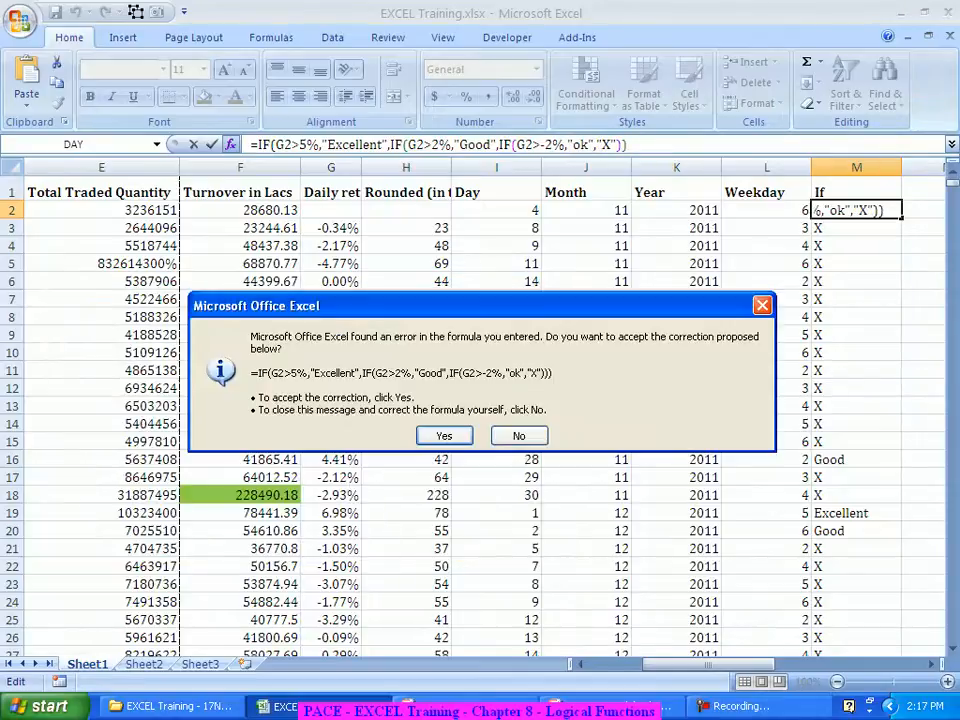
pyautogui.press('Return')
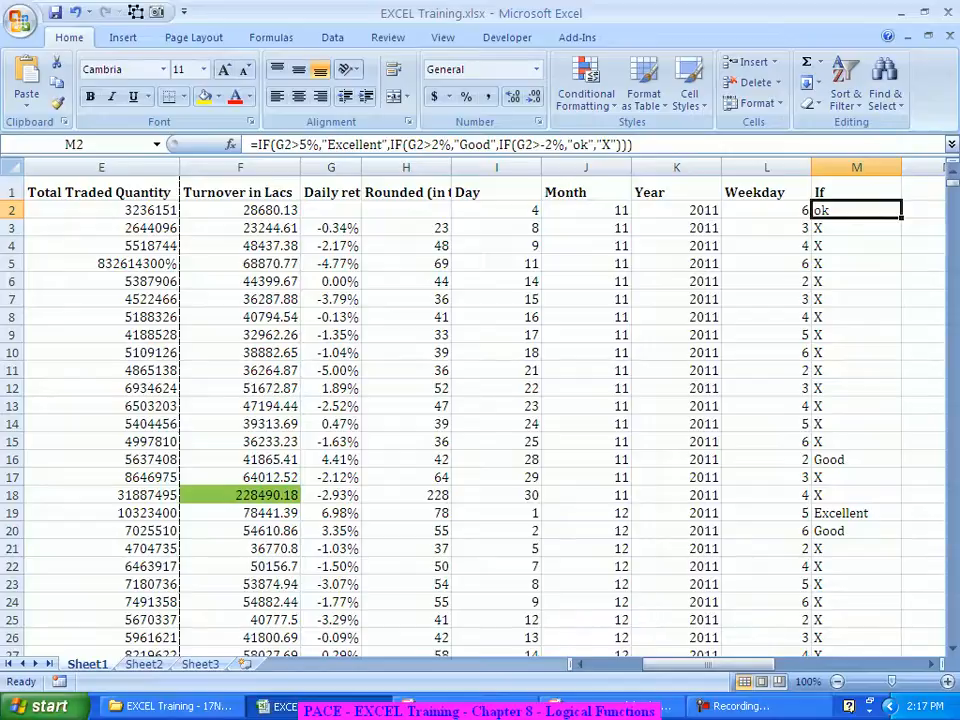
# Step: Fill M2's three-level rating formula down the entire If column, then reselect M2
pyautogui.doubleClick(901, 218)
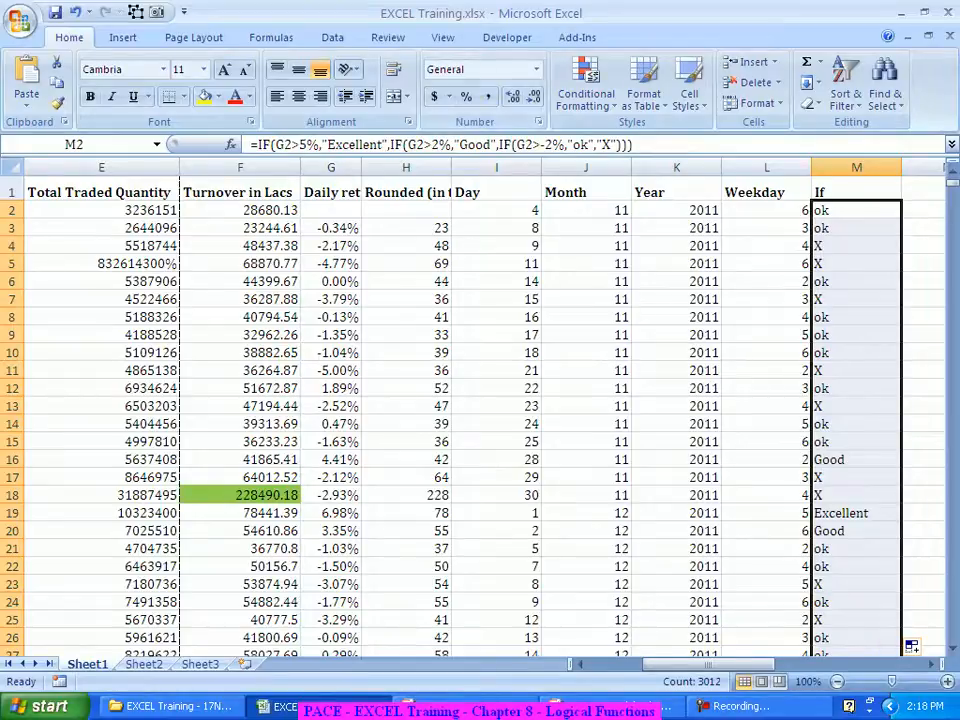
pyautogui.click(856, 210)
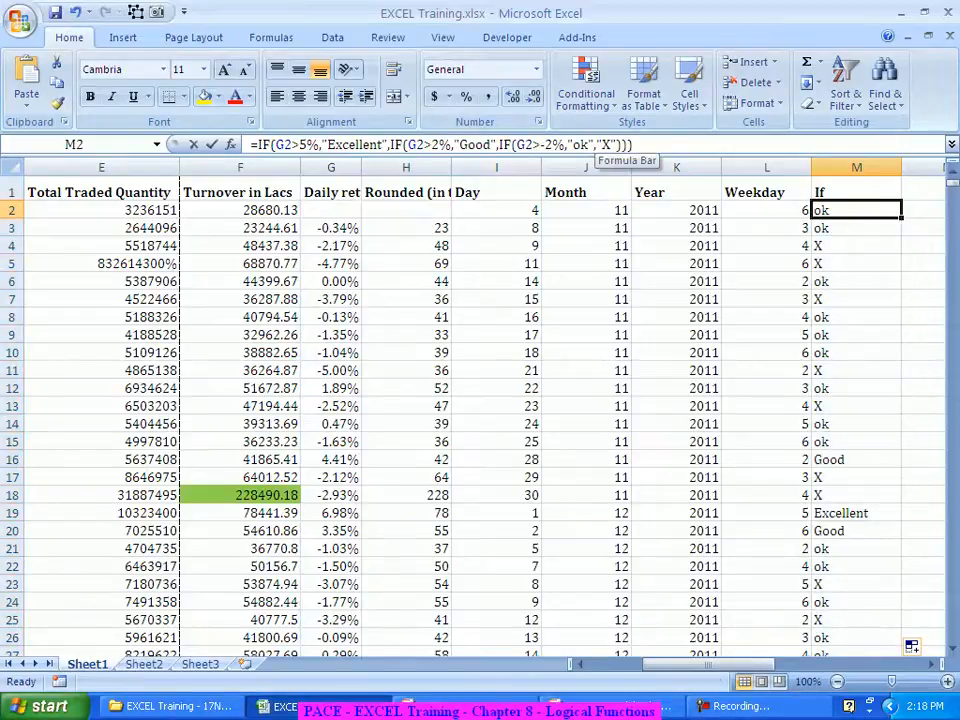
# Step: Replace M2's last "X" with IF(G2>-5%,"Bad","Worst"), accepting Excel's quote correction
pyautogui.doubleClick(606, 145)
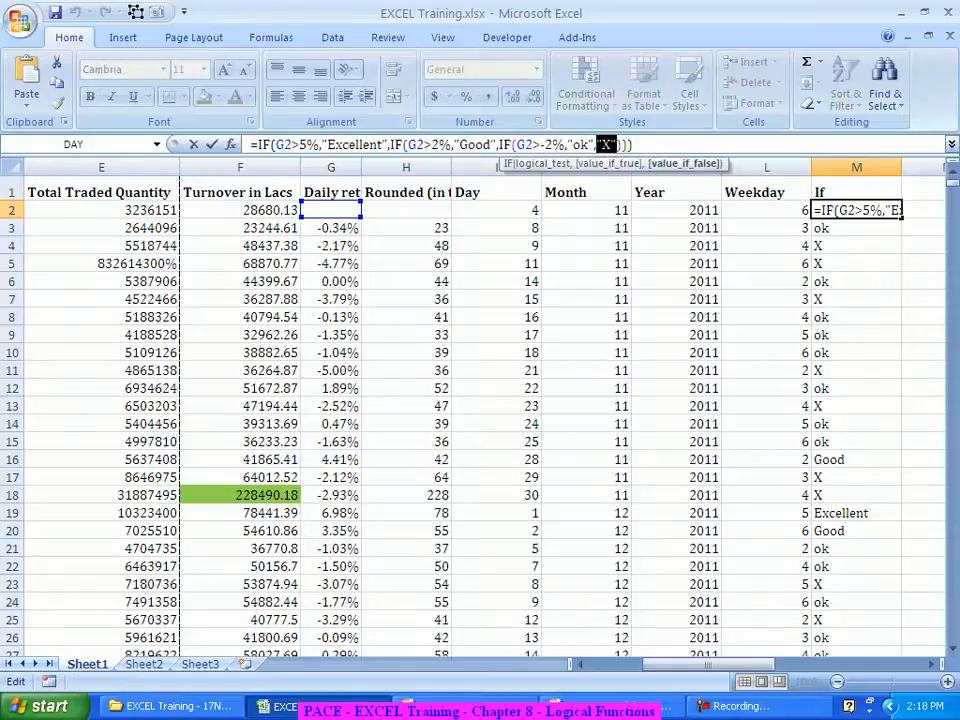
pyautogui.write('IF()')
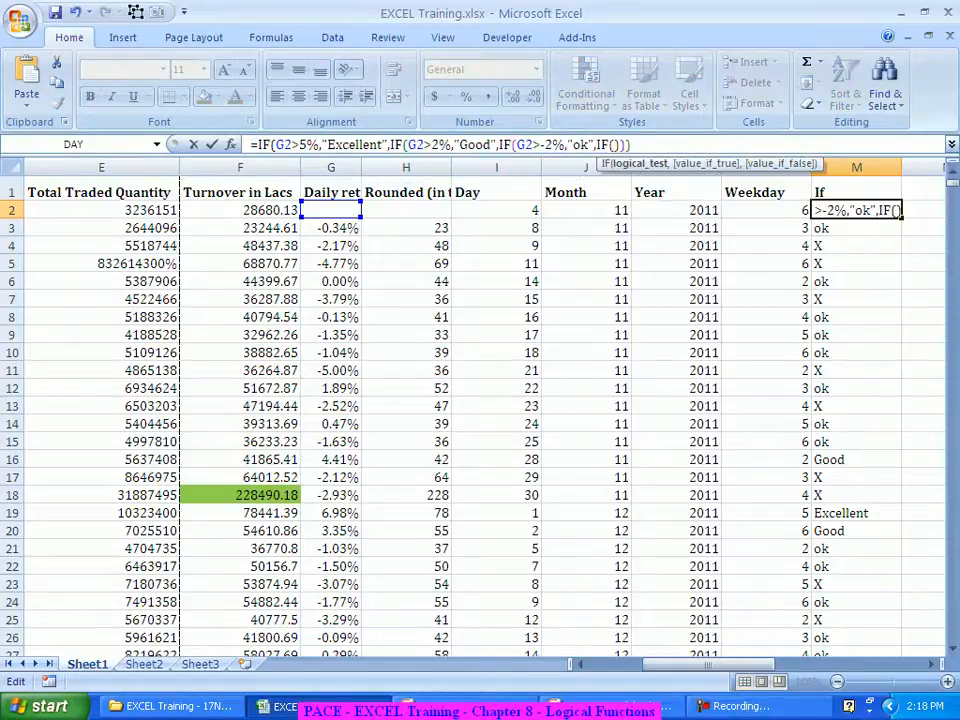
pyautogui.click(230, 144)
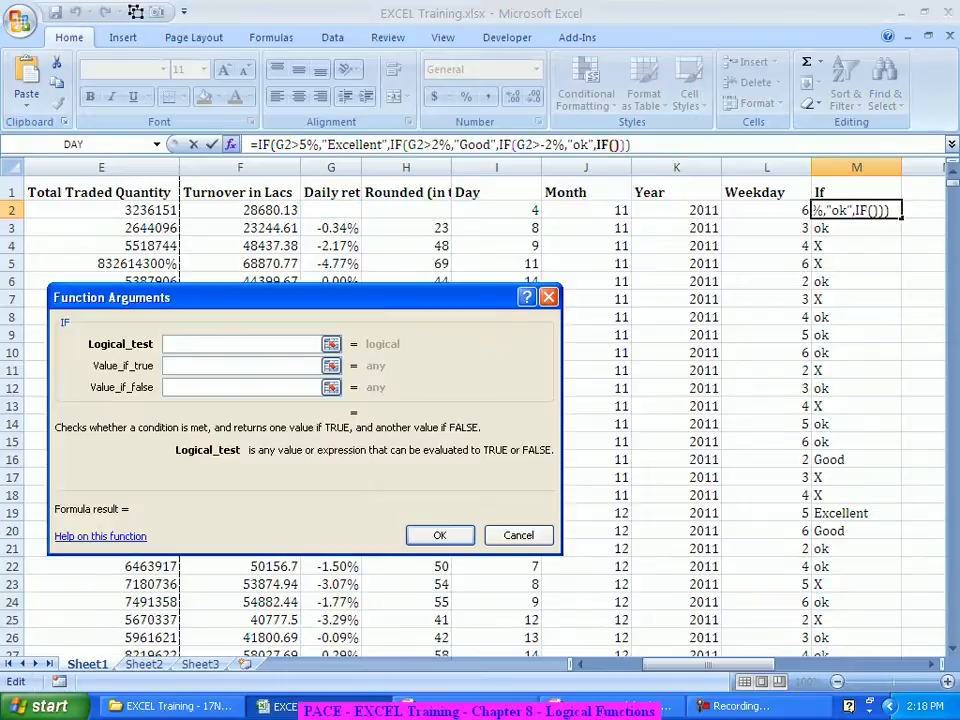
pyautogui.click(331, 210)
pyautogui.write('>')
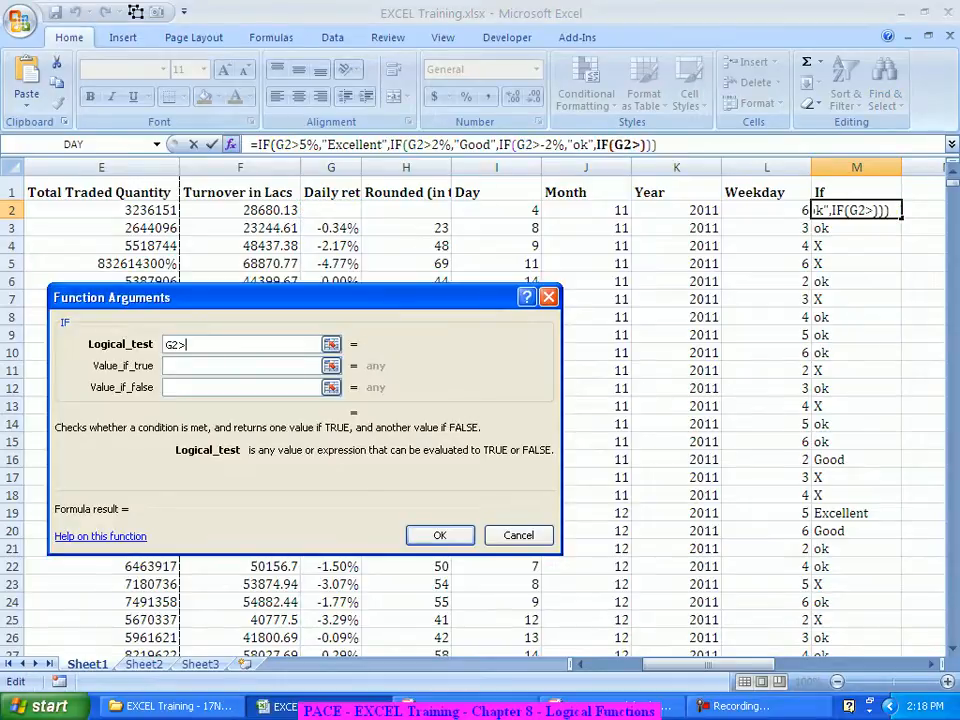
pyautogui.write('-5%')
pyautogui.press('Tab')
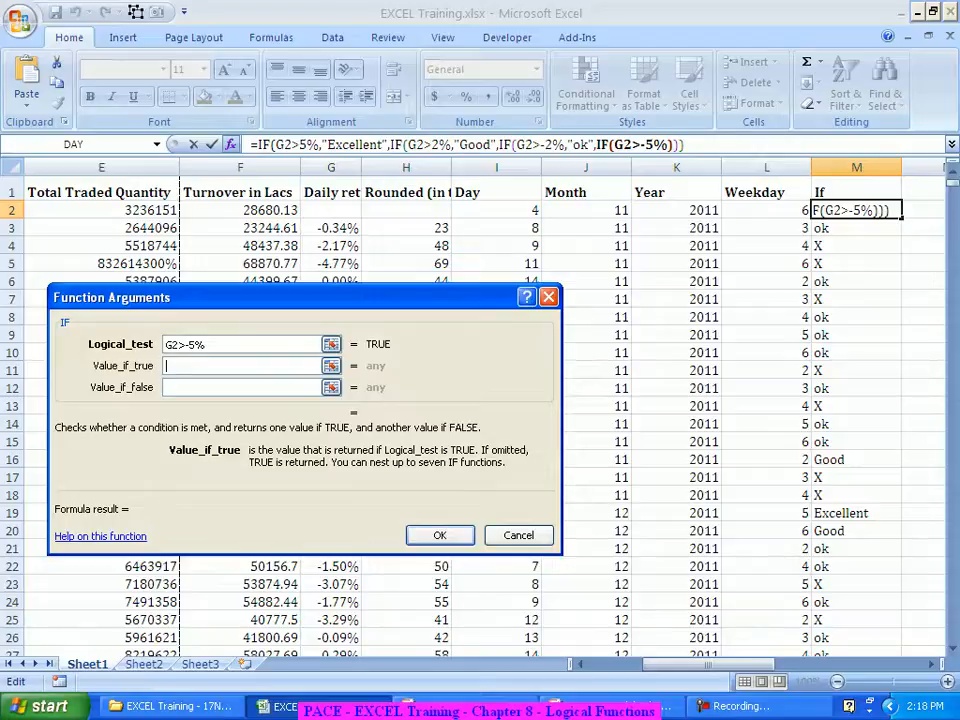
pyautogui.write('Bad')
pyautogui.press('Tab')
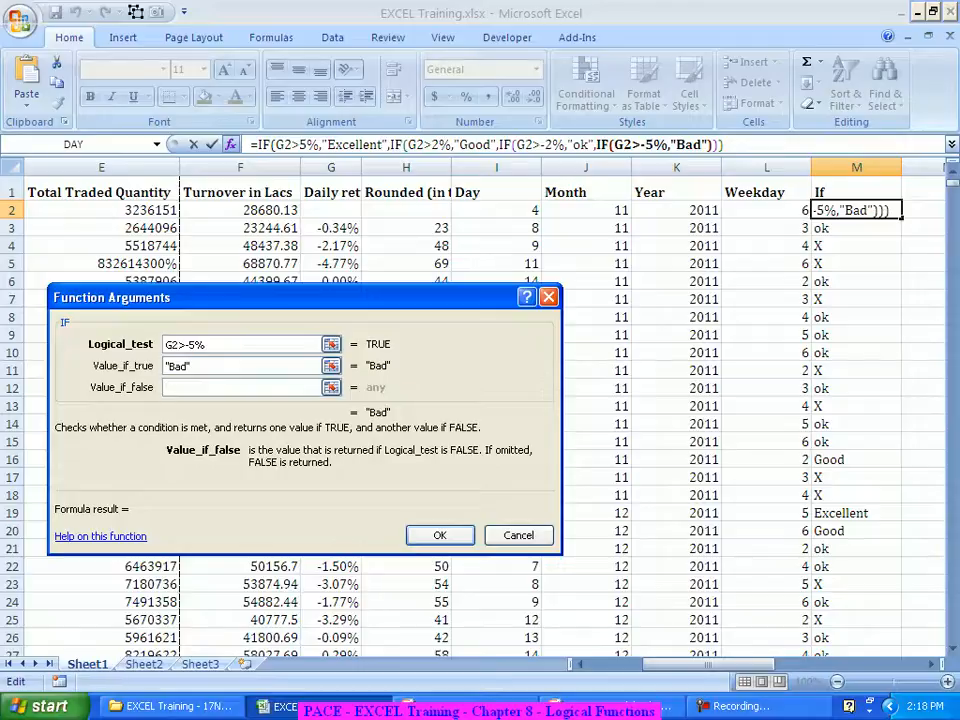
pyautogui.write('W')
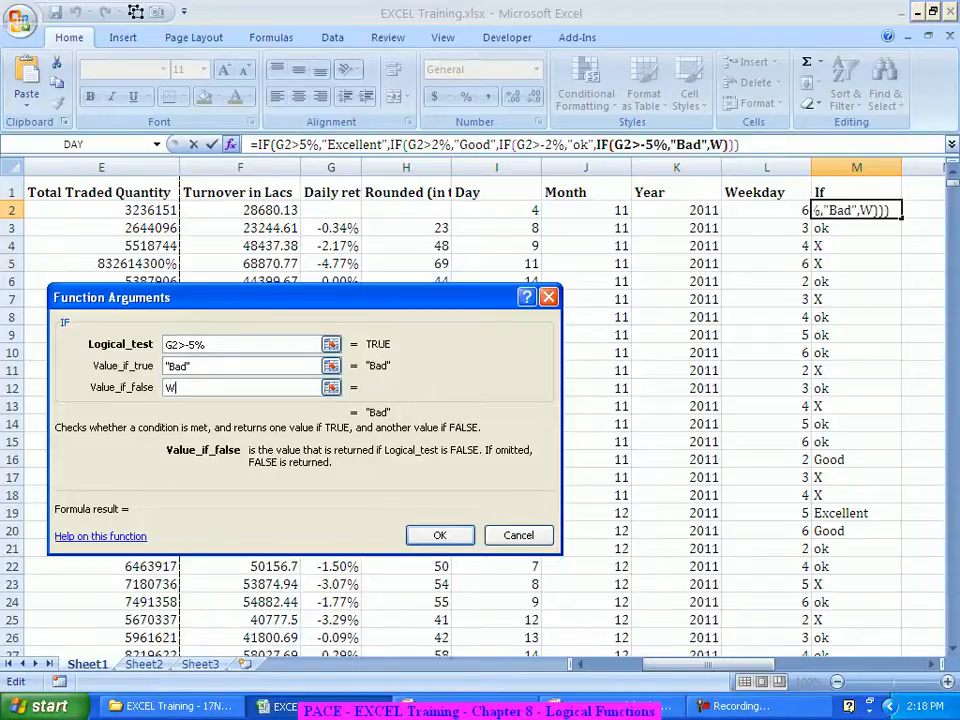
pyautogui.write('orst')
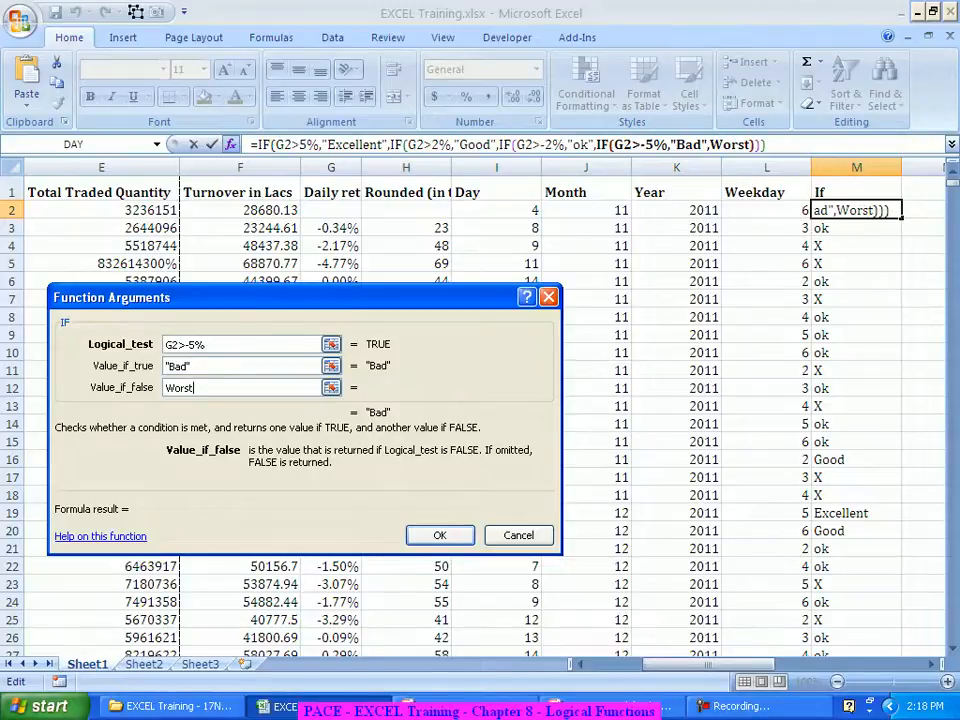
pyautogui.press('Return')
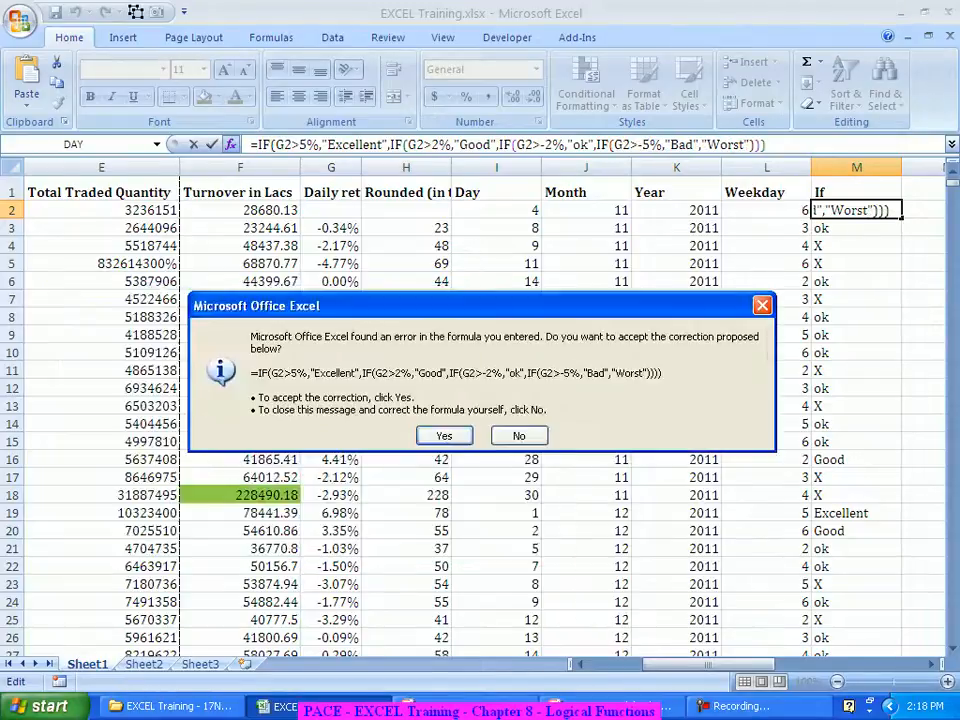
pyautogui.press('Return')
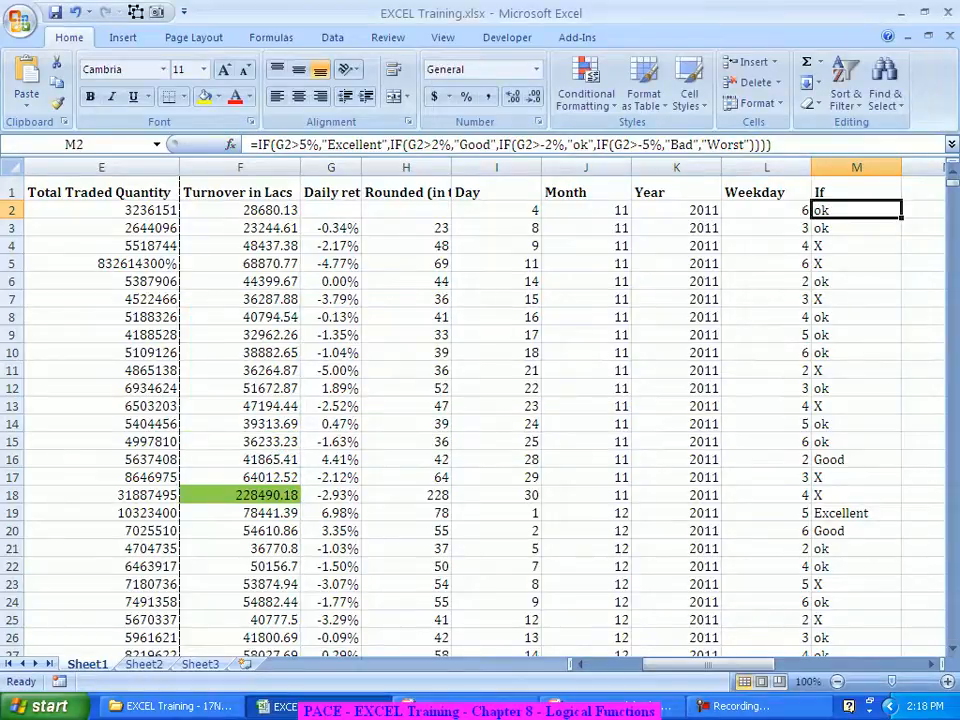
pyautogui.doubleClick(901, 218)
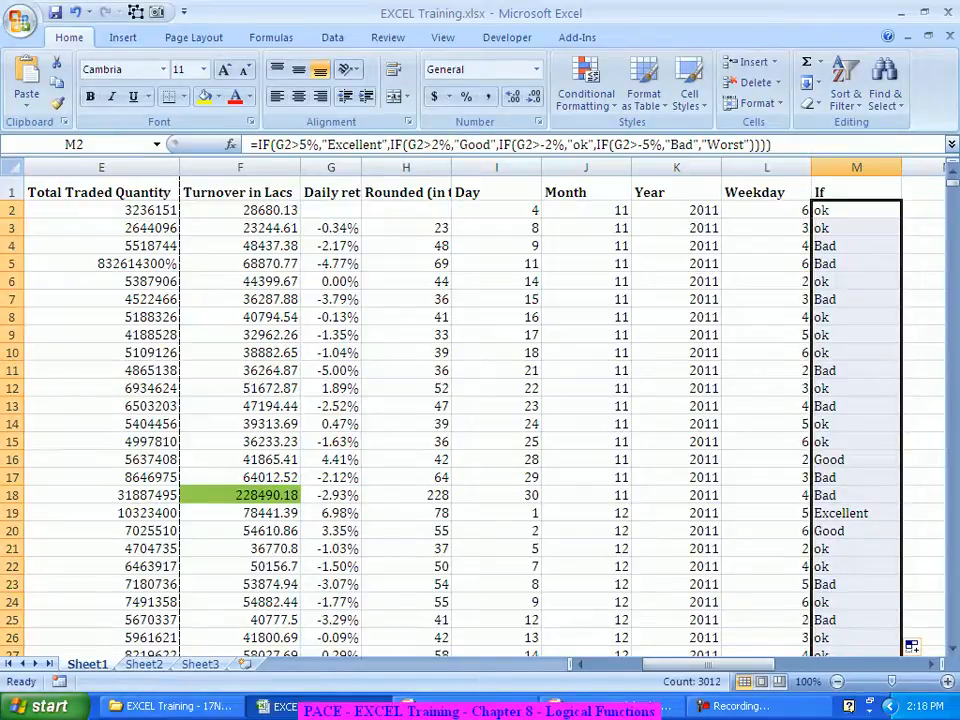
pyautogui.scroll(-7, 911, 646)
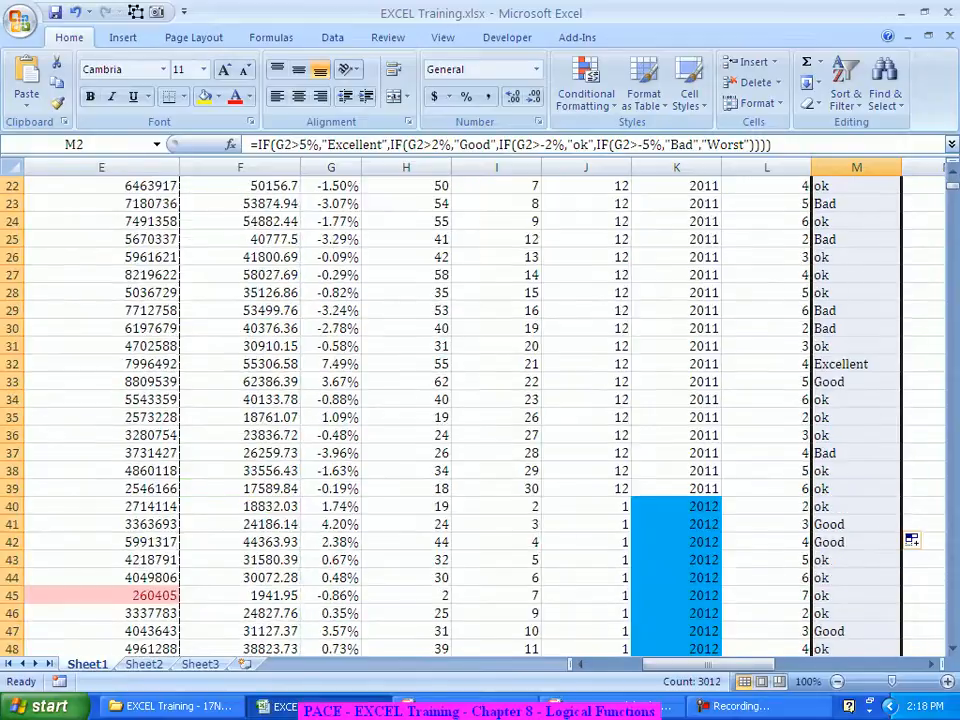
pyautogui.scroll(-6, 911, 593)
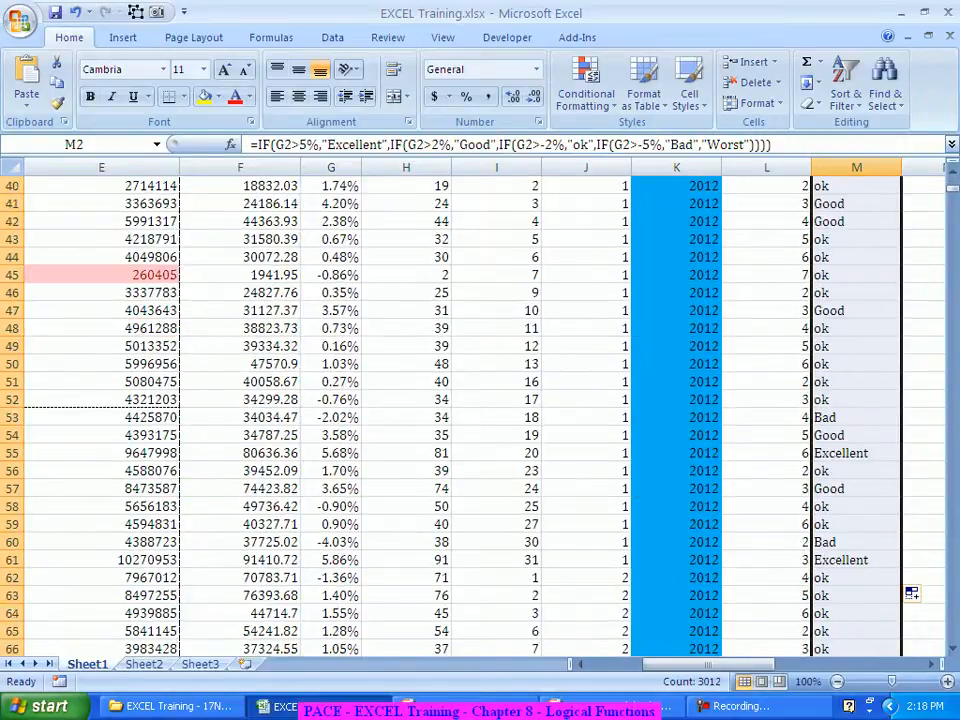
pyautogui.scroll(-10, 911, 593)
pyautogui.scroll(-14, 911, 593)
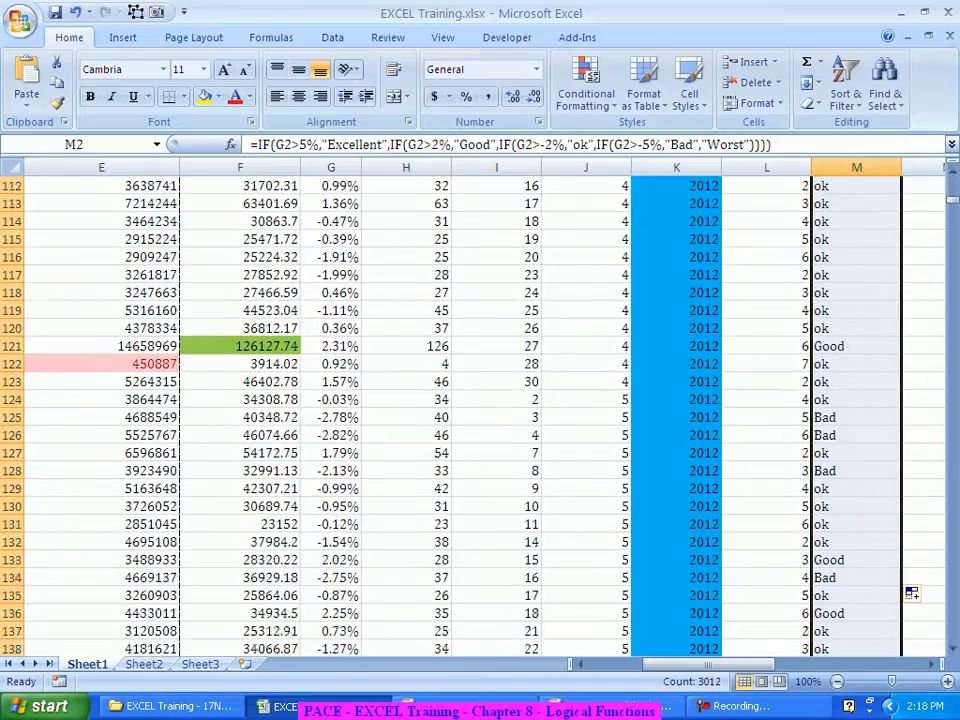
pyautogui.scroll(-8, 911, 593)
pyautogui.scroll(-17, 911, 593)
pyautogui.scroll(-9, 911, 593)
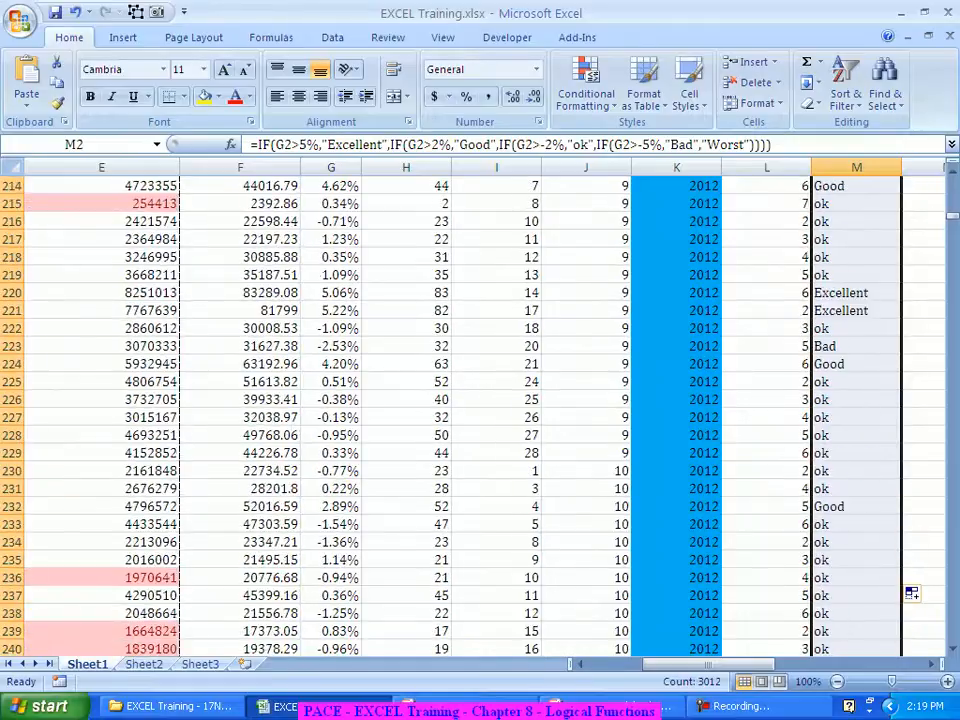
pyautogui.scroll(-11, 911, 593)
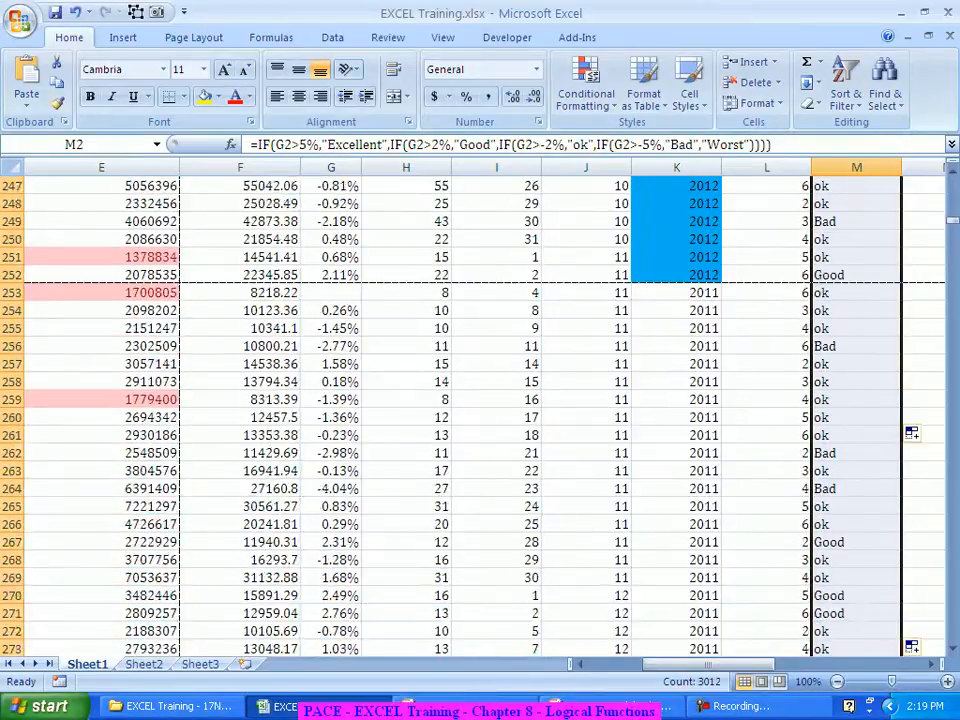
pyautogui.scroll(-8, 911, 593)
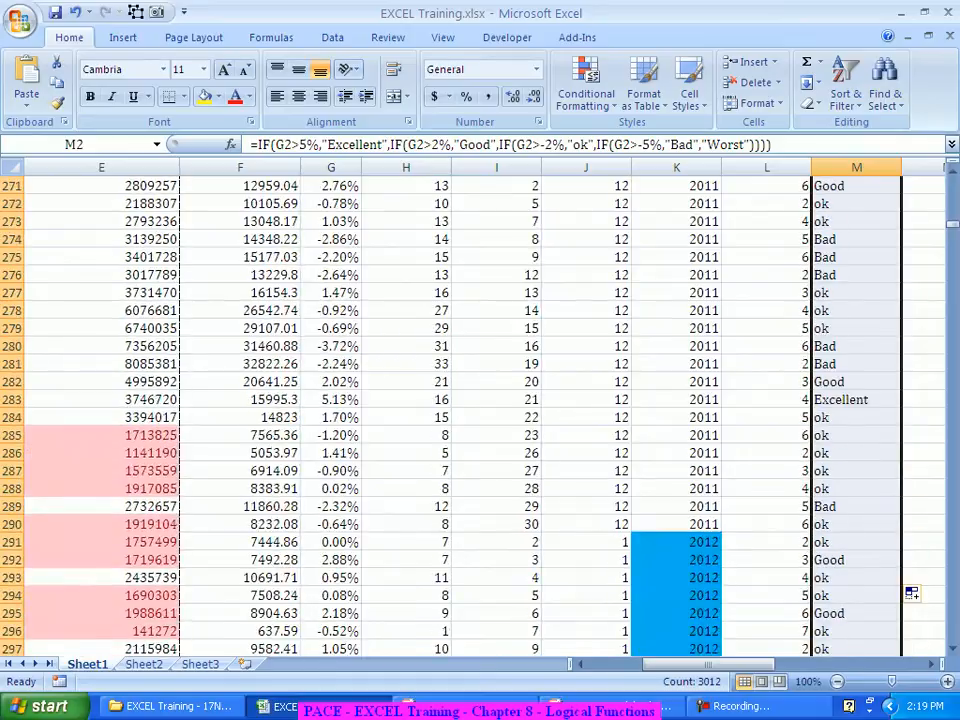
pyautogui.scroll(-8, 911, 593)
pyautogui.scroll(-12, 911, 486)
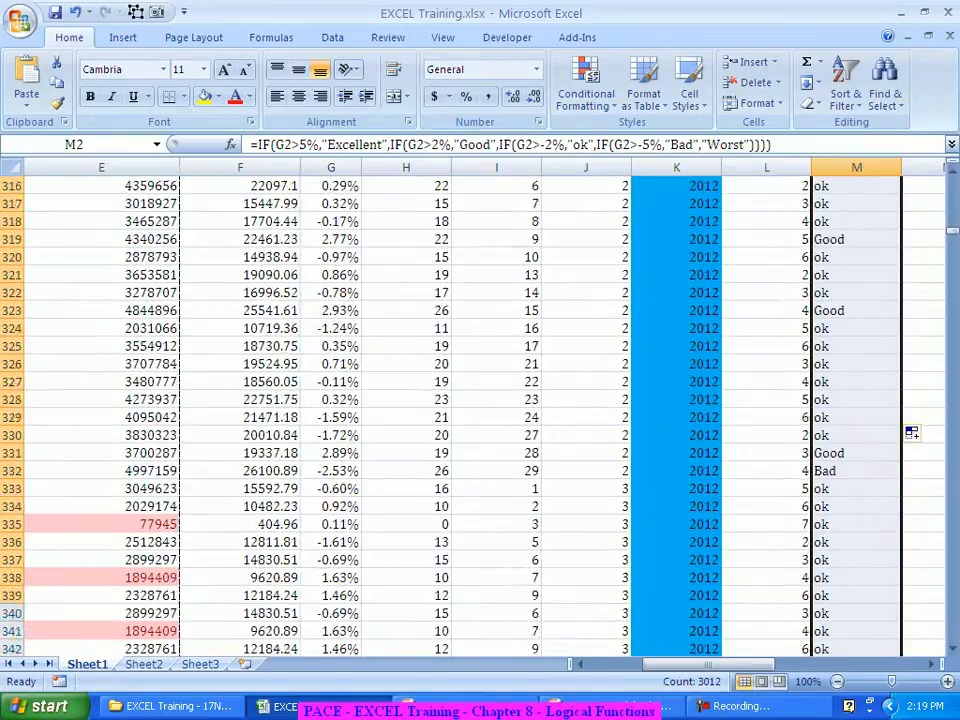
pyautogui.scroll(-11, 911, 432)
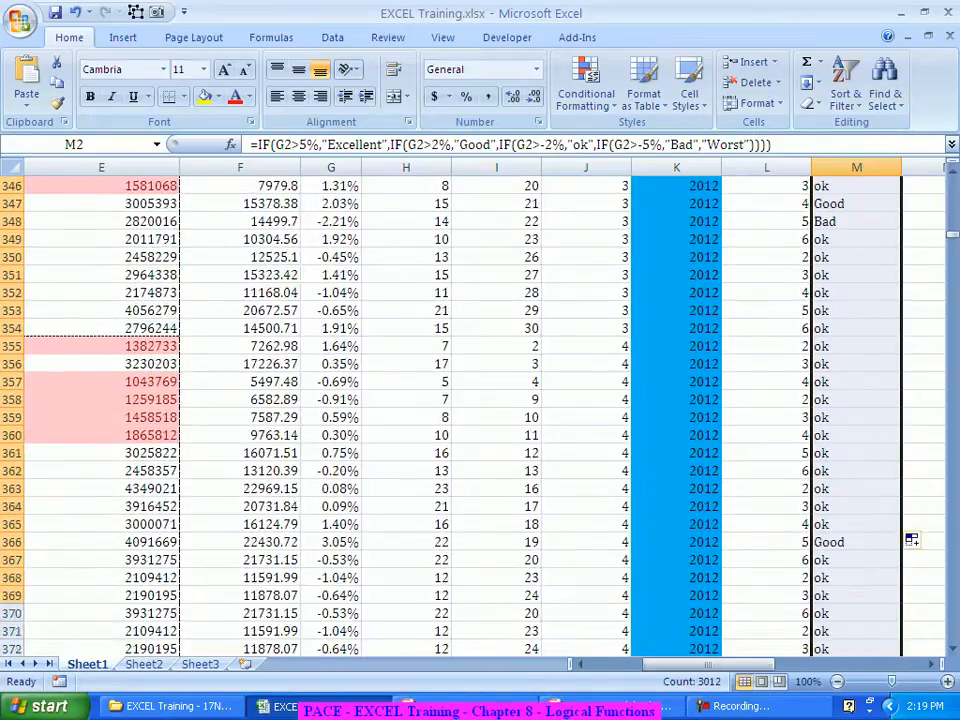
pyautogui.scroll(-4, 911, 432)
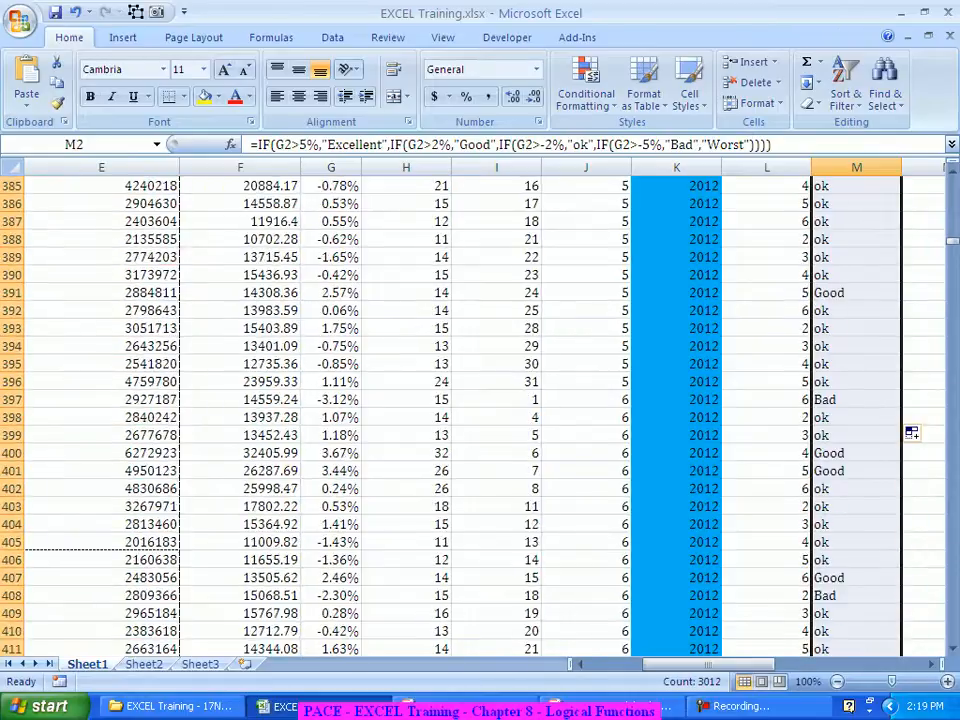
pyautogui.click(856, 542)
pyautogui.press('pagedown')
pyautogui.press('pagedown')
pyautogui.press('pagedown')
pyautogui.press('pagedown')
pyautogui.press('pagedown')
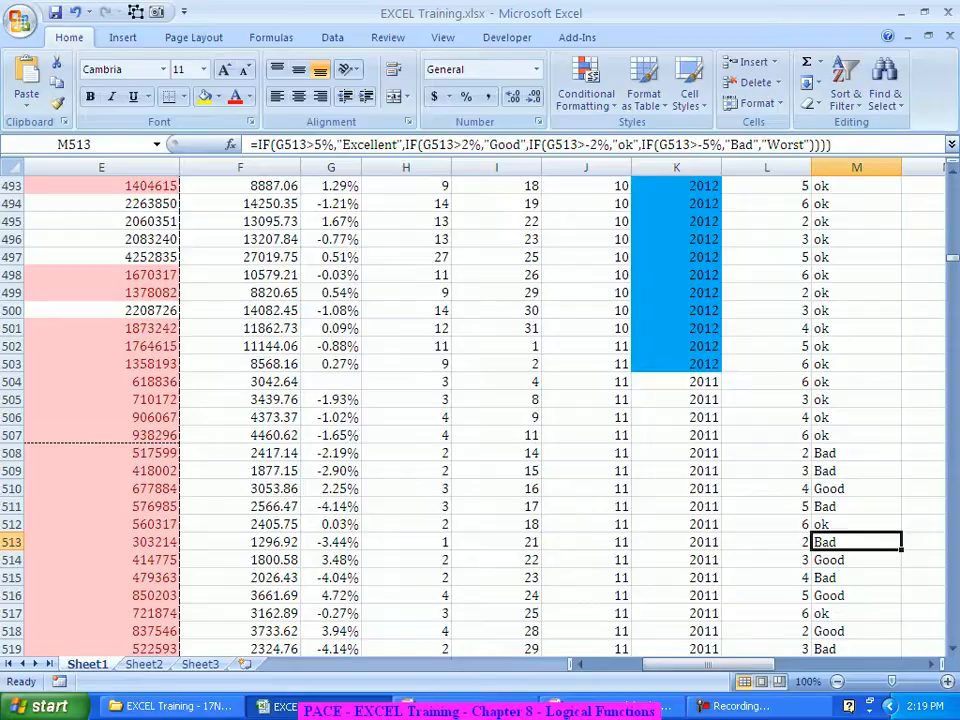
pyautogui.press('pagedown')
pyautogui.press('pagedown')
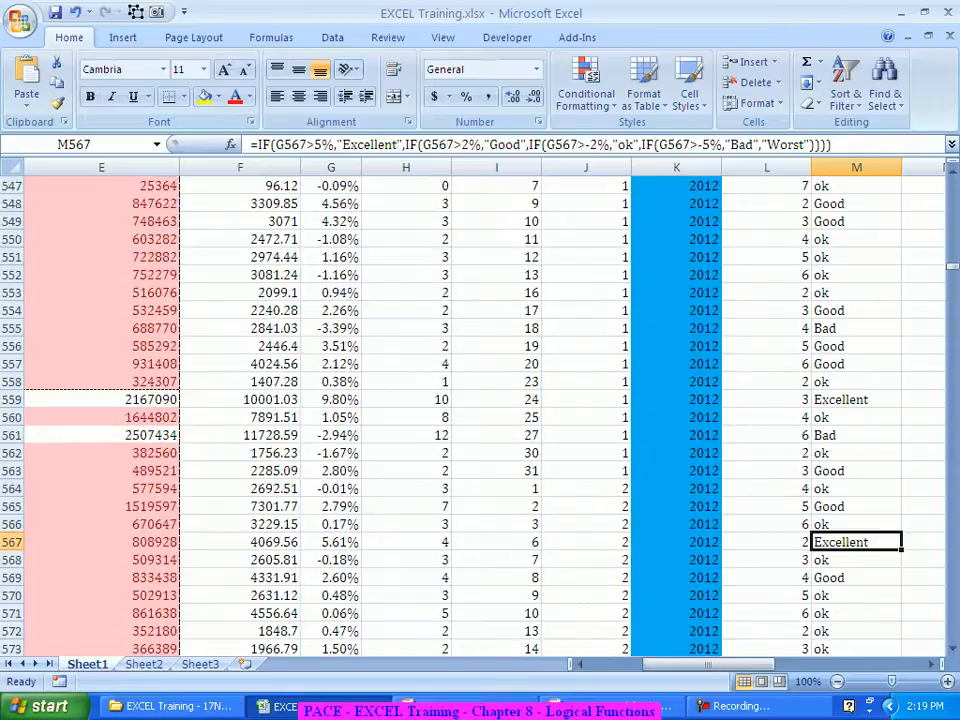
pyautogui.press('pagedown')
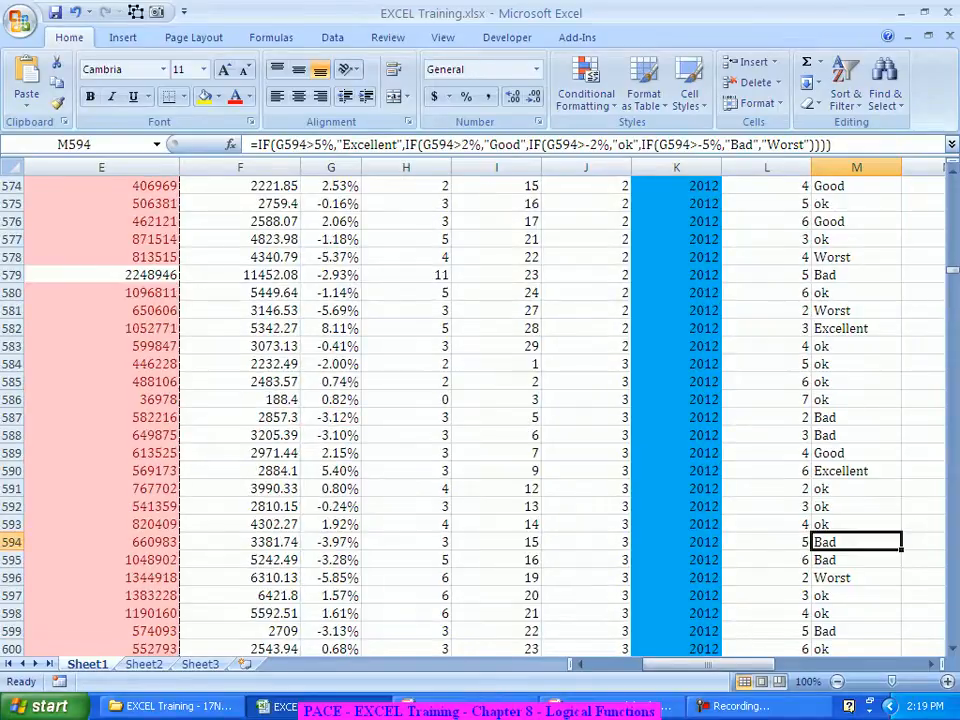
pyautogui.click(856, 257)
pyautogui.press('Left')
pyautogui.press('Left')
pyautogui.press('Left')
pyautogui.press('Left')
pyautogui.press('Left')
pyautogui.press('Left')
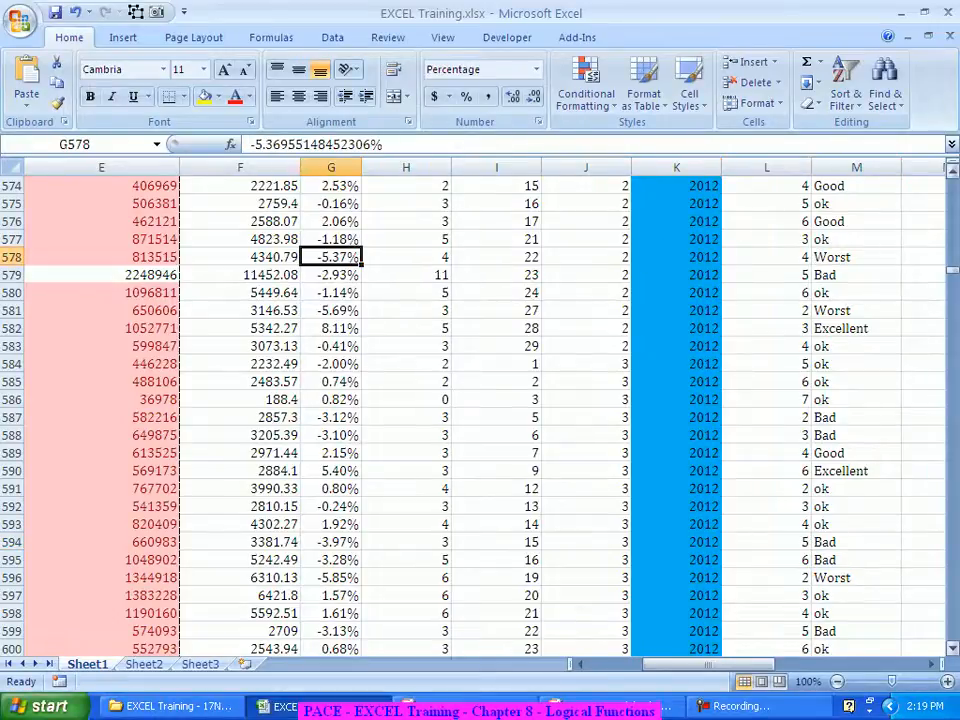
pyautogui.press('Down')
pyautogui.press('Down')
pyautogui.press('Down')
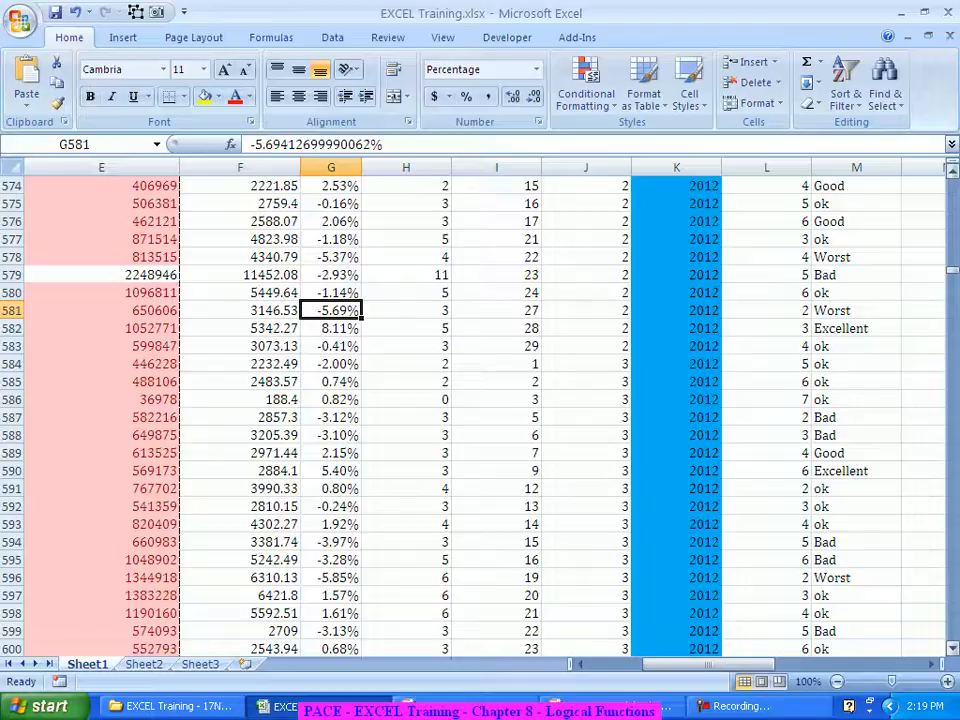
pyautogui.hotkey('ctrl', 'Up')
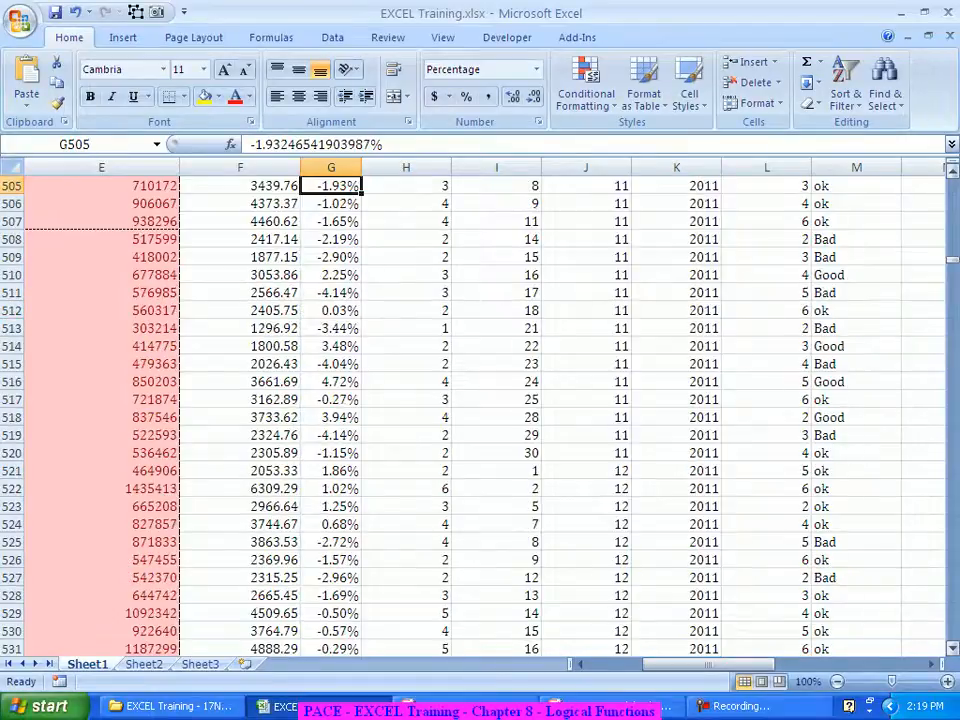
pyautogui.hotkey('ctrl', 'Up')
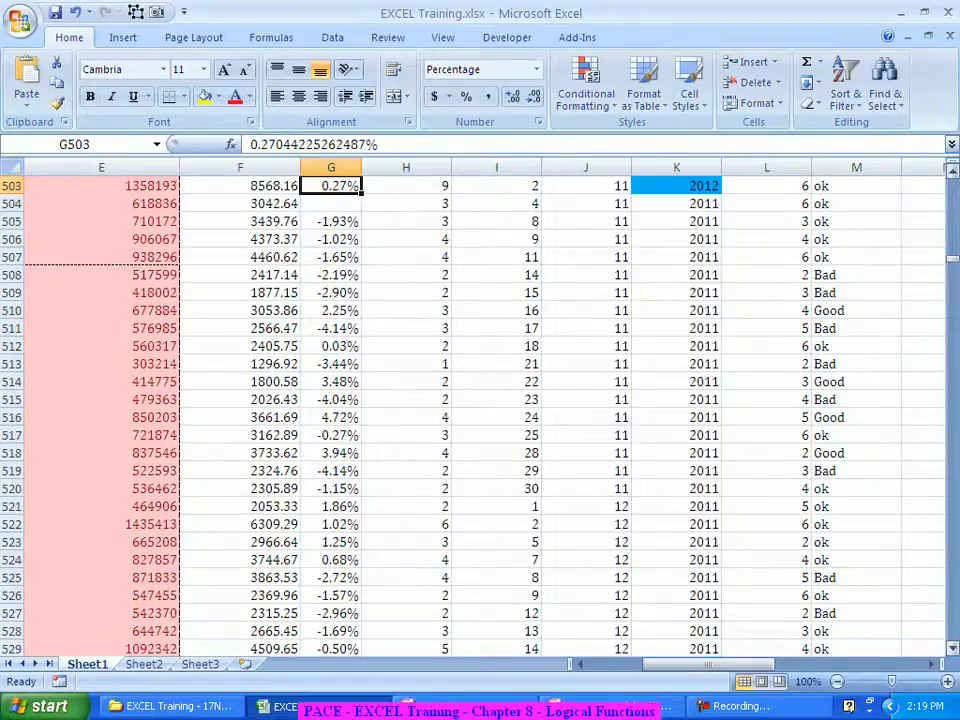
pyautogui.scroll(4, 480, 410)
pyautogui.scroll(20, 480, 410)
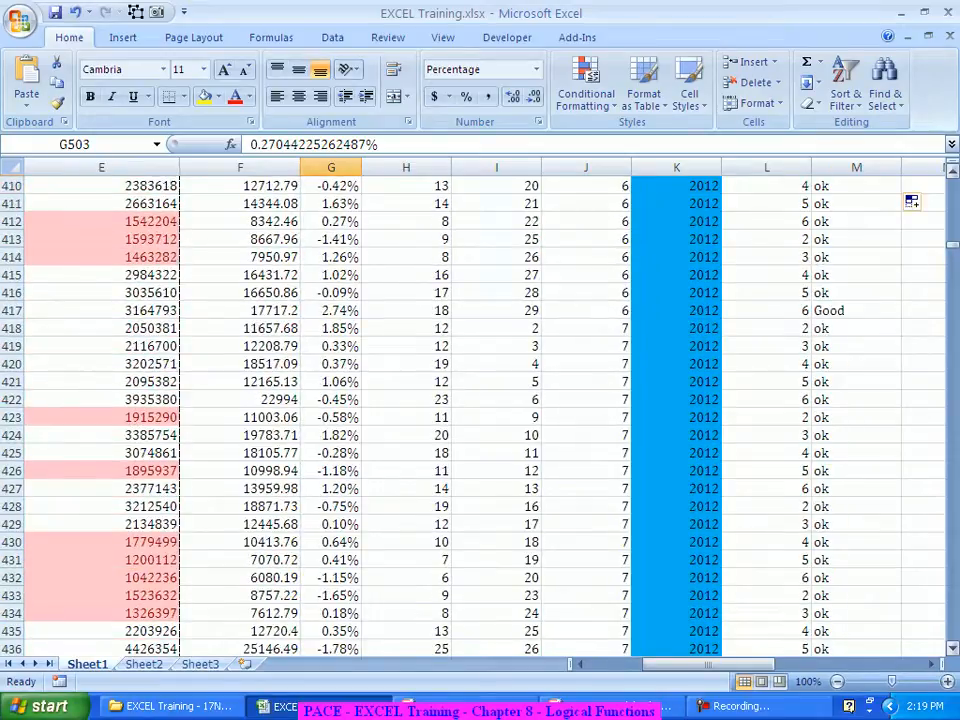
pyautogui.moveTo(952, 245); pyautogui.dragTo(952, 181)
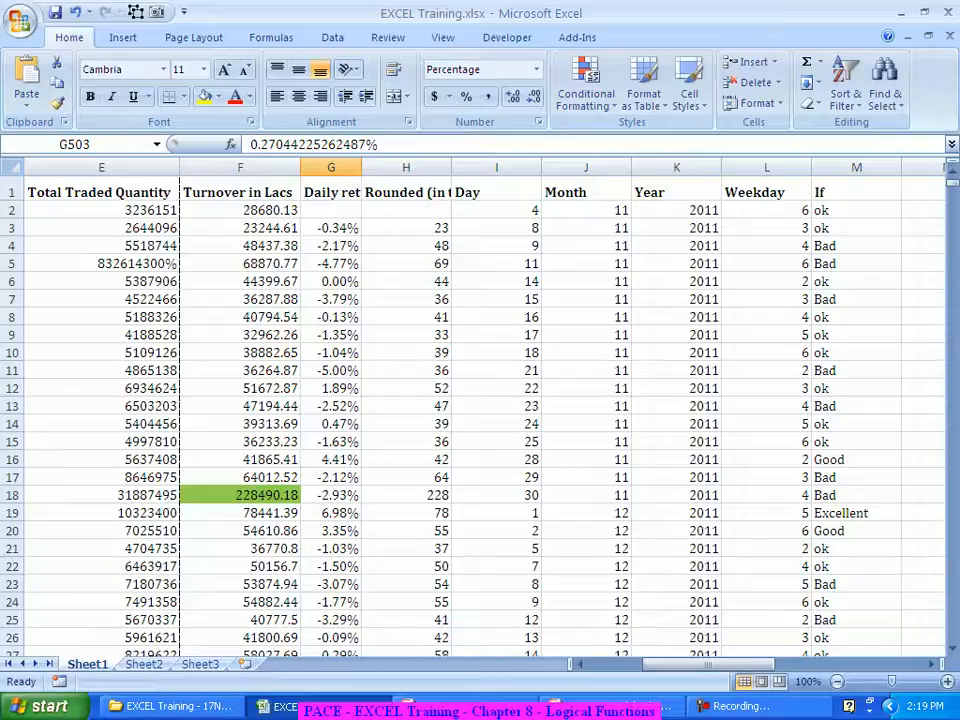
# Step: Add an Equal To "Excellent" rule on column M with Light Red Fill and Dark Red Text
pyautogui.click(856, 168)
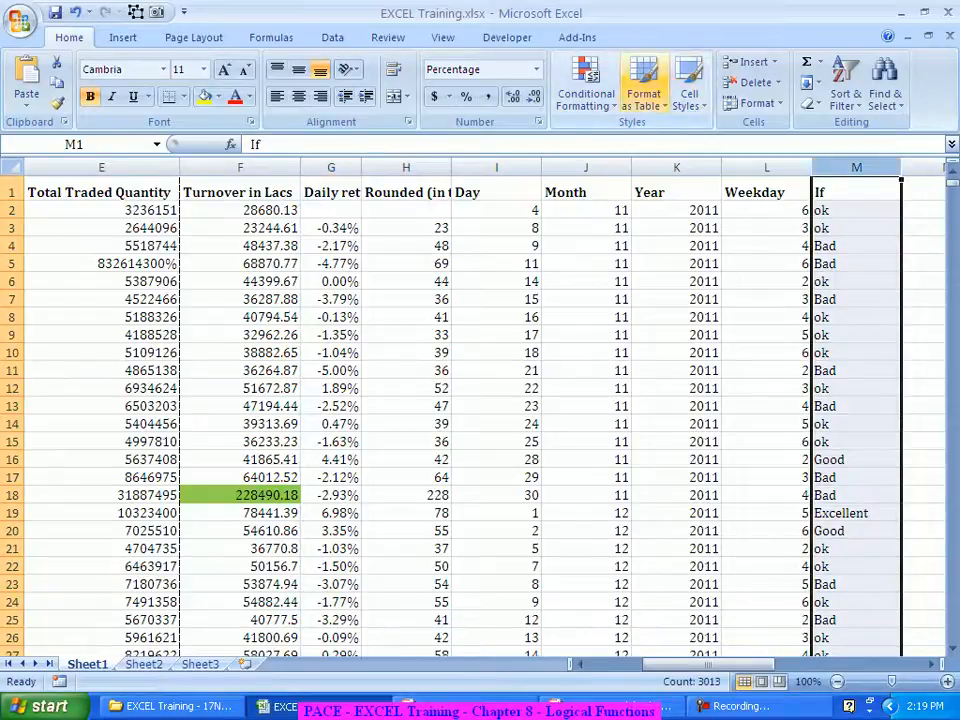
pyautogui.click(586, 88)
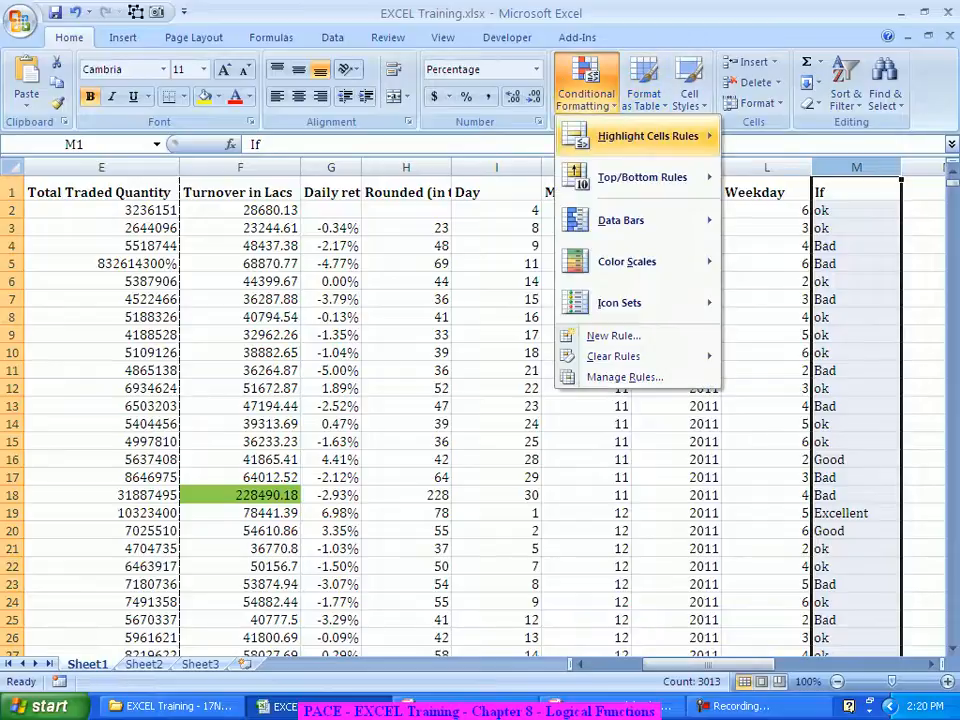
pyautogui.moveTo(640, 136)
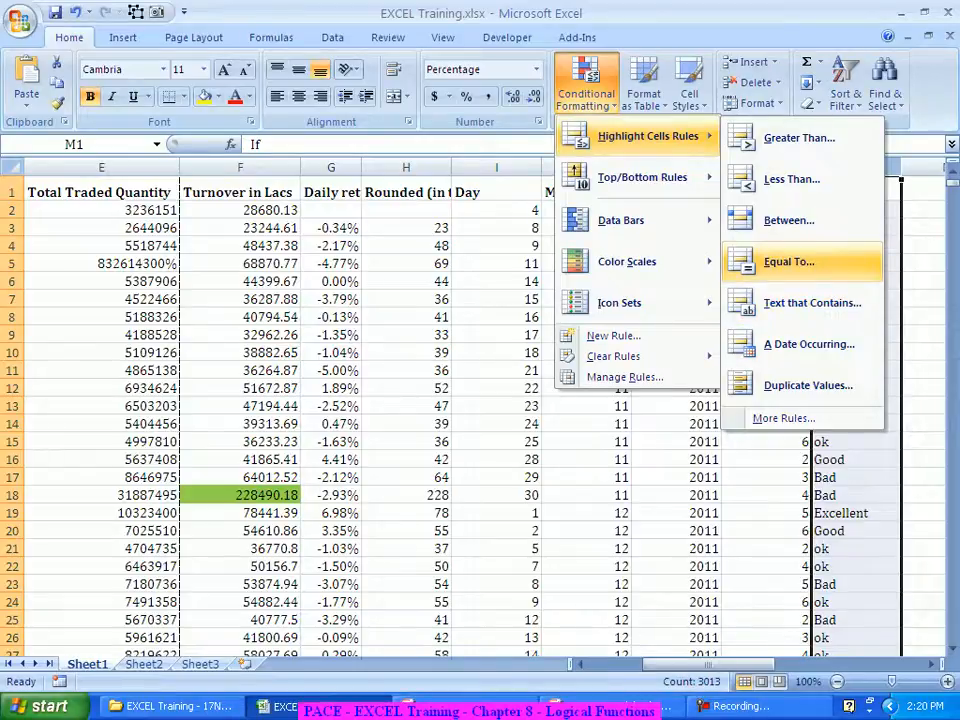
pyautogui.click(789, 262)
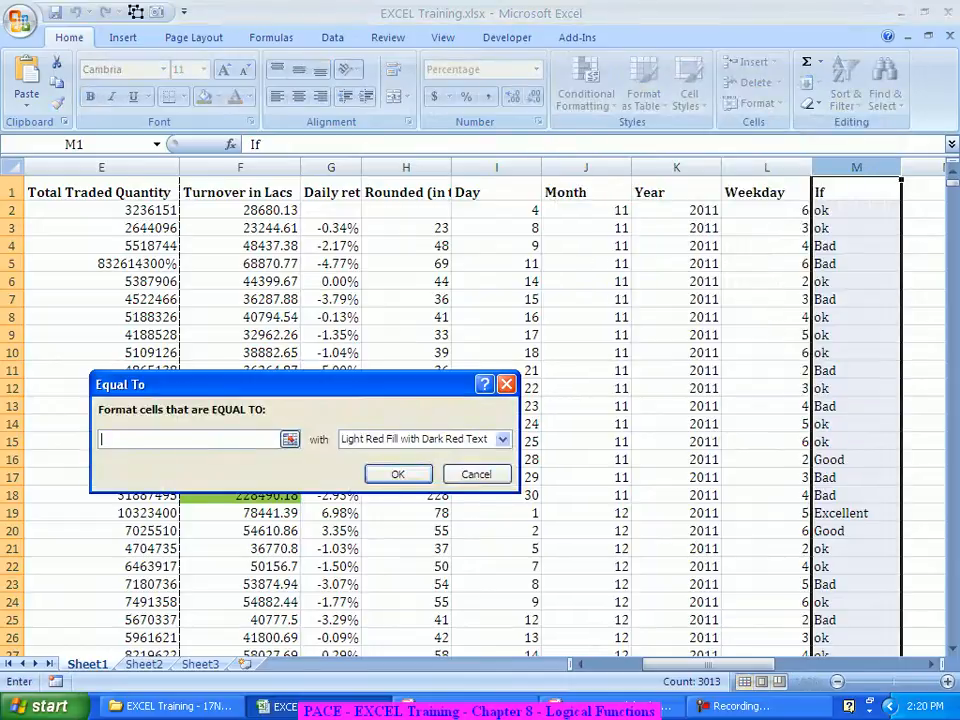
pyautogui.write('Excell')
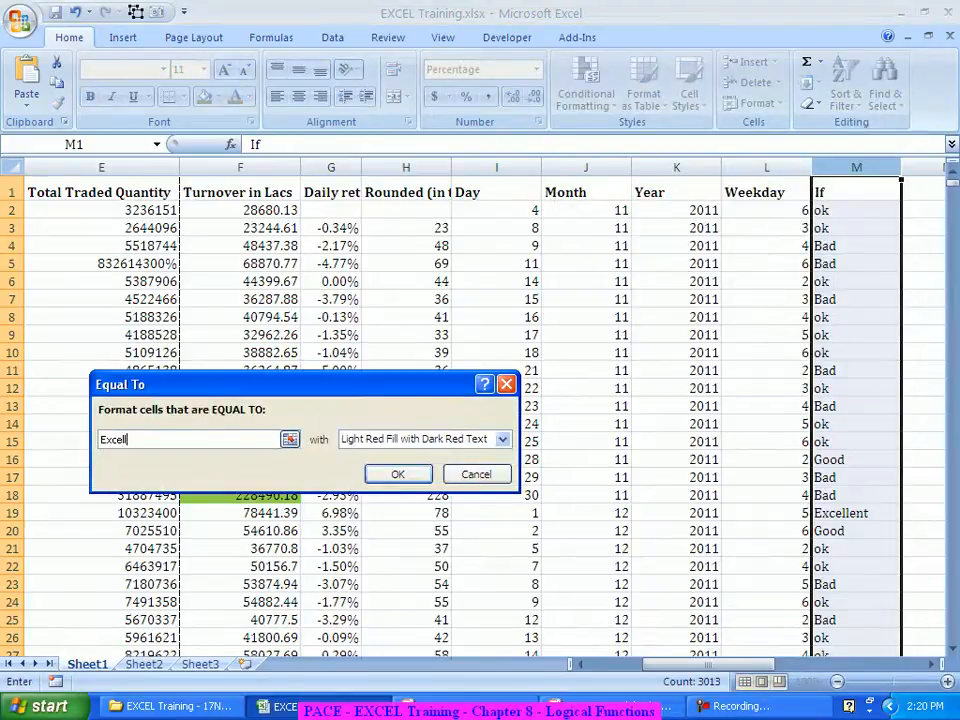
pyautogui.write('ent')
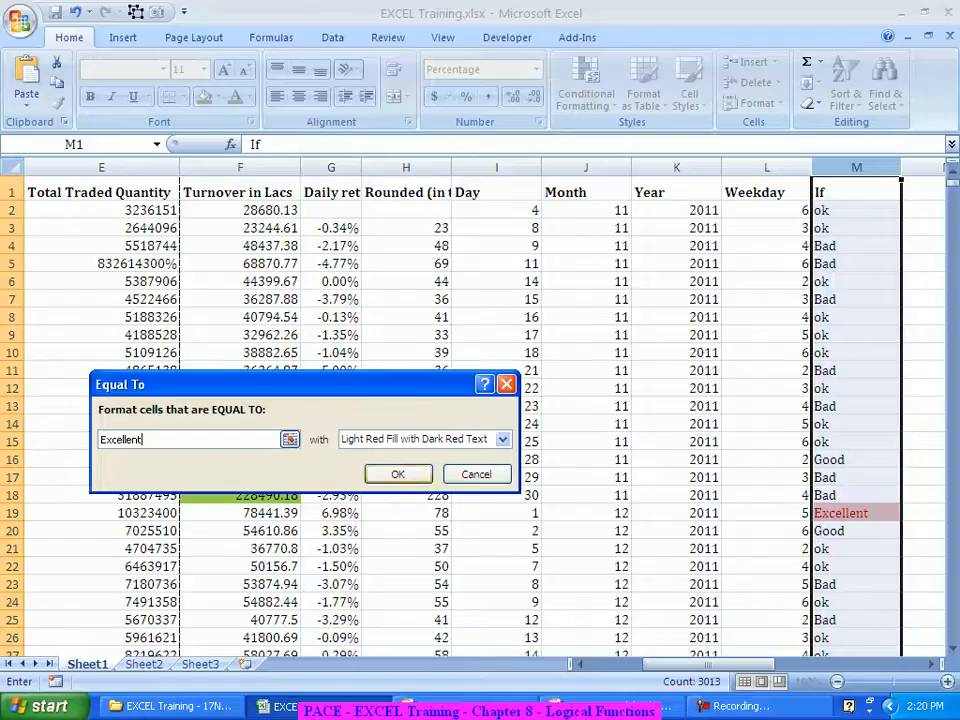
pyautogui.press('Return')
pyautogui.click(923, 477)
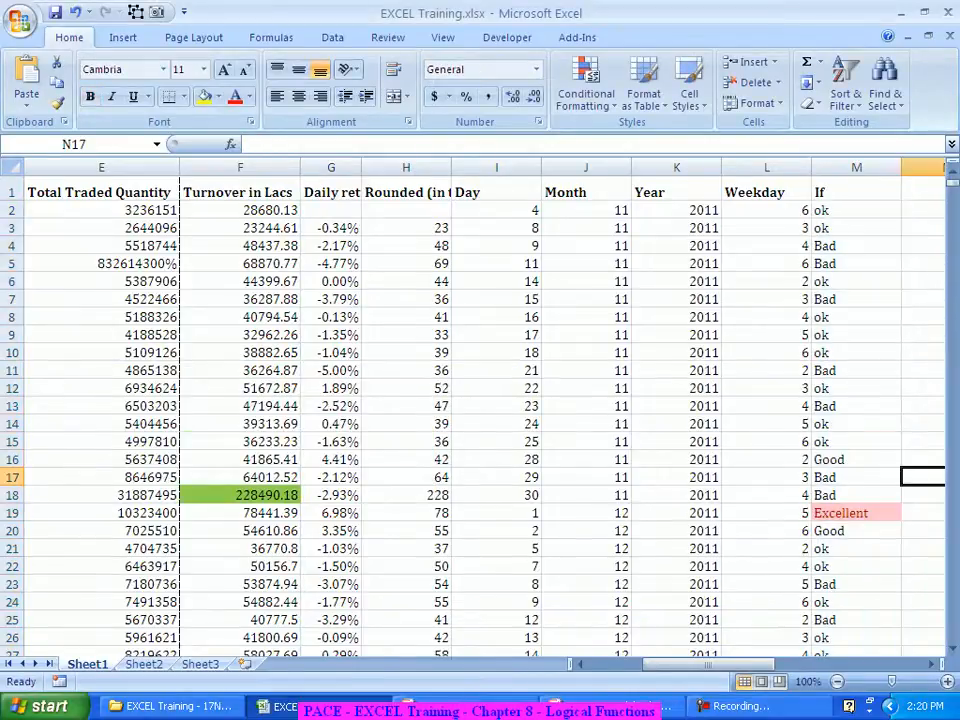
pyautogui.scroll(-15, 480, 410)
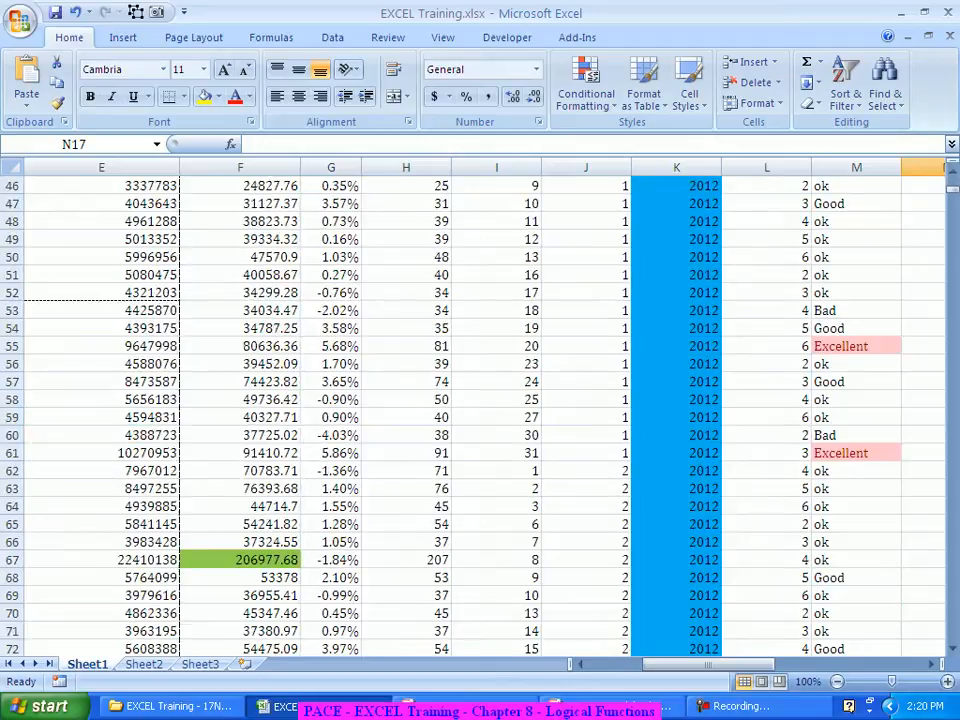
pyautogui.scroll(11, 480, 410)
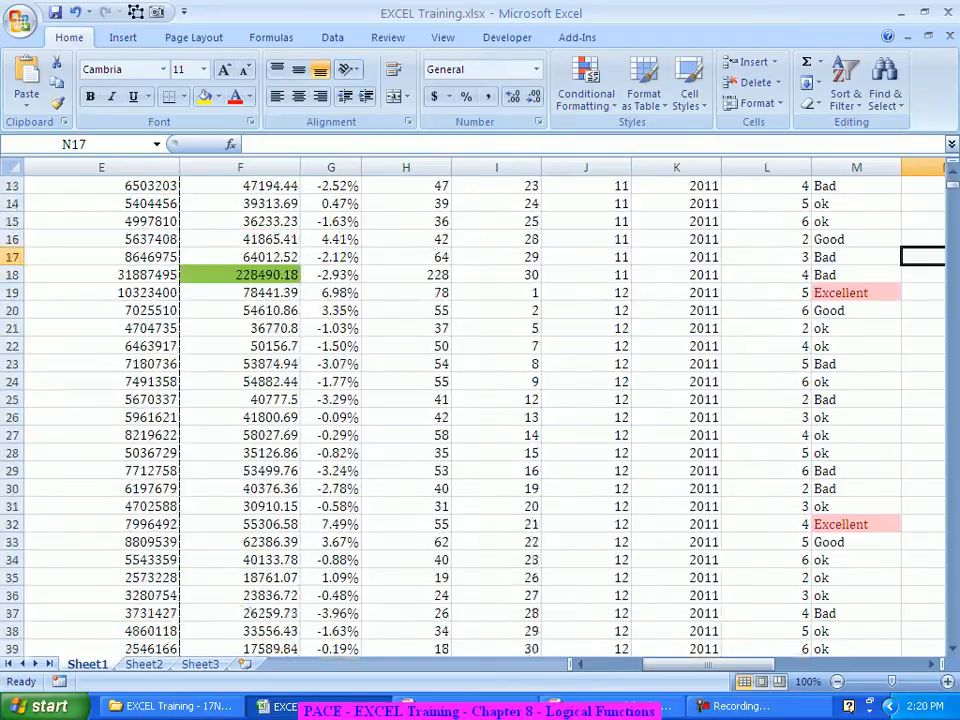
pyautogui.scroll(4, 480, 410)
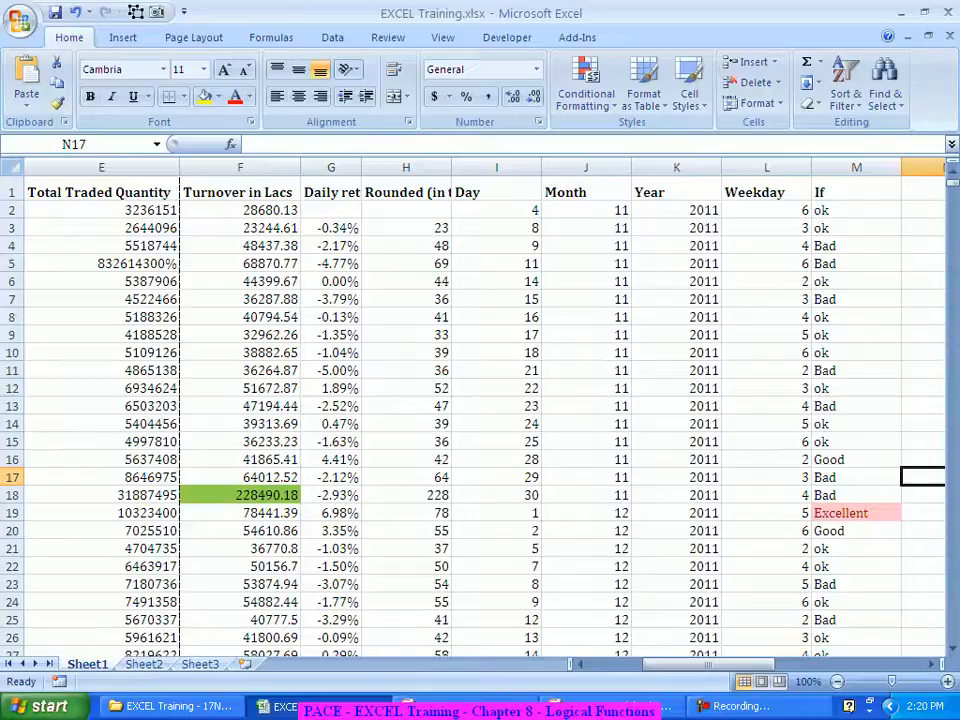
# Step: Inspect M5's nested IF formula, then scroll to the empty cells near row 95 in column Q
pyautogui.click(856, 264)
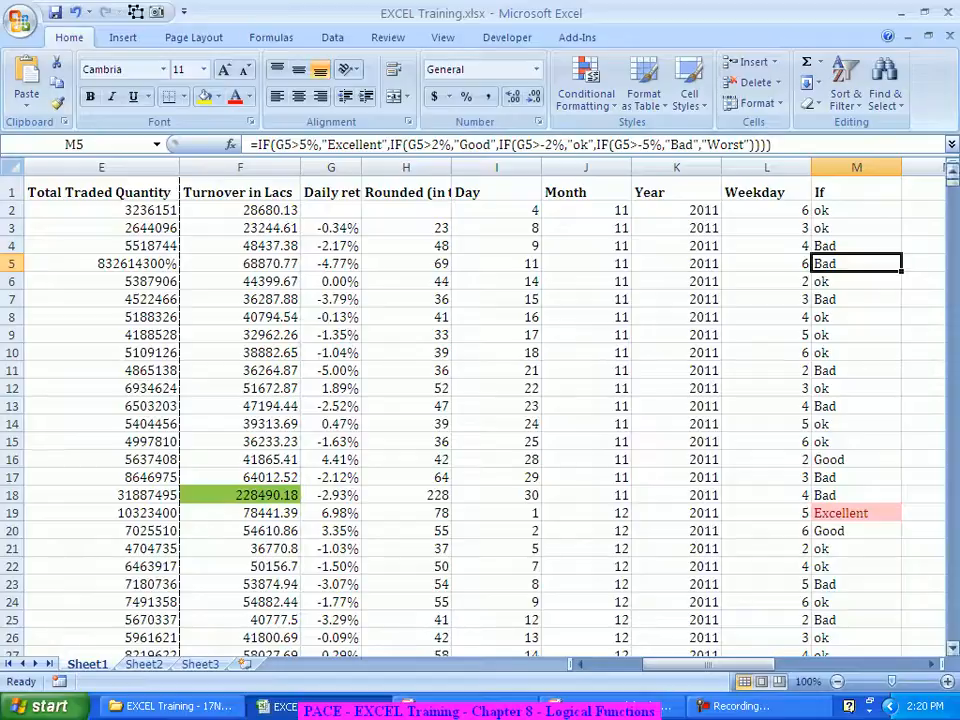
pyautogui.hscroll(3, 480, 410)
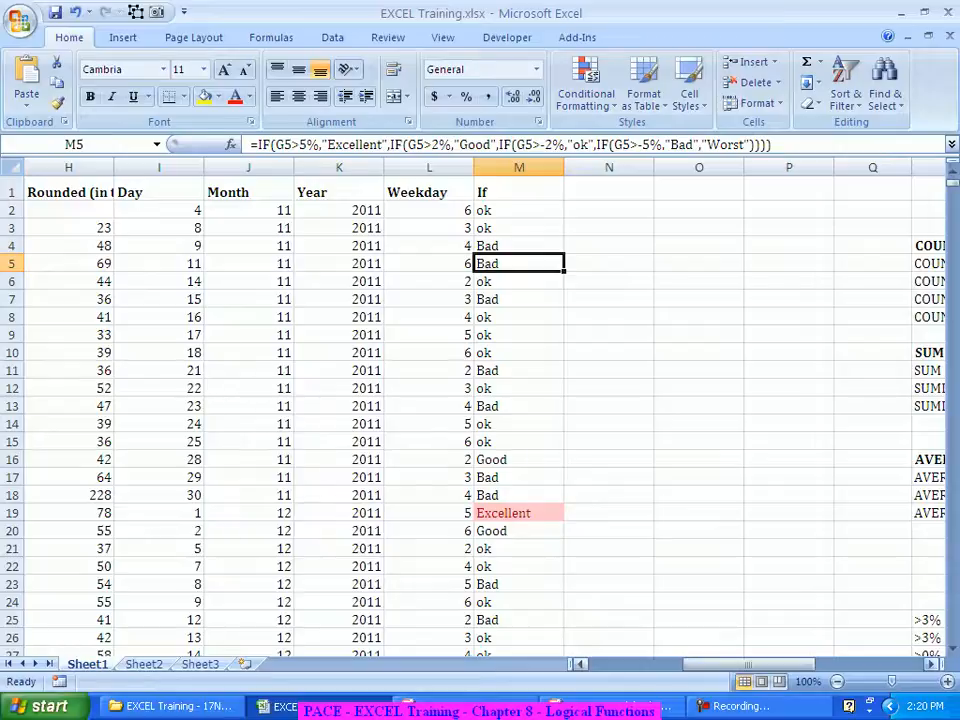
pyautogui.hscroll(1, 480, 410)
pyautogui.hscroll(3, 480, 410)
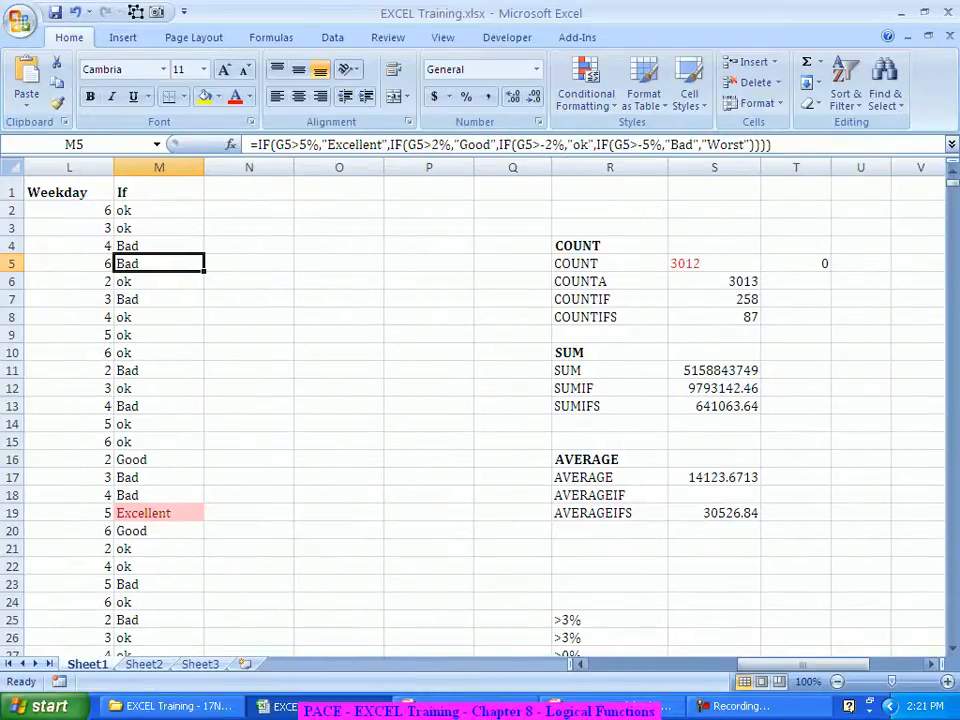
pyautogui.scroll(-5, 480, 410)
pyautogui.scroll(-20, 480, 410)
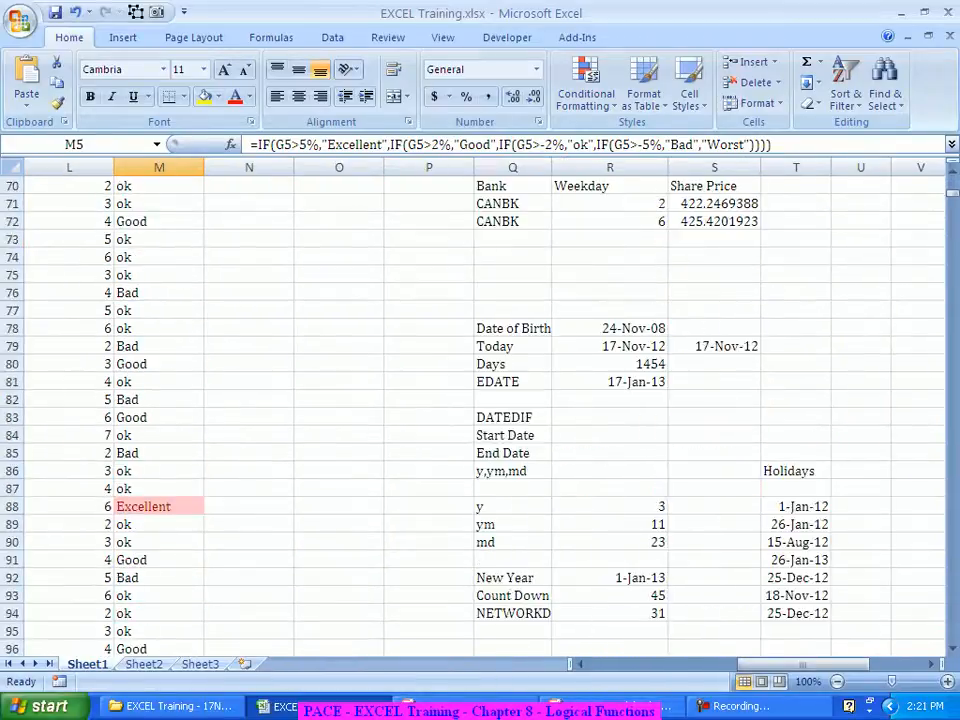
pyautogui.scroll(-4, 480, 410)
pyautogui.scroll(4, 480, 410)
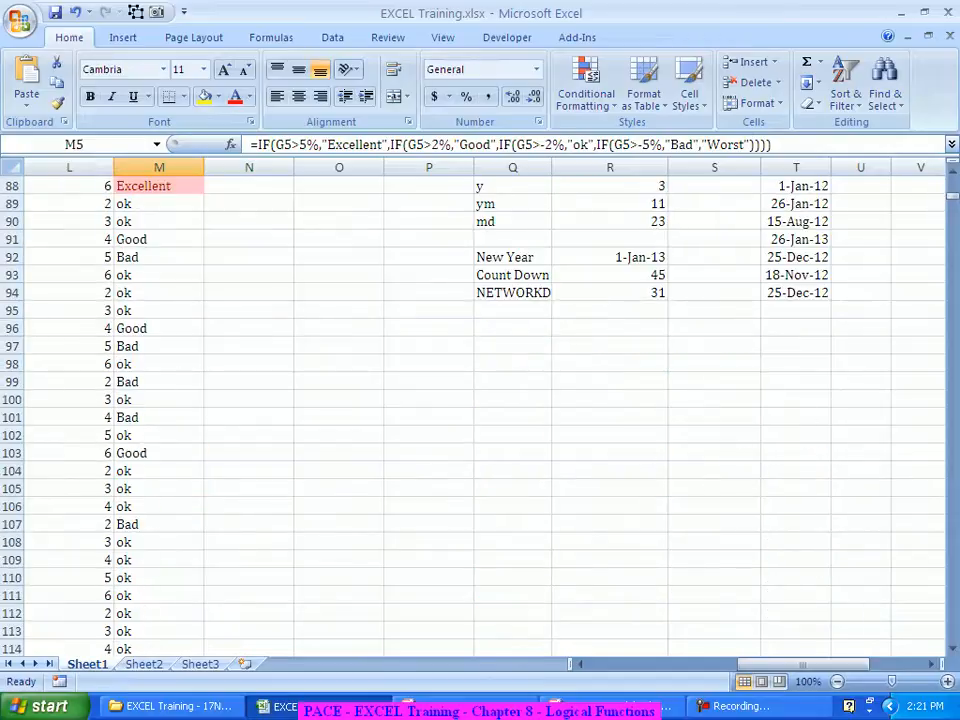
# Step: Enter ICICIBANK in Q98 and EXCELLENT in R98 as the summary labels
pyautogui.click(512, 364)
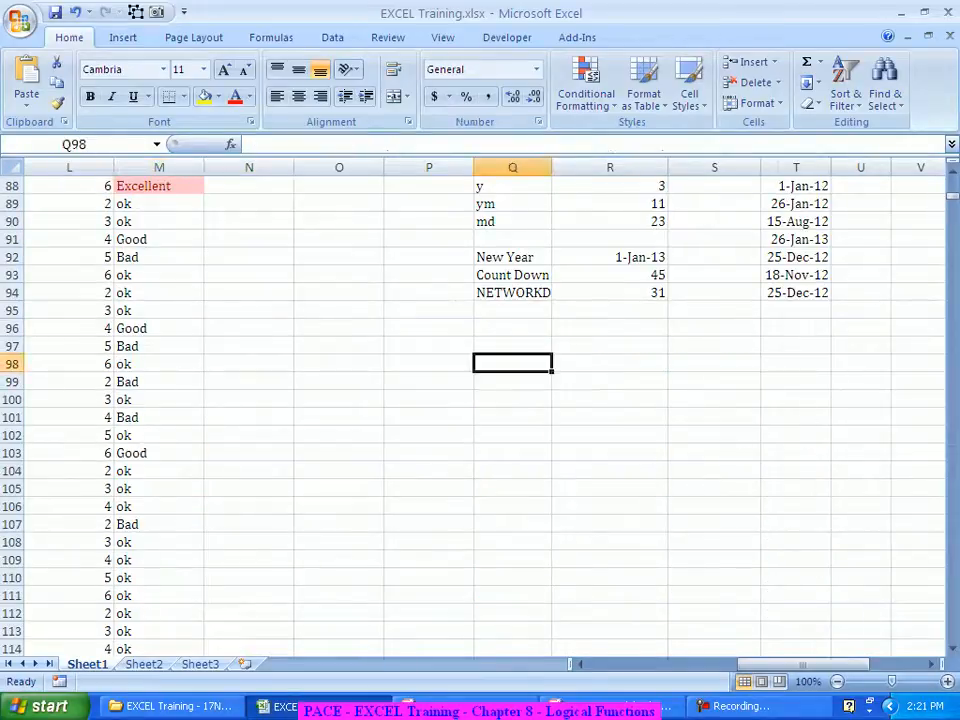
pyautogui.write('ICICIBANK')
pyautogui.press('Tab')
pyautogui.write('EXCELLENT')
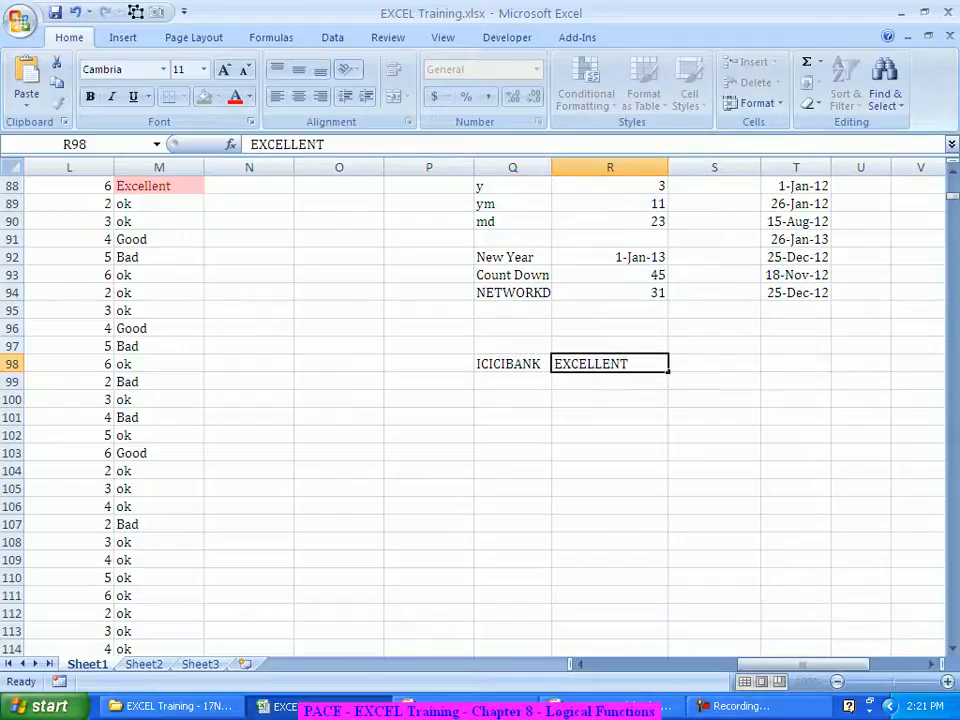
pyautogui.press('Tab')
# Step: Start a COUNTIFS formula in S98 with range M:M and criterion R98
pyautogui.write('=coun')
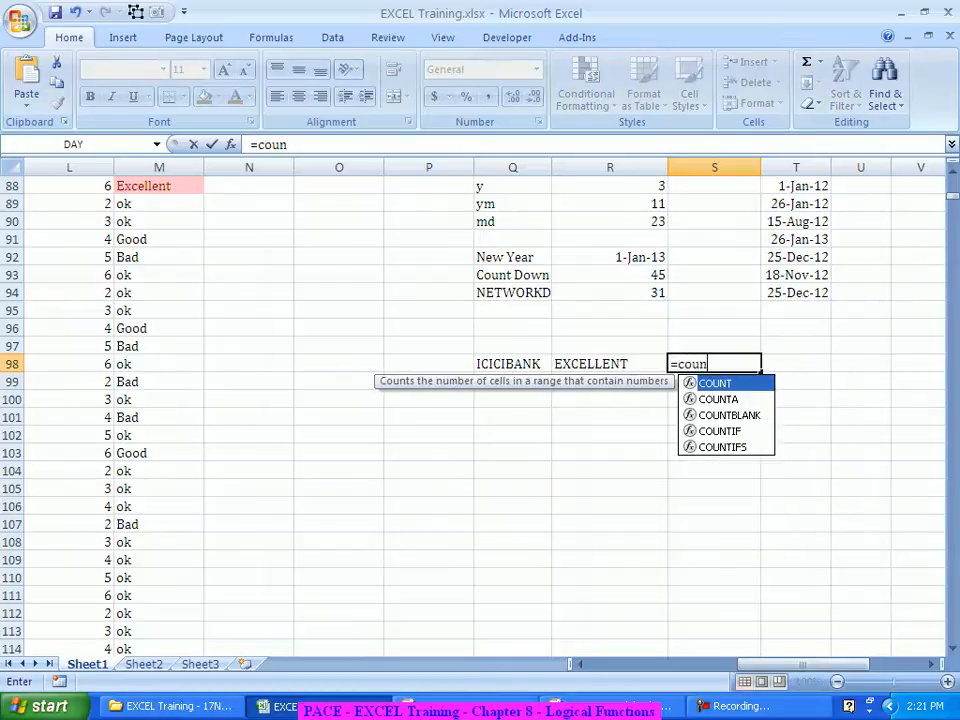
pyautogui.write('tifd')
pyautogui.press('BackSpace')
pyautogui.write('s')
pyautogui.press('Tab')
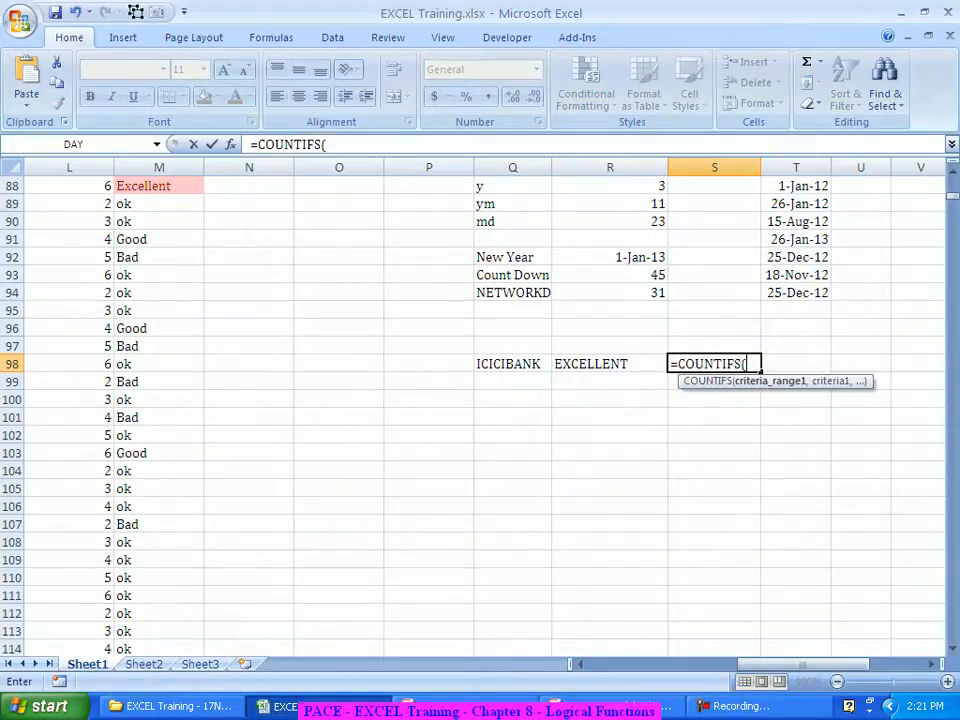
pyautogui.hotkey('ctrl', 'a')
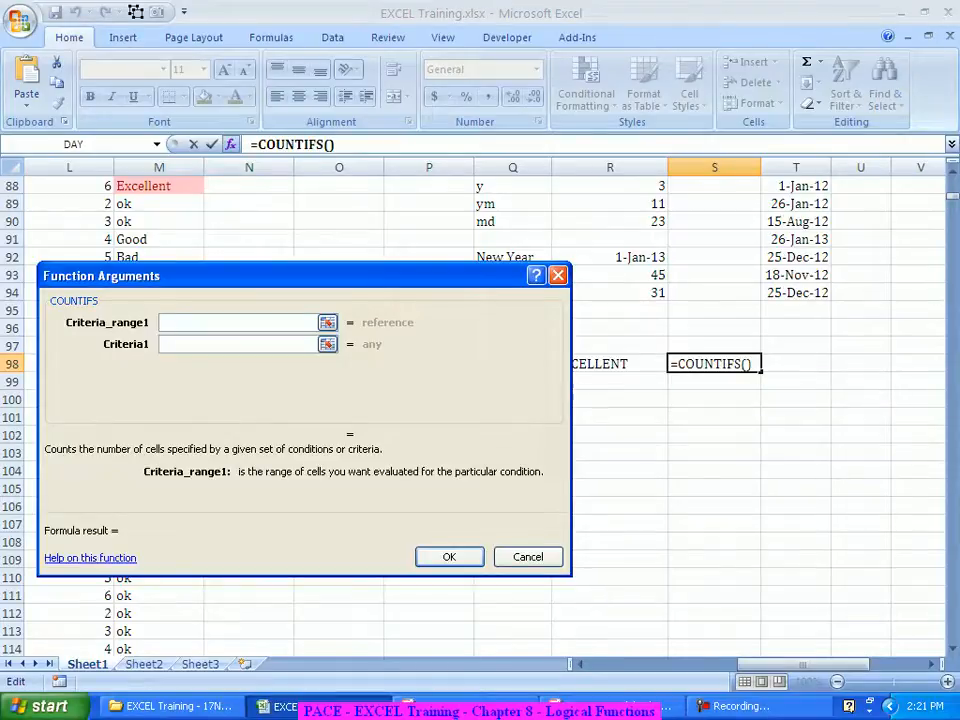
pyautogui.moveTo(802, 664); pyautogui.dragTo(748, 664)
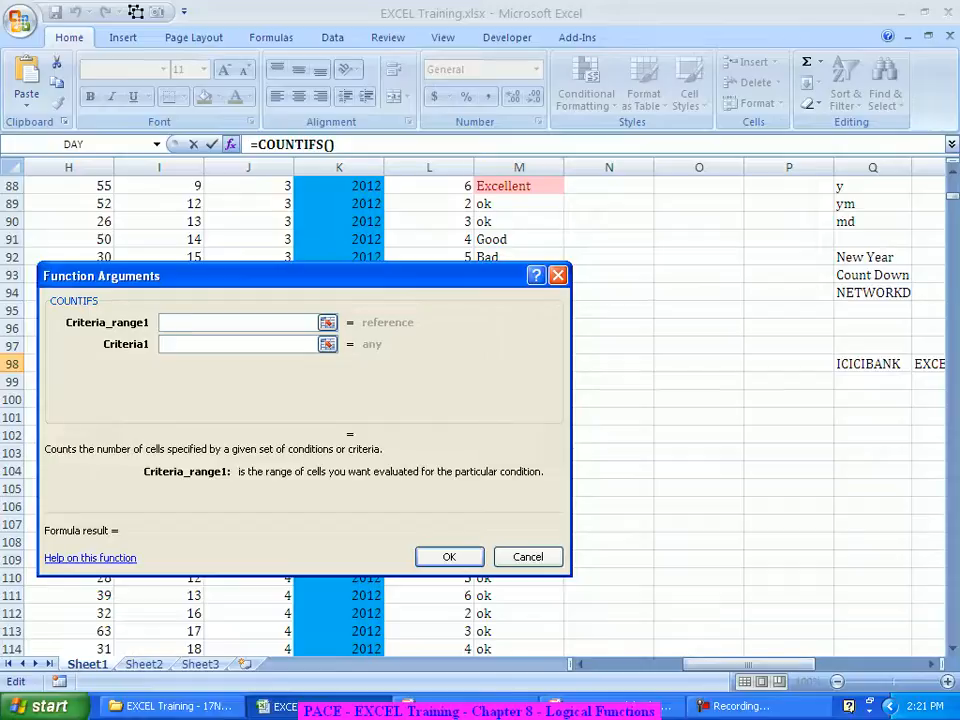
pyautogui.click(519, 167)
pyautogui.click(238, 344)
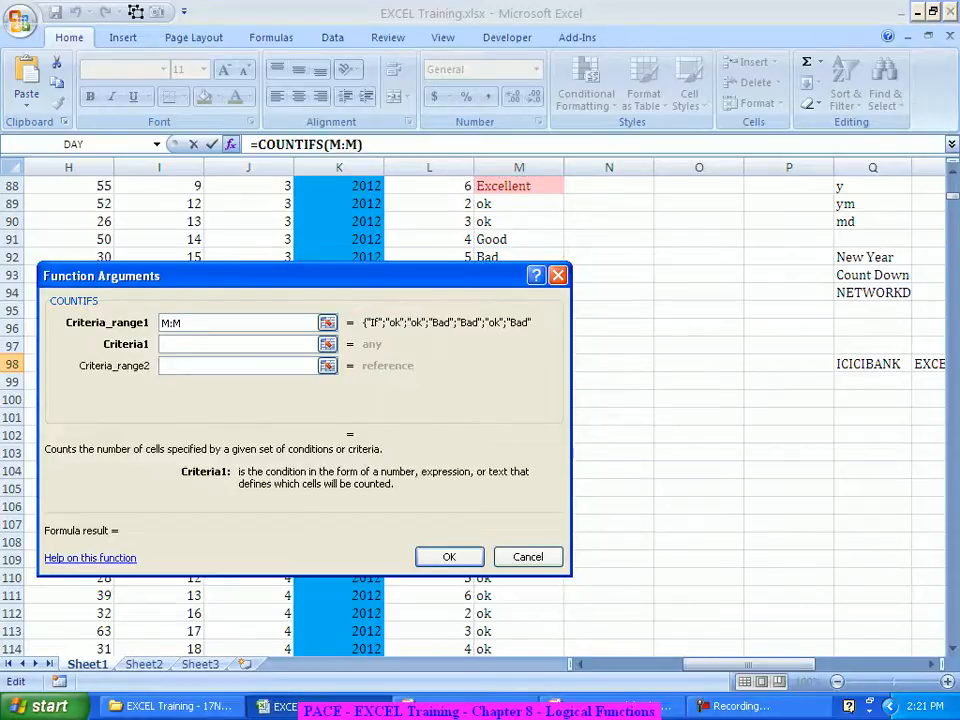
pyautogui.scroll(-8, 700, 450)
pyautogui.scroll(7, 700, 450)
pyautogui.scroll(4, 700, 450)
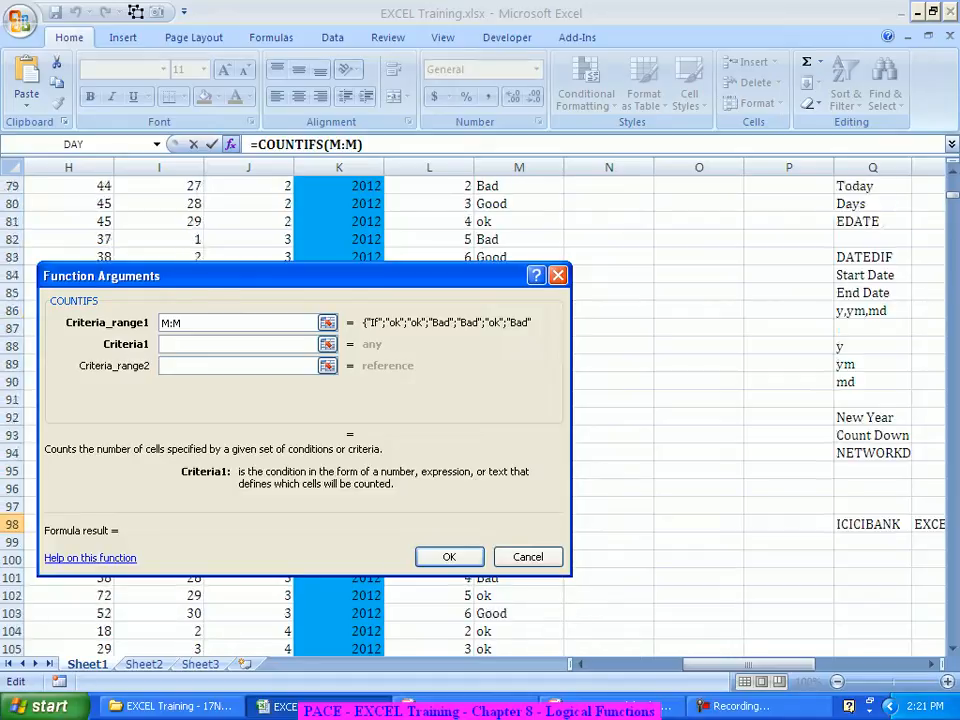
pyautogui.scroll(-1, 700, 450)
pyautogui.click(928, 470)
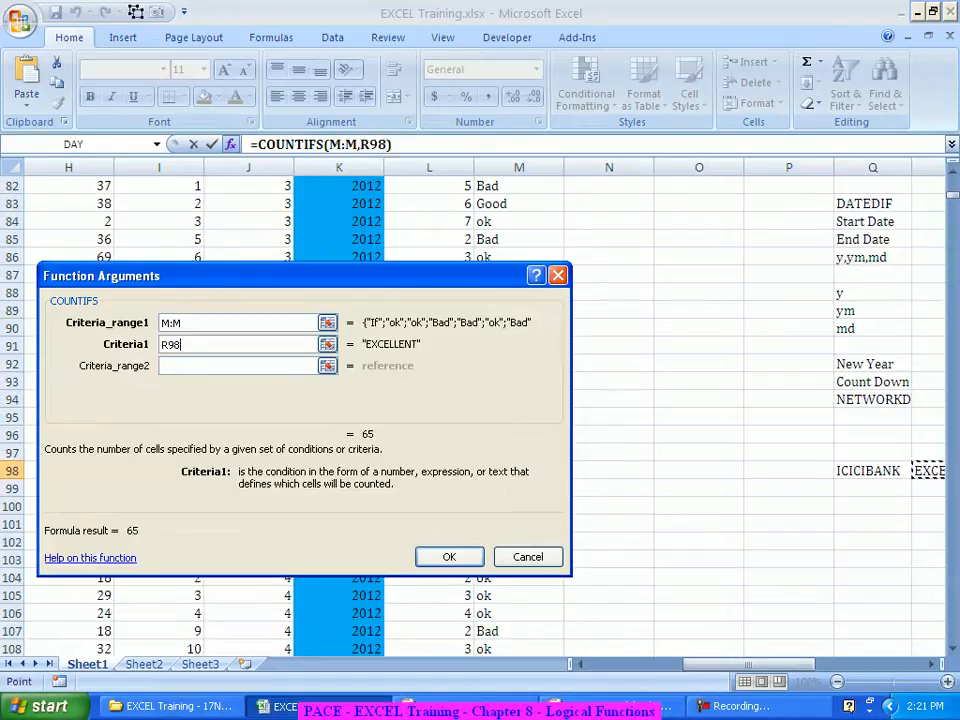
# Step: Add range A:A with criterion Q98, completing =COUNTIFS(M:M,R98,A:A,Q98) with result 7
pyautogui.press('Tab')
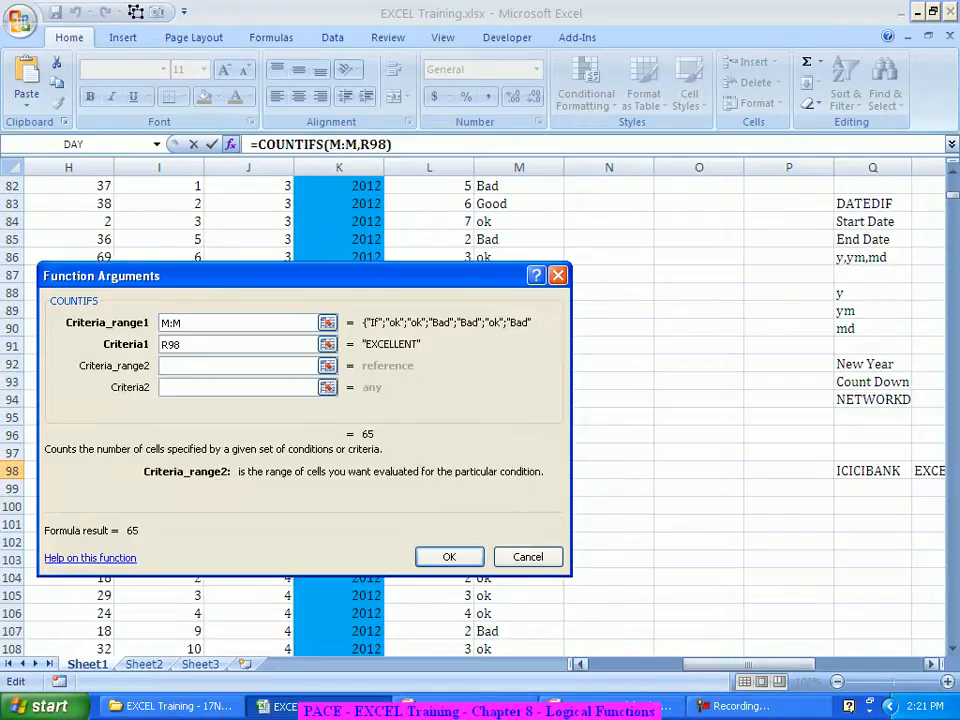
pyautogui.moveTo(748, 664); pyautogui.dragTo(648, 664)
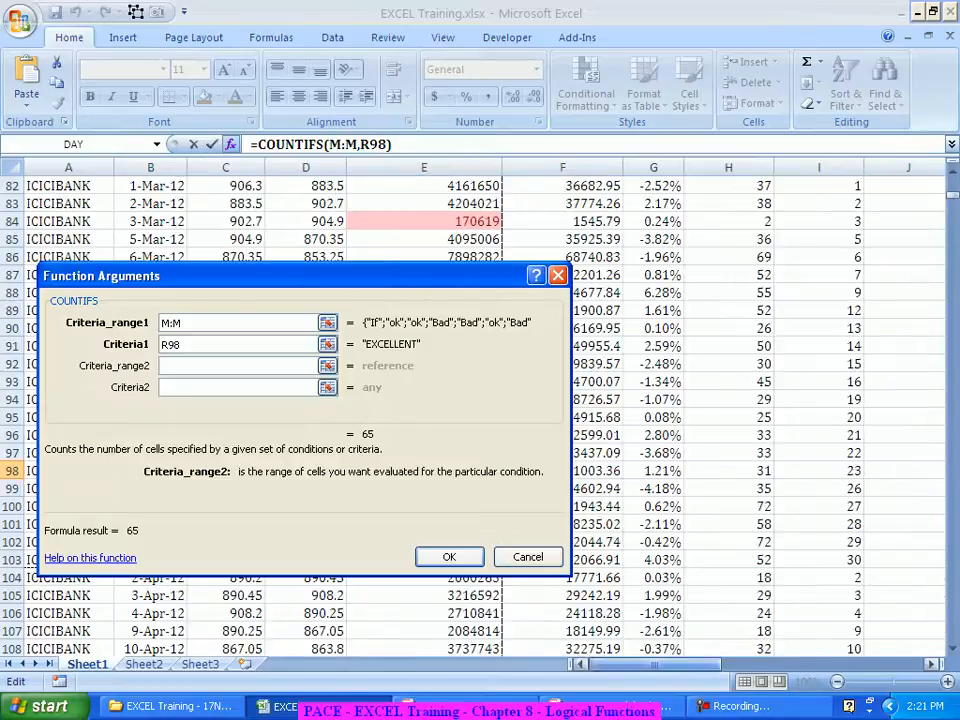
pyautogui.click(68, 167)
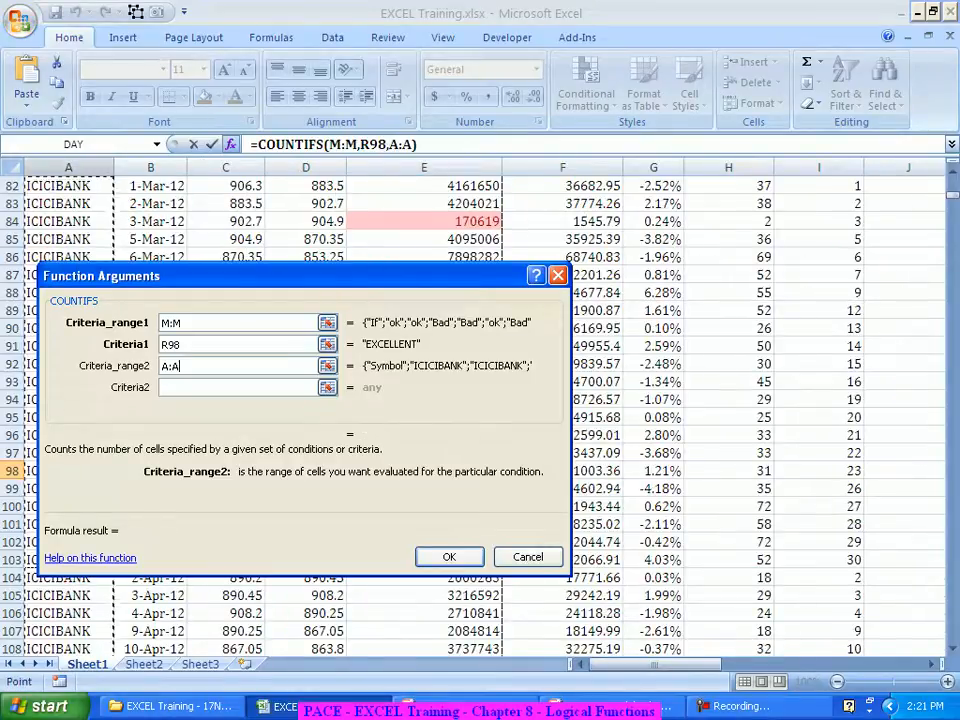
pyautogui.press('Tab')
pyautogui.moveTo(655, 664); pyautogui.dragTo(750, 664)
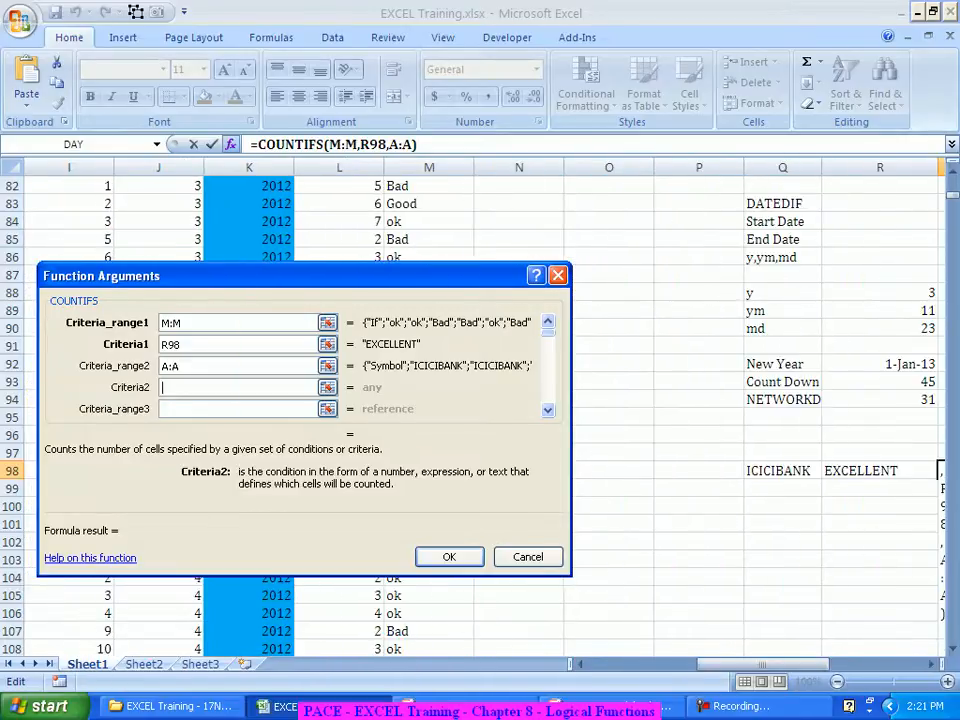
pyautogui.click(782, 470)
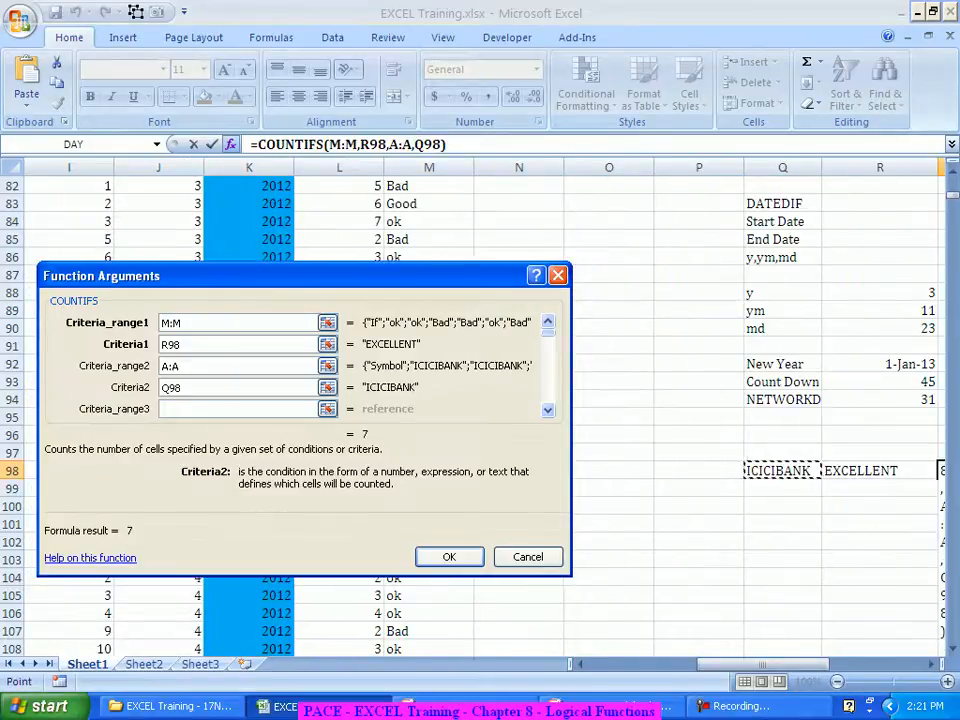
pyautogui.press('Return')
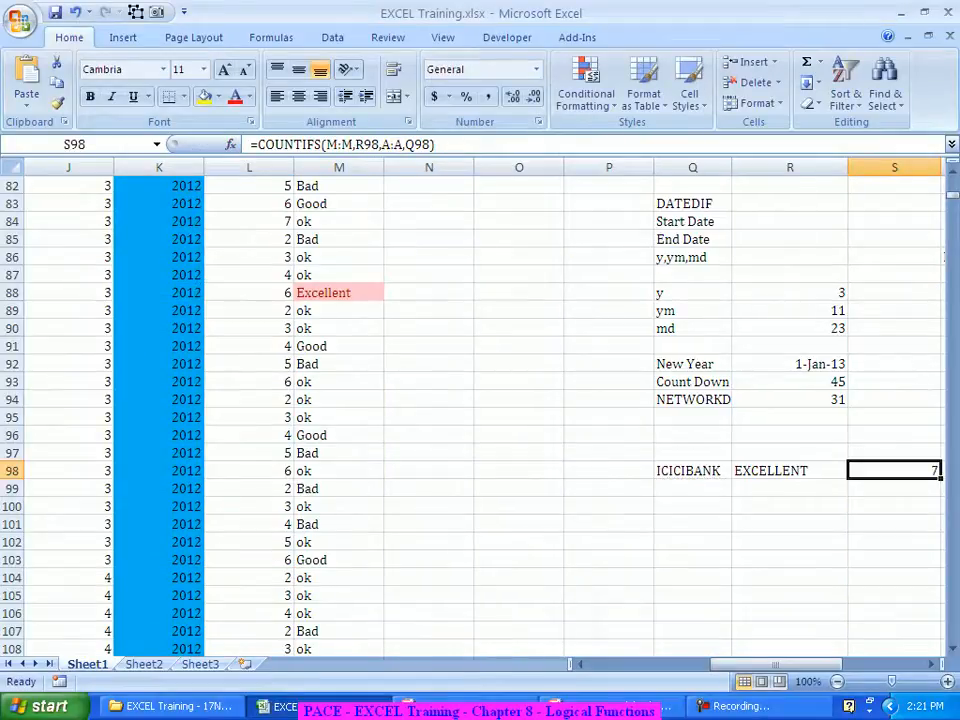
pyautogui.click(692, 470)
# Step: Recount S98 by entering YESBANK, then HDFCBANK, then CANBK in Q98
pyautogui.write('YESBANK')
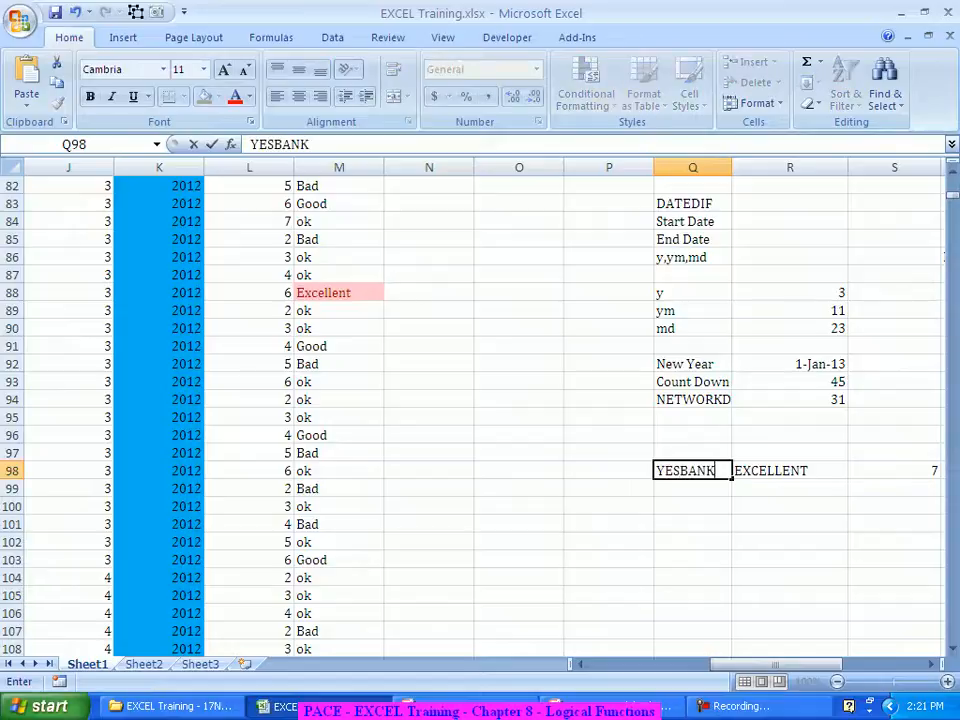
pyautogui.press('Return')
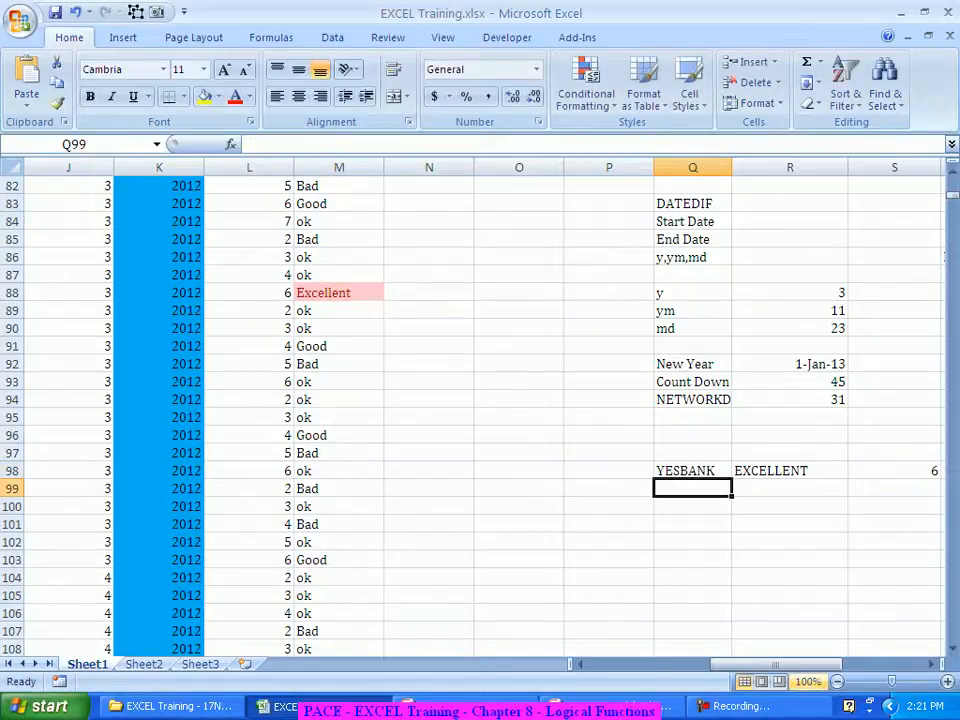
pyautogui.press('Up')
pyautogui.write('HDF')
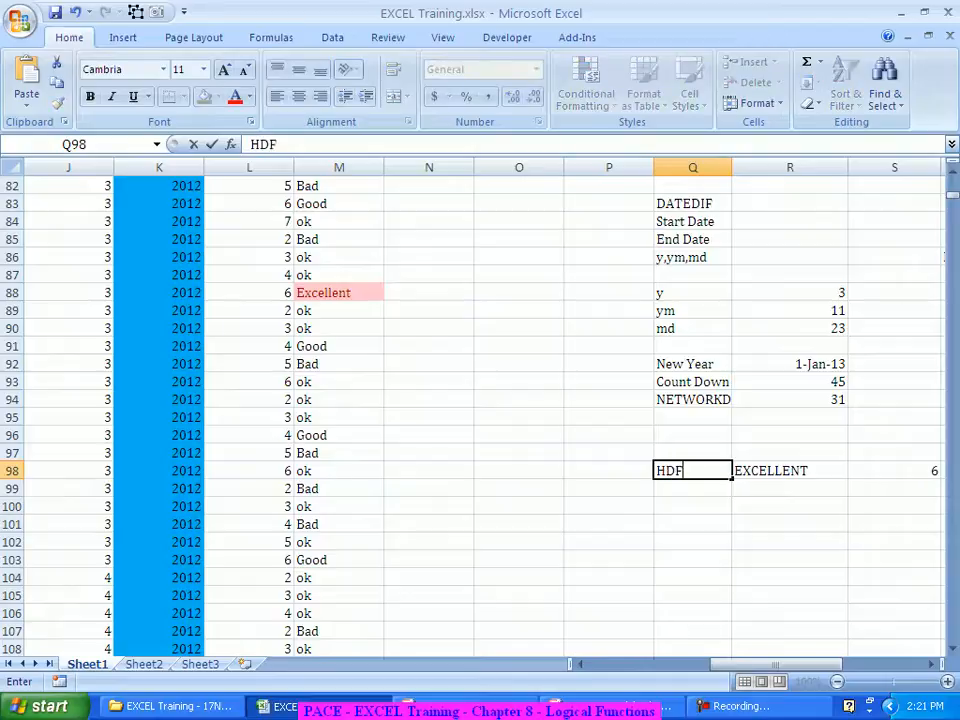
pyautogui.write('CBANK')
pyautogui.press('Return')
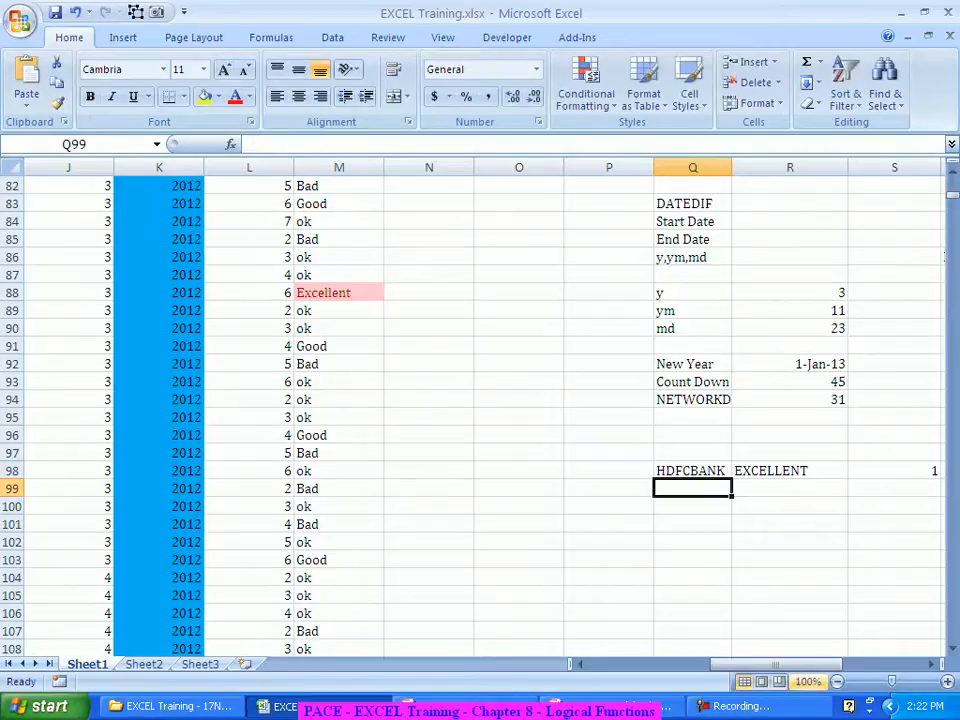
pyautogui.press('Up')
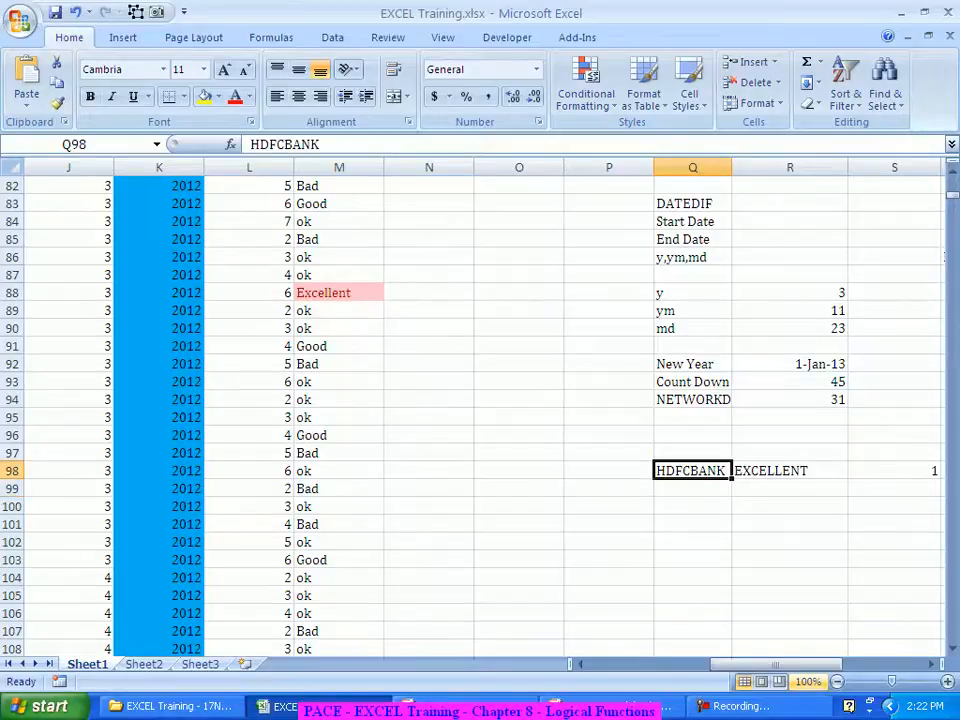
pyautogui.write('CANBK')
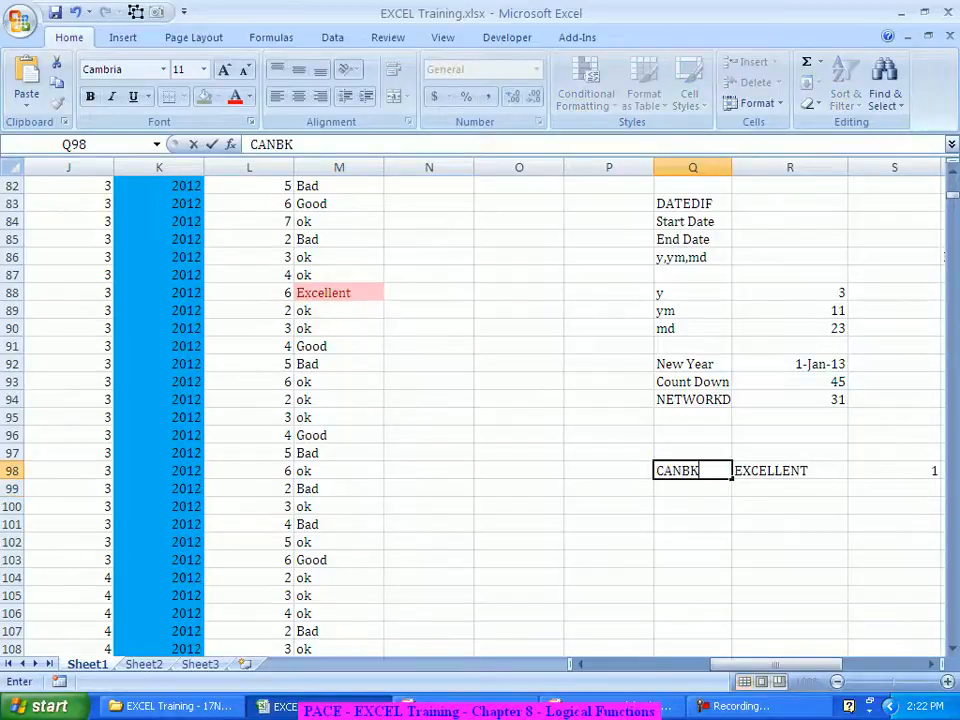
pyautogui.press('Return')
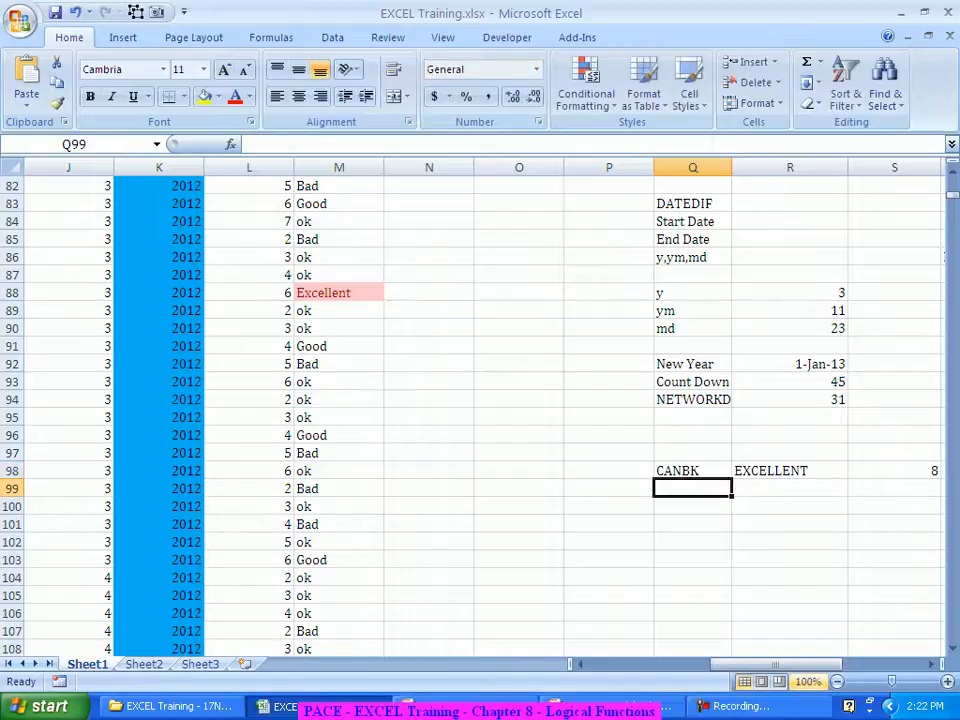
# Step: Change the rating criterion in R98 to Worst, giving 5 Worst days for CANBK
pyautogui.press('Up')
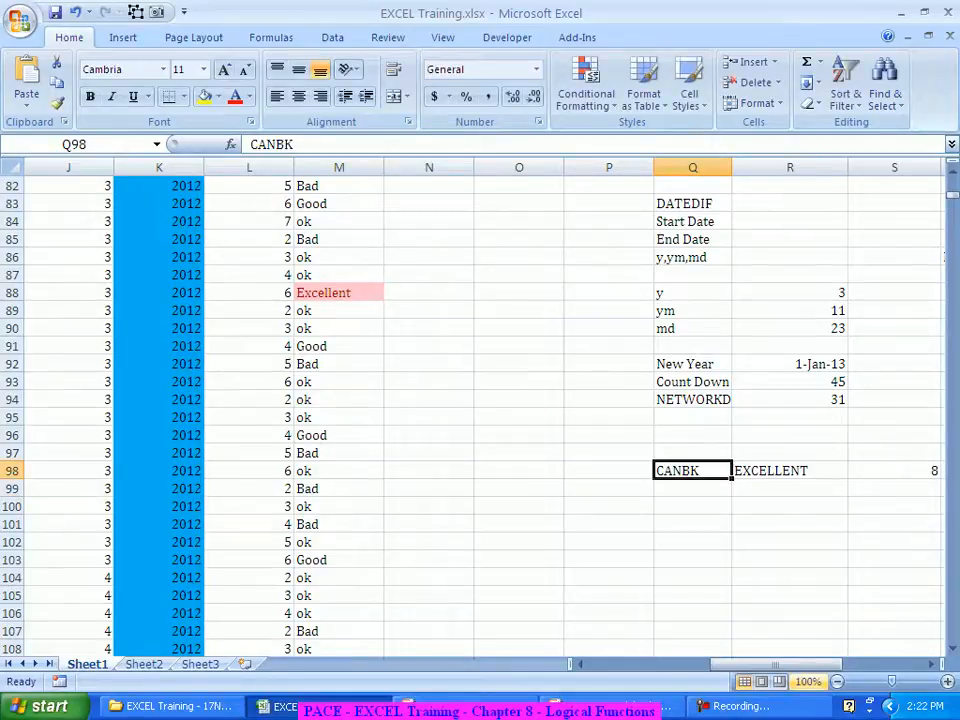
pyautogui.press('Right')
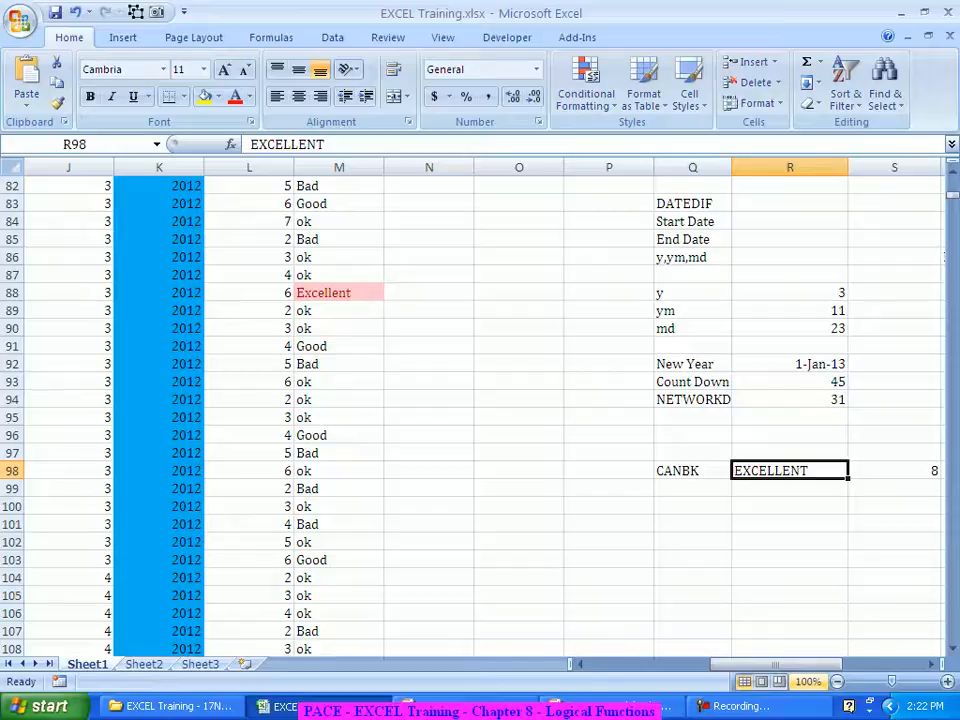
pyautogui.write('Worst')
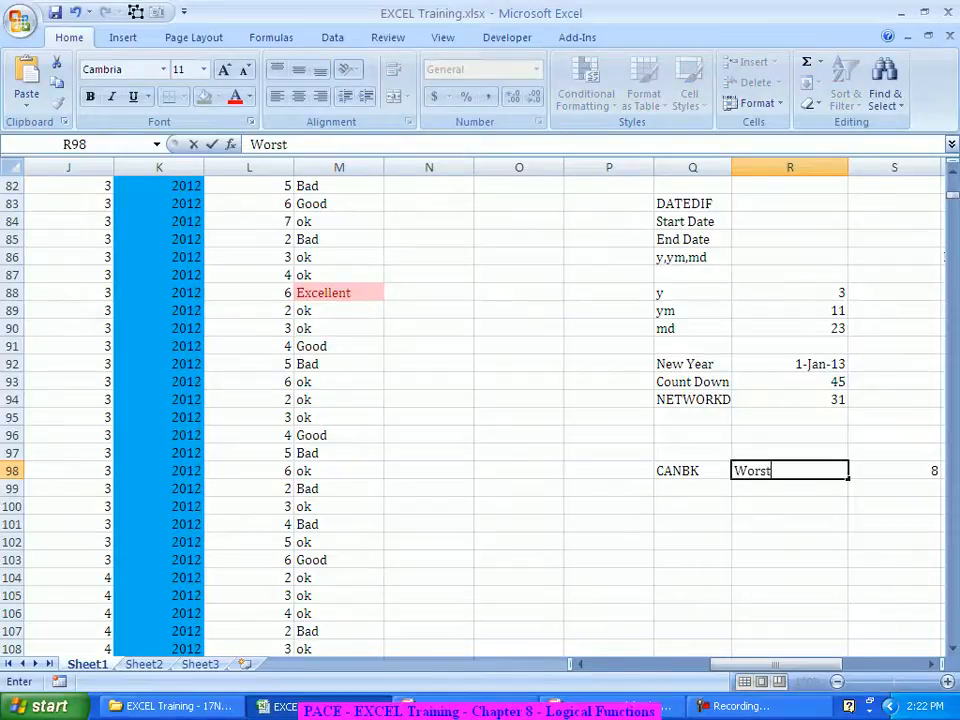
pyautogui.press('Return')
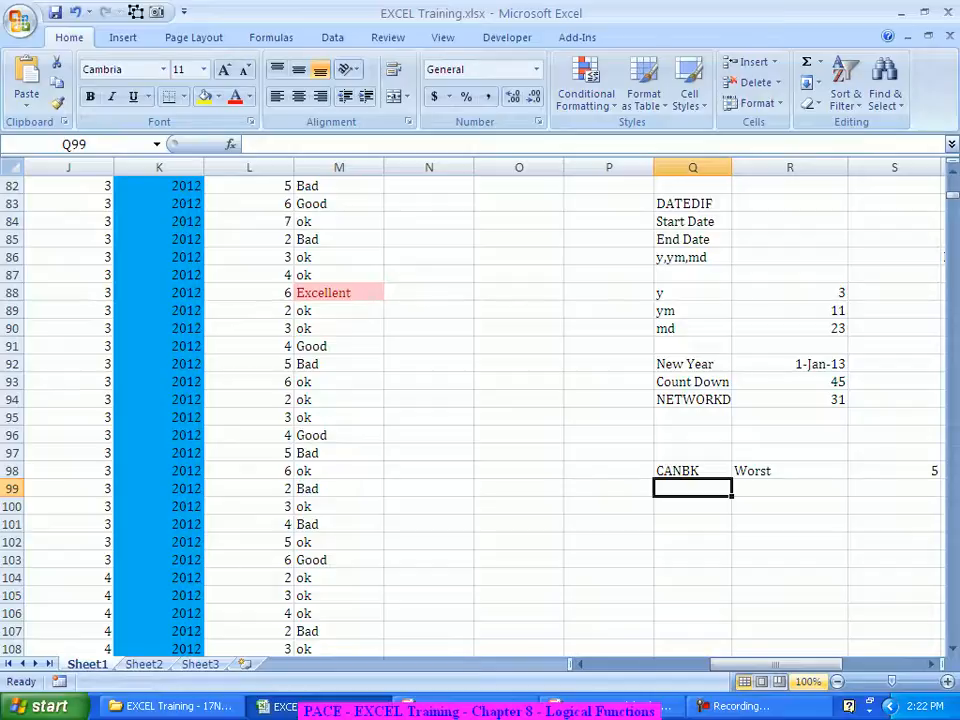
# Step: Fill column M with nested-IF ratings (>5%, >2% thresholds, Excellent to Worst), then return to the If slide
pyautogui.scroll(20, 480, 410)
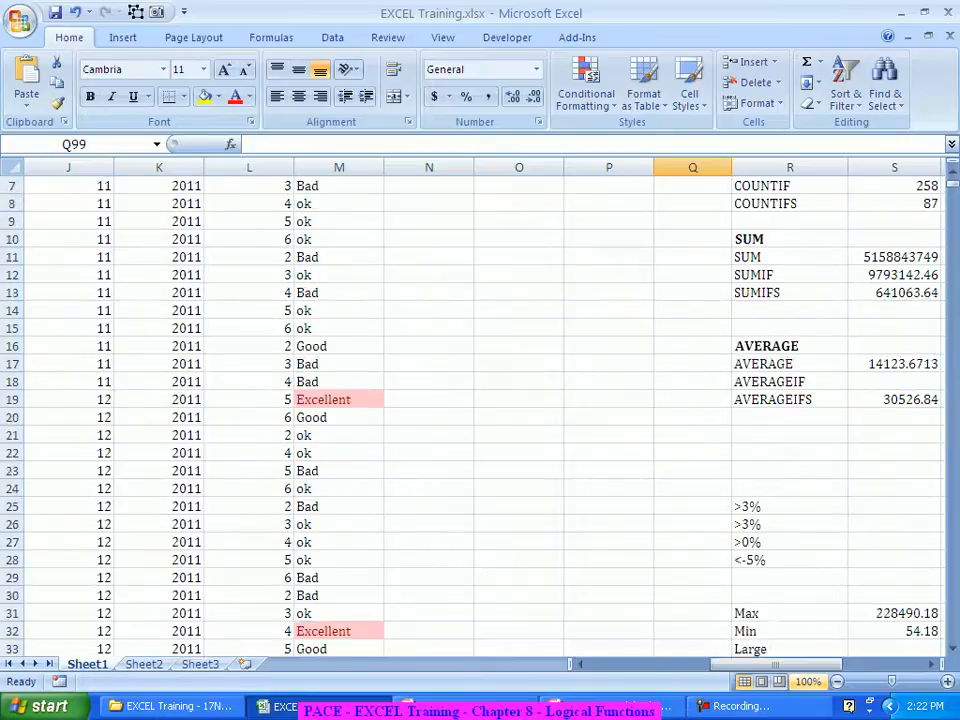
pyautogui.scroll(2, 480, 410)
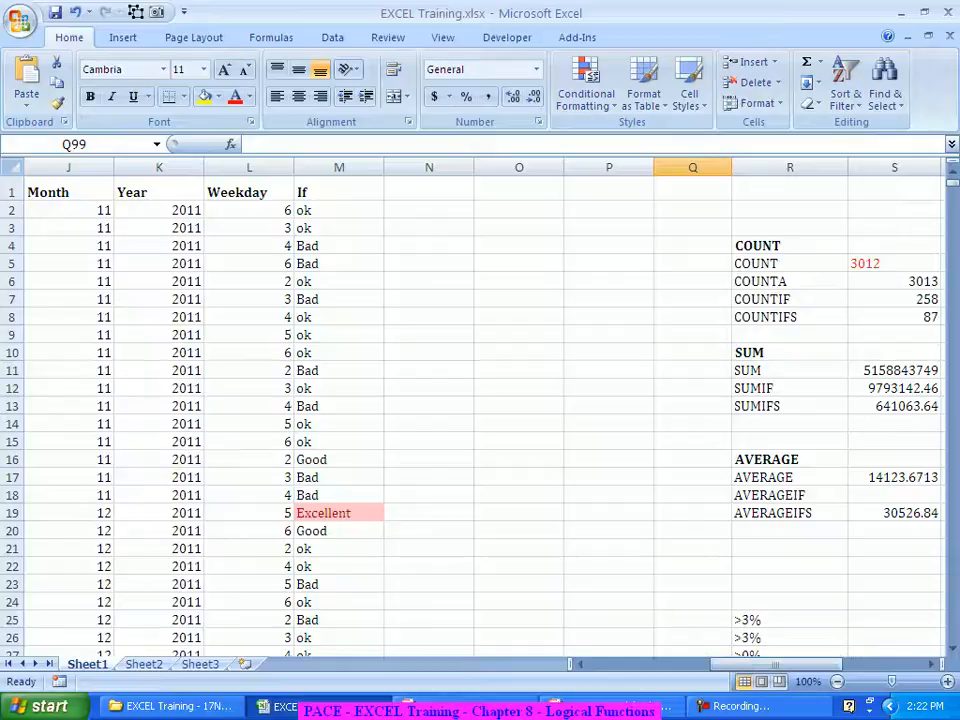
pyautogui.click(339, 210)
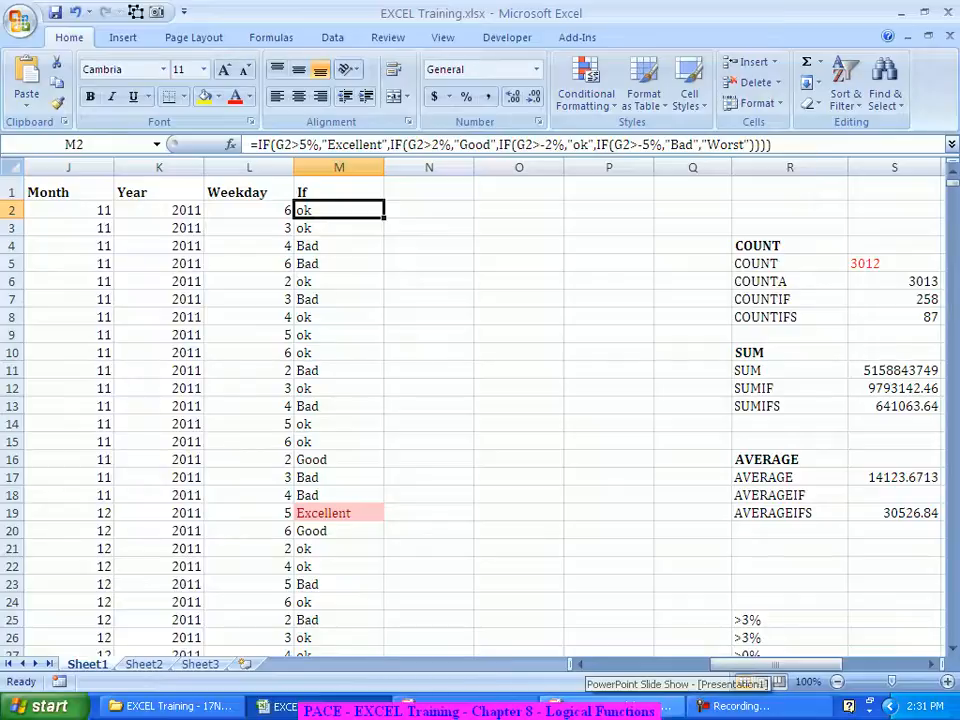
pyautogui.click(608, 707)
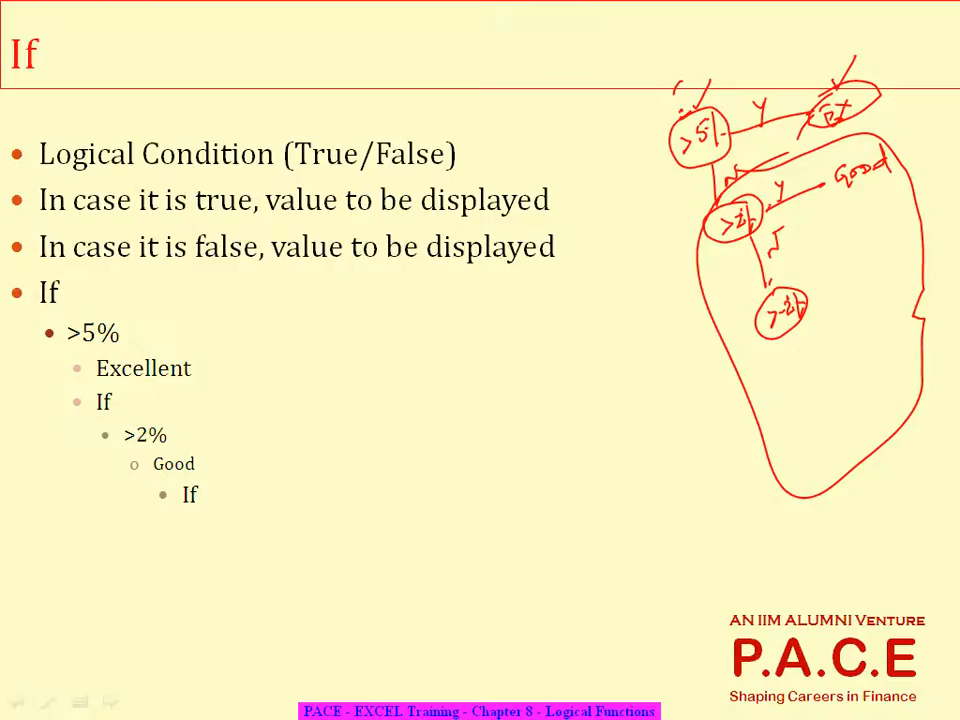
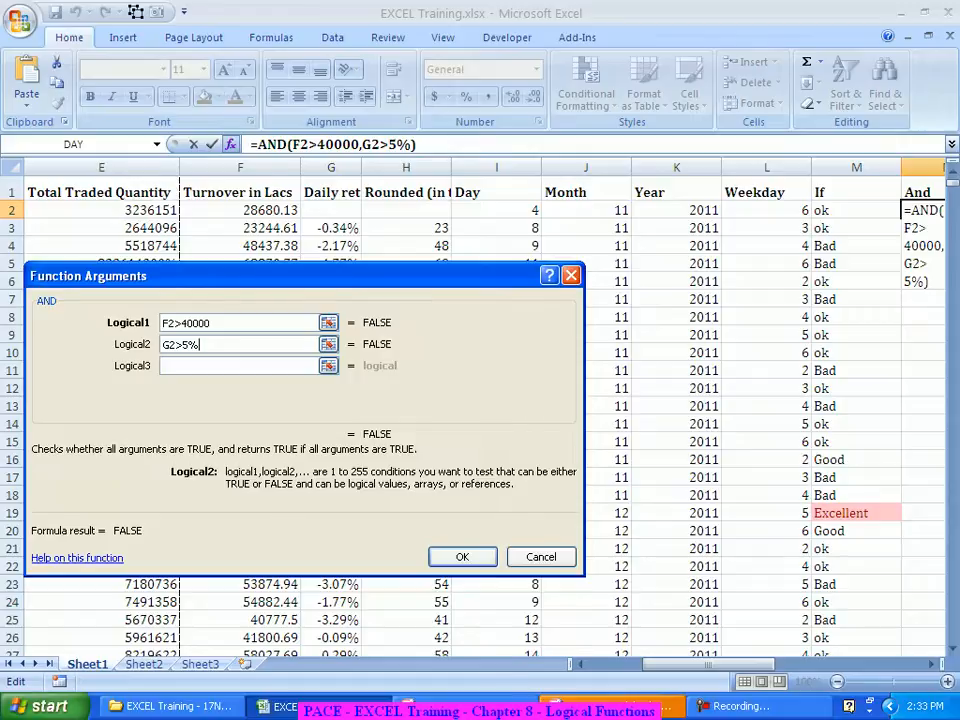
# Step: Fill the AND formula down the And column and verify row 19 returns TRUE (78441.39, 6.98%)
pyautogui.press('Return')
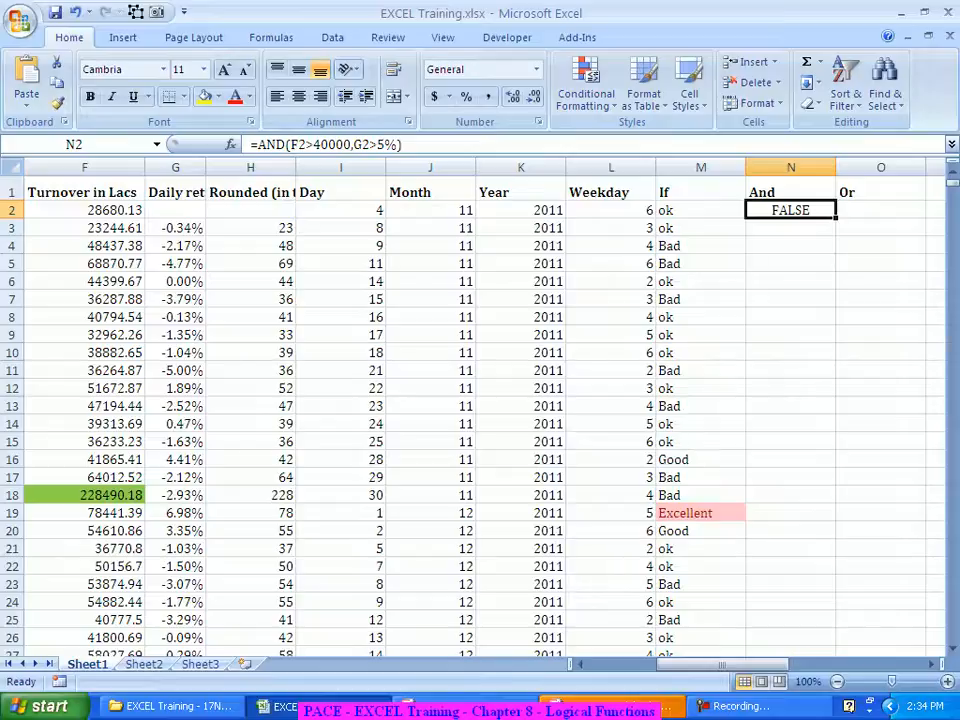
pyautogui.doubleClick(836, 219)
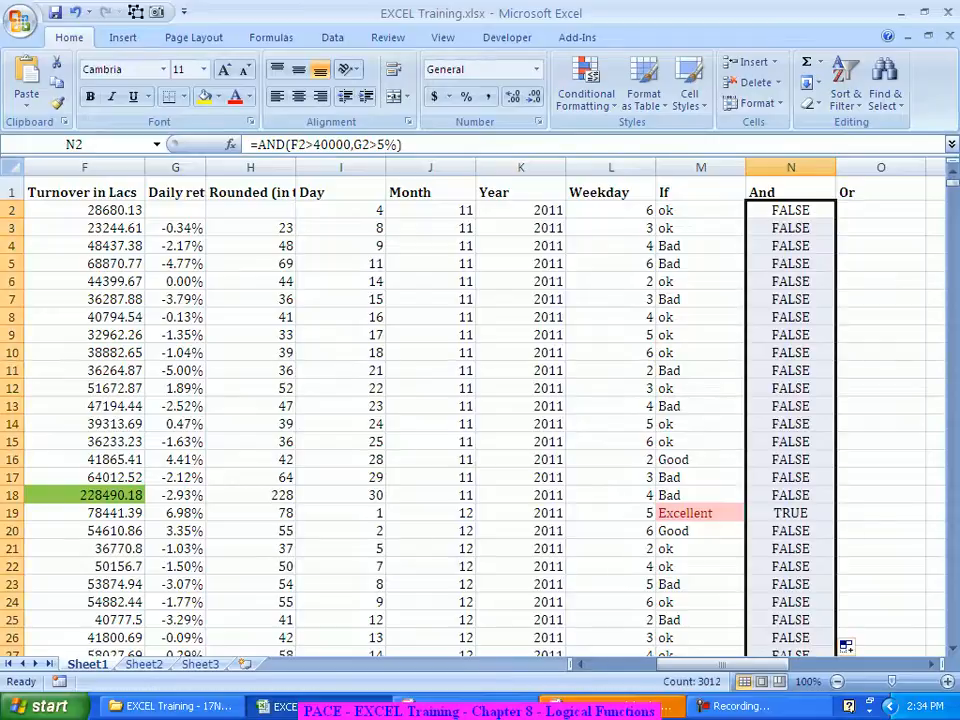
pyautogui.click(790, 513)
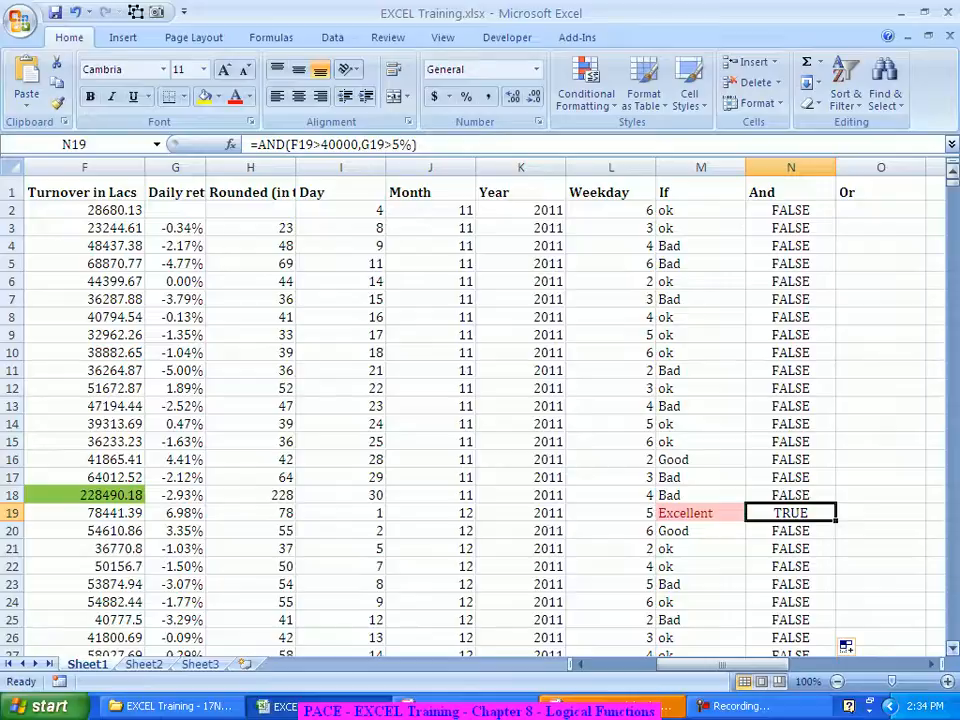
pyautogui.press('Left')
pyautogui.press('Left')
pyautogui.press('Left')
pyautogui.press('Left')
pyautogui.press('Left')
pyautogui.press('Left')
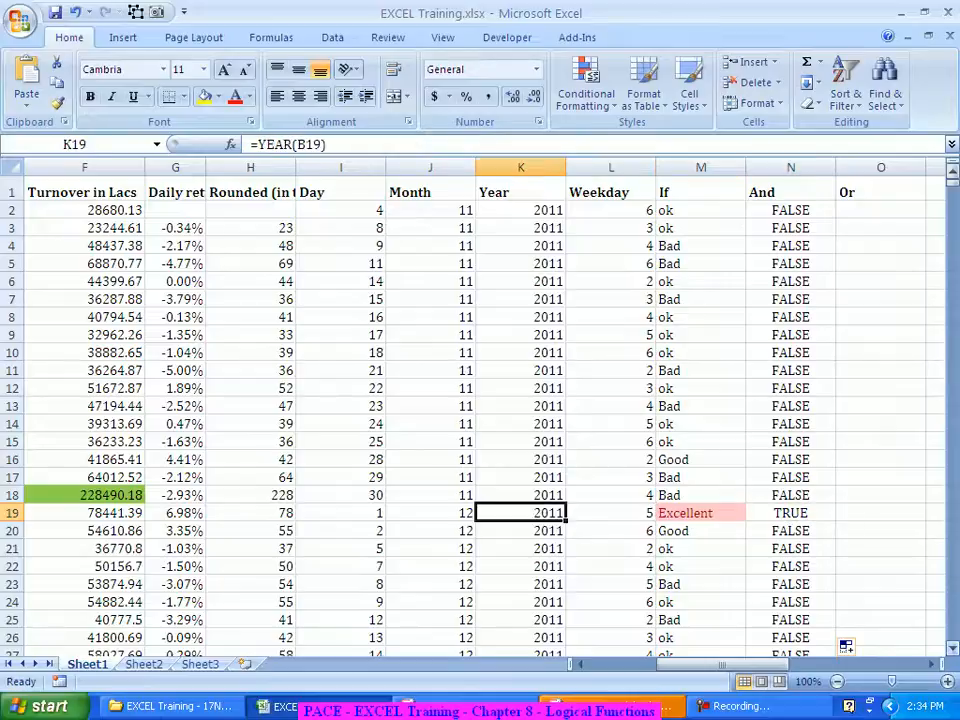
pyautogui.press('Left')
pyautogui.press('Left')
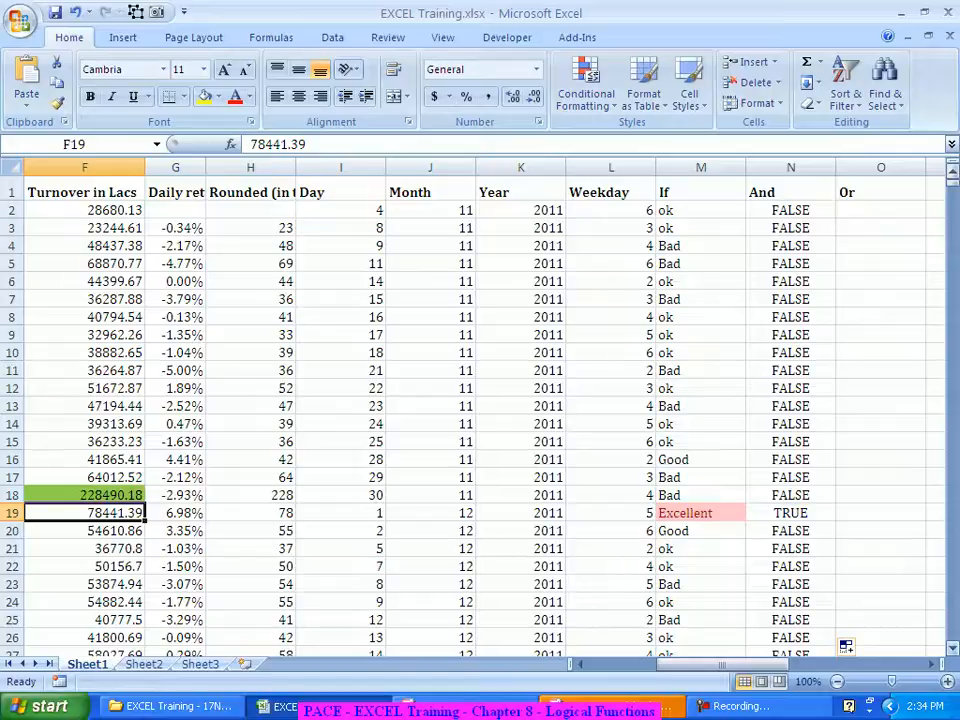
pyautogui.press('Right')
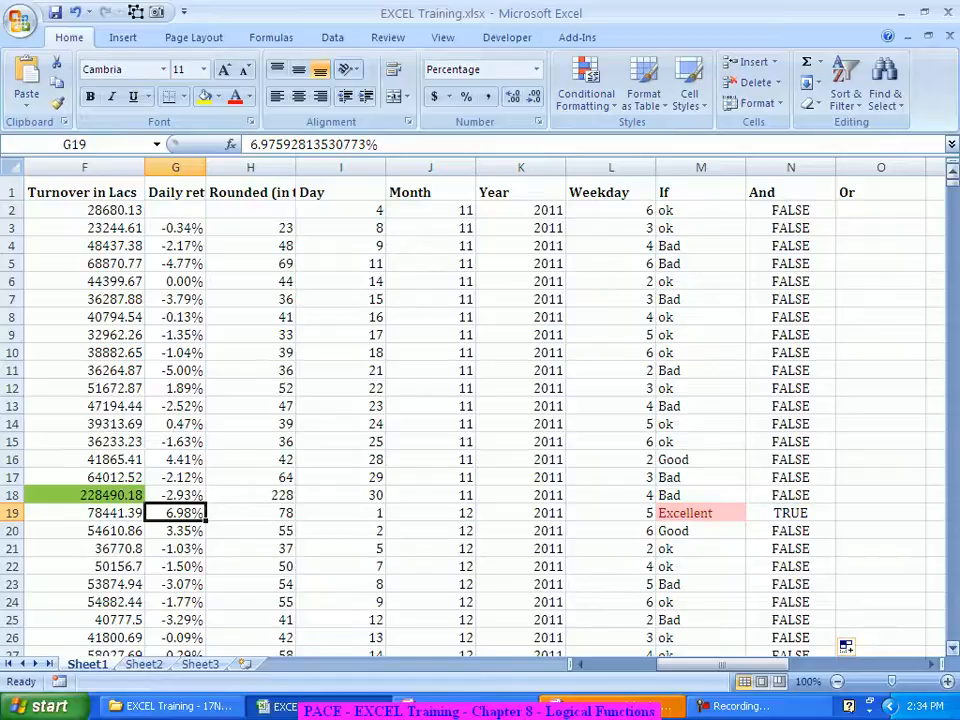
pyautogui.scroll(-3, 846, 643)
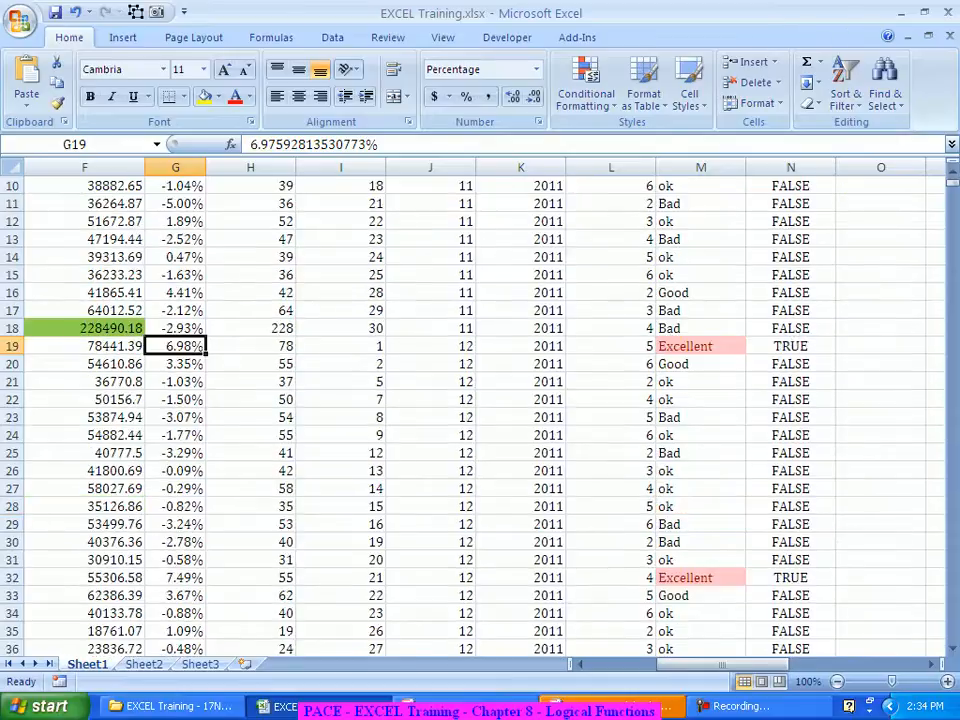
pyautogui.click(790, 578)
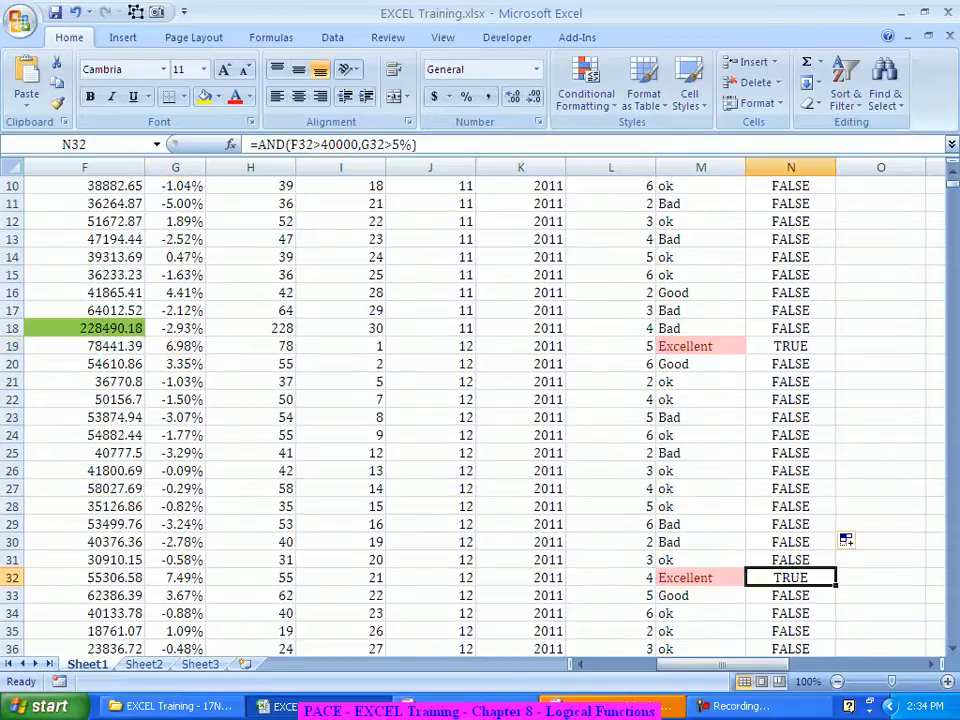
pyautogui.scroll(-2, 790, 578)
pyautogui.scroll(-7, 480, 415)
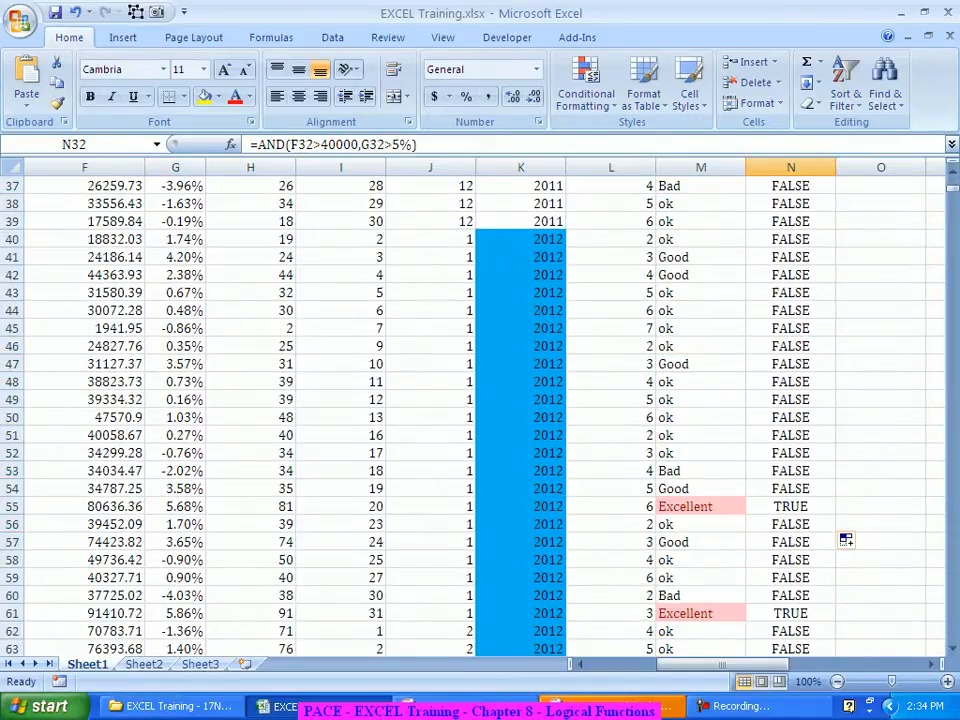
pyautogui.scroll(-10, 846, 540)
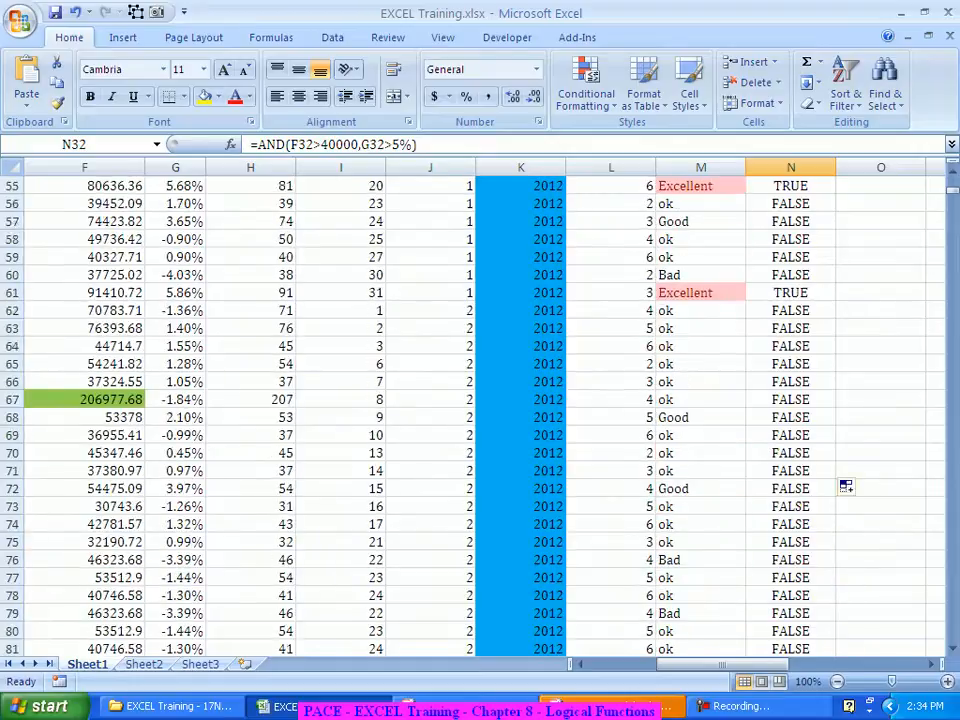
pyautogui.scroll(-12, 846, 487)
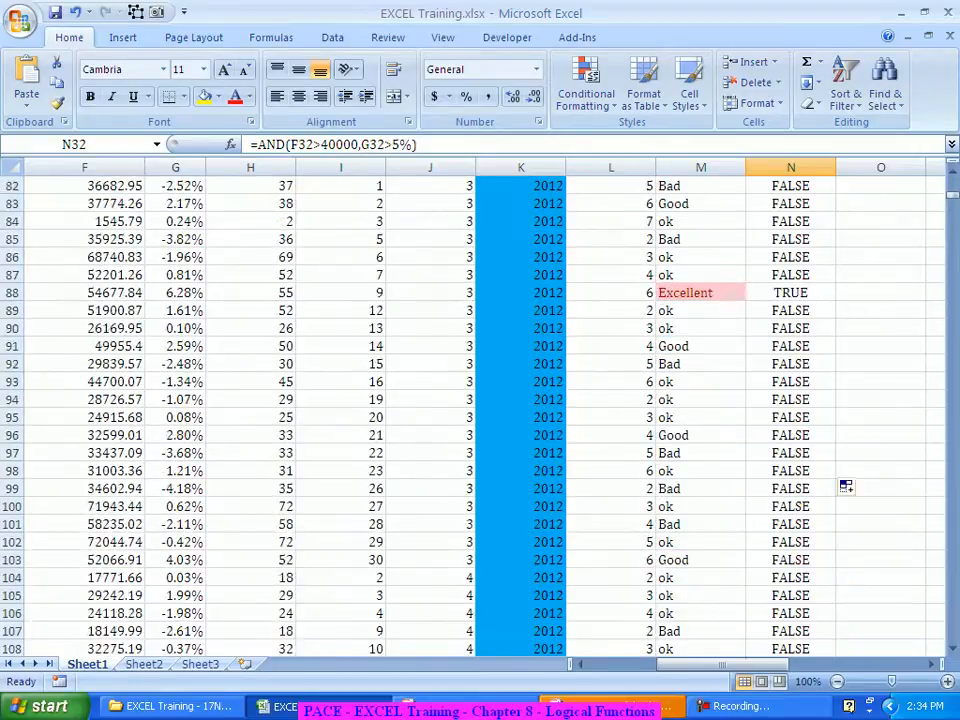
pyautogui.scroll(-15, 846, 593)
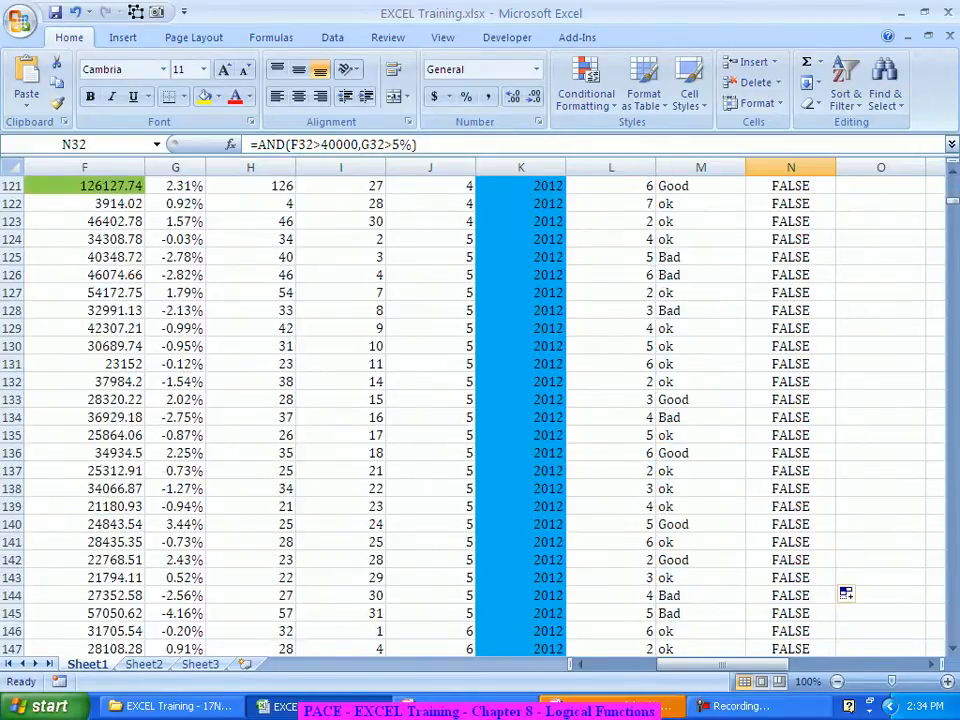
pyautogui.scroll(-16, 846, 326)
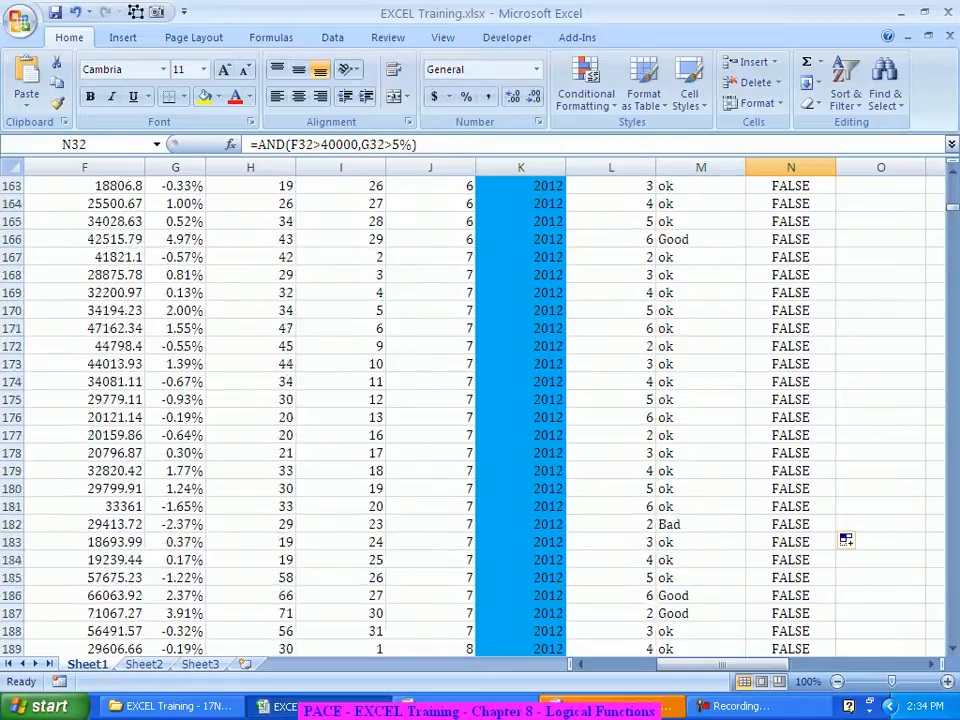
pyautogui.scroll(-9, 480, 415)
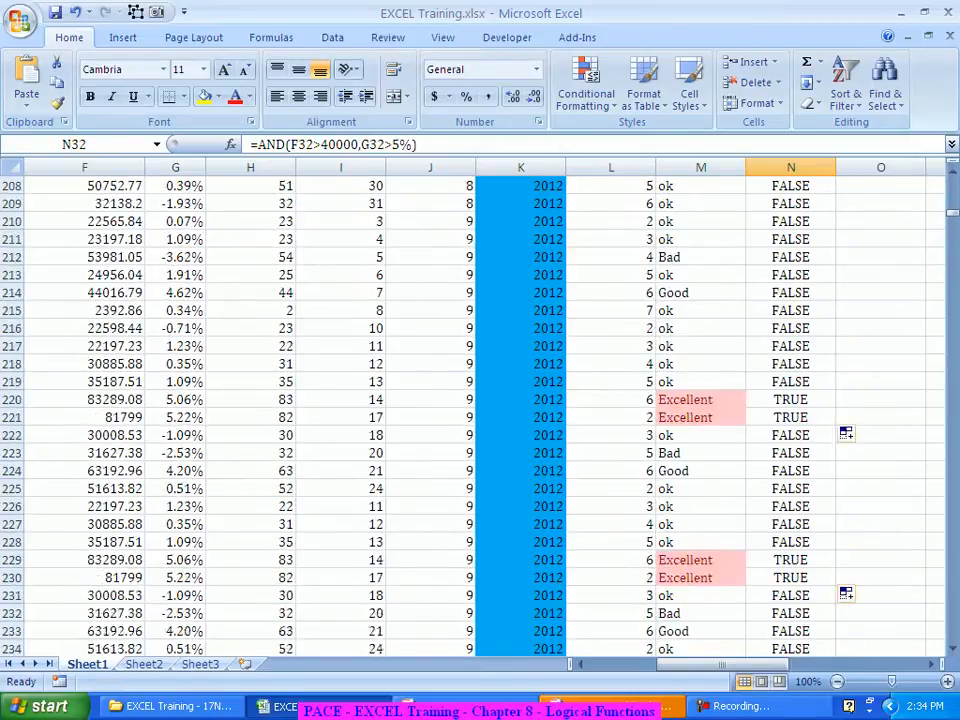
pyautogui.scroll(-12, 846, 593)
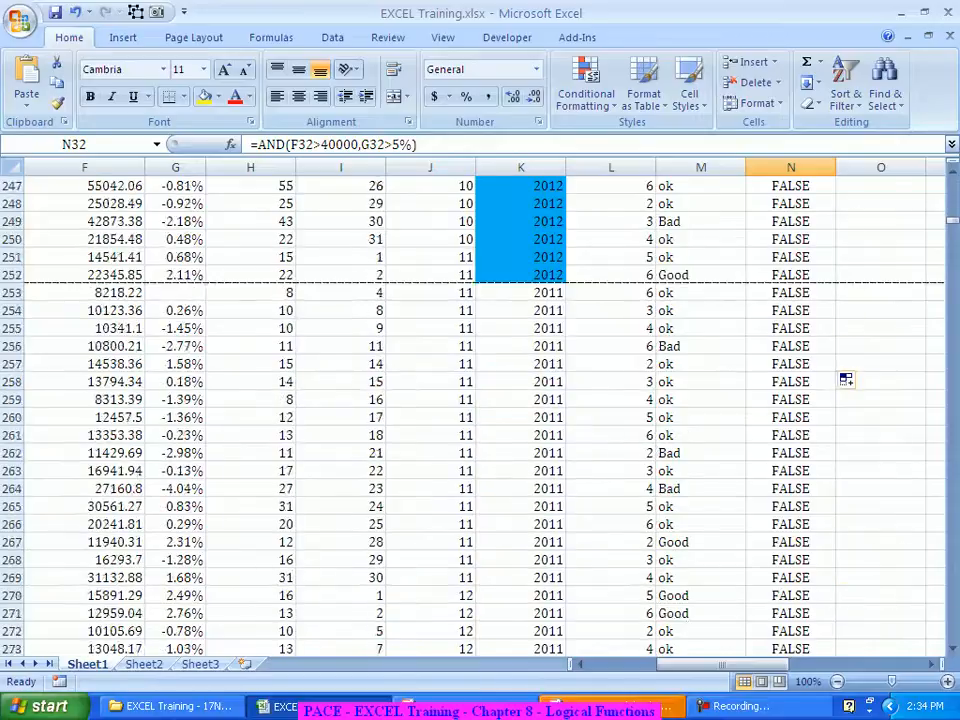
pyautogui.scroll(-3, 846, 593)
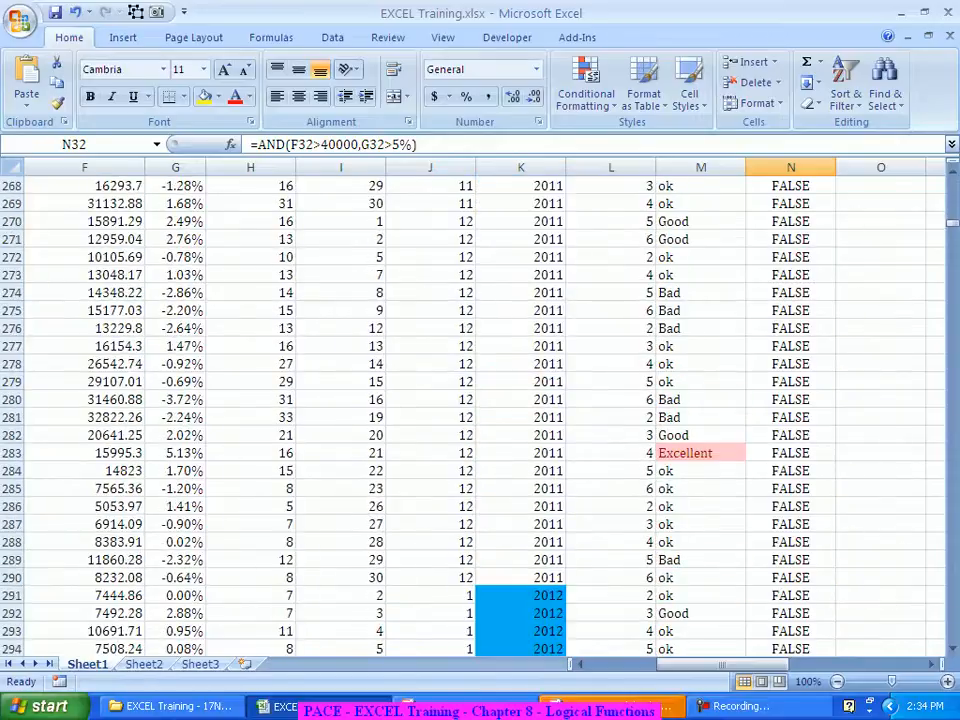
pyautogui.click(790, 453)
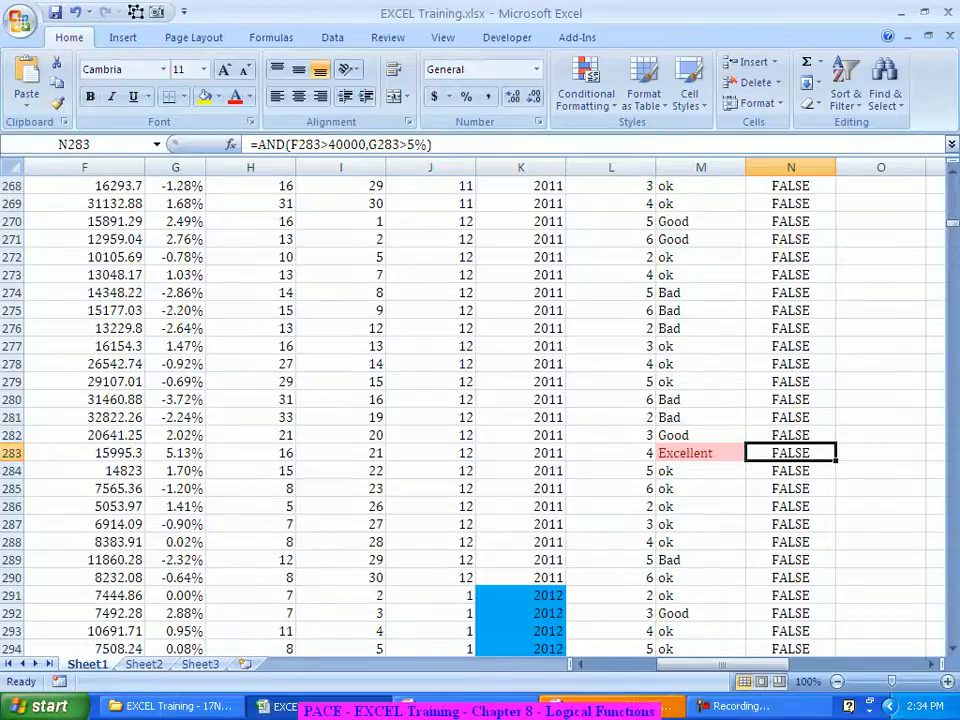
pyautogui.press('Left')
pyautogui.press('Left')
pyautogui.press('Left')
pyautogui.press('Left')
pyautogui.press('Left')
pyautogui.press('Left')
pyautogui.press('Left')
pyautogui.press('Left')
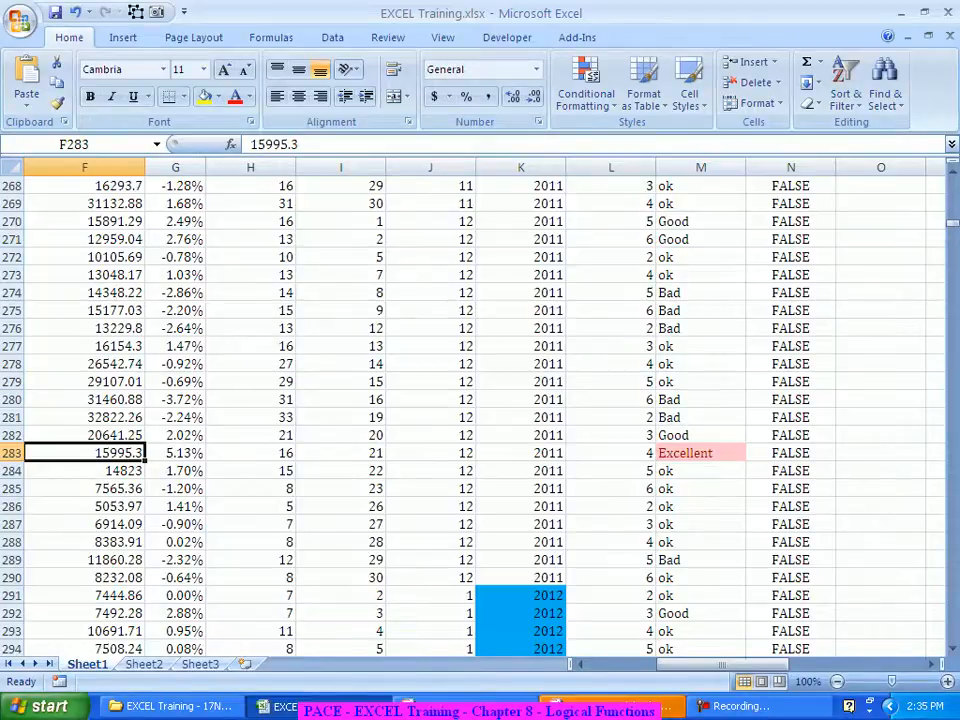
pyautogui.press('Right')
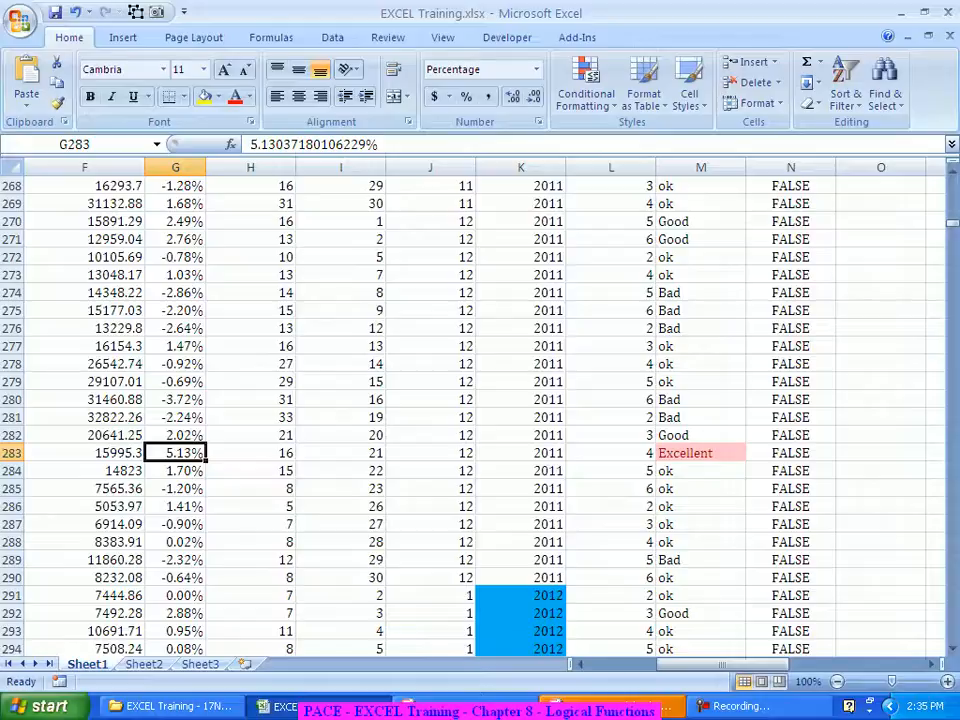
pyautogui.press('Right')
pyautogui.press('Right')
pyautogui.press('Right')
pyautogui.press('Right')
pyautogui.press('Right')
pyautogui.press('Right')
pyautogui.press('Right')
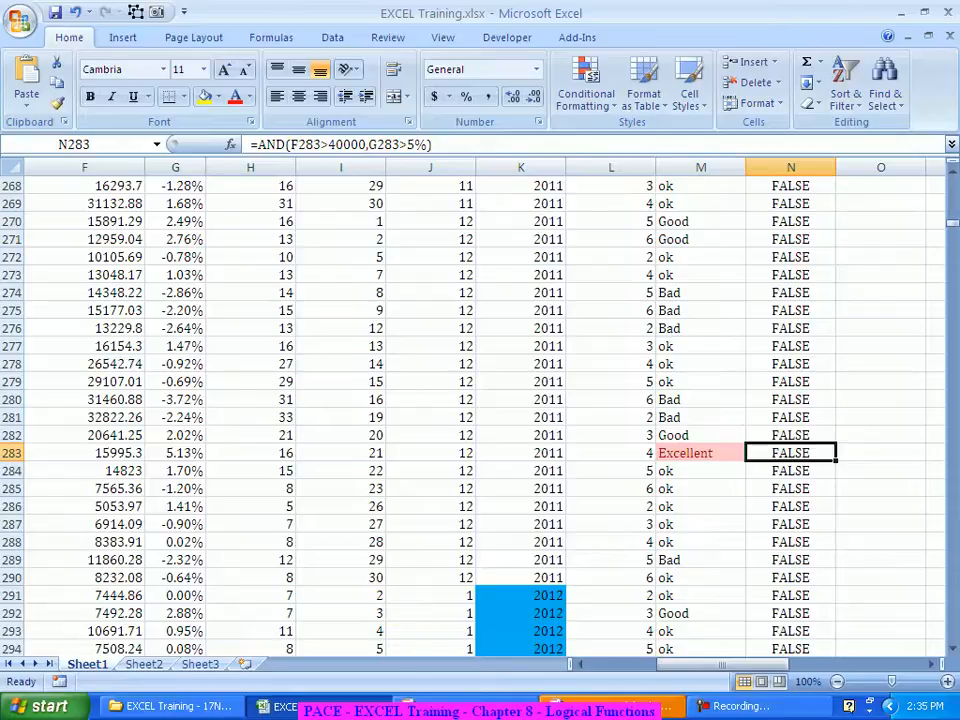
pyautogui.hotkey('ctrl', 'Up')
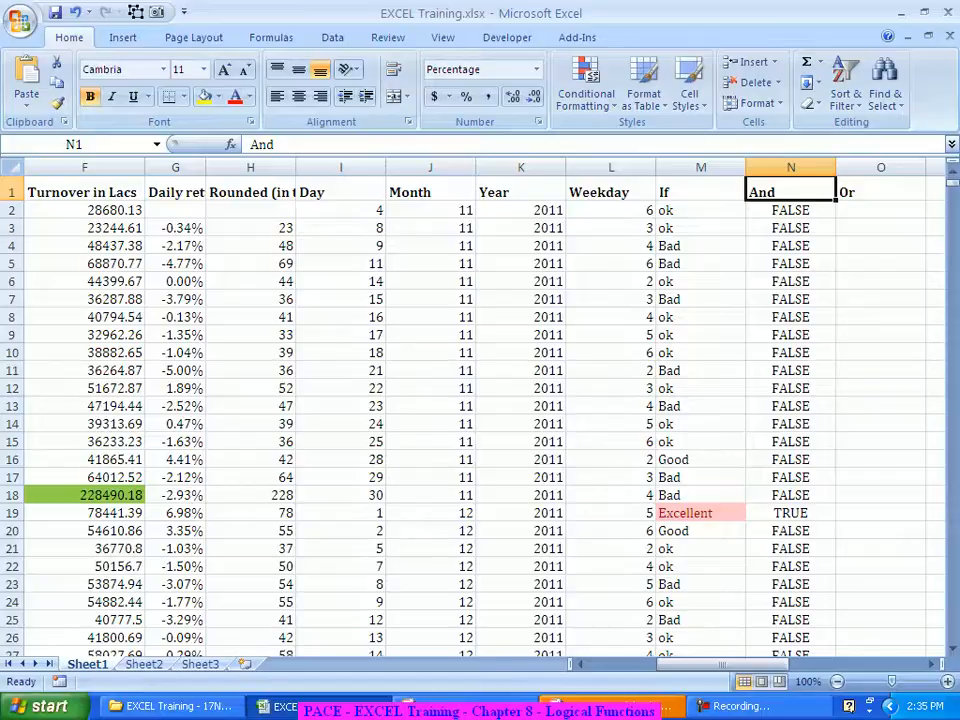
# Step: Enter =OR(F2>40000,G2>5%) in O2 through Function Arguments; it returns FALSE
pyautogui.press('Down')
pyautogui.press('Right')
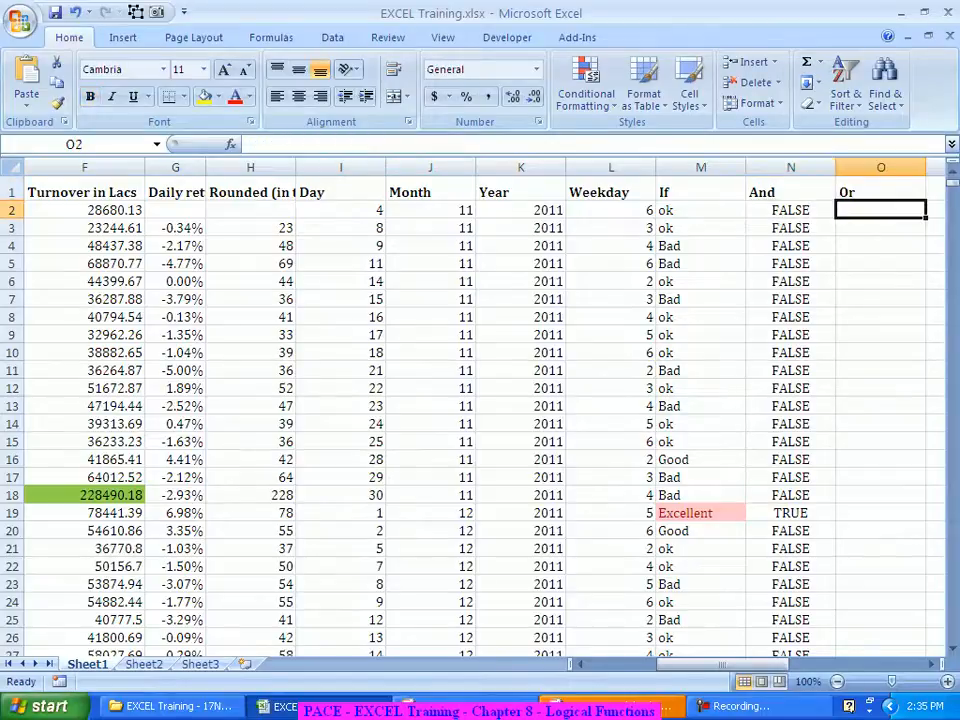
pyautogui.write('=or')
pyautogui.press('Tab')
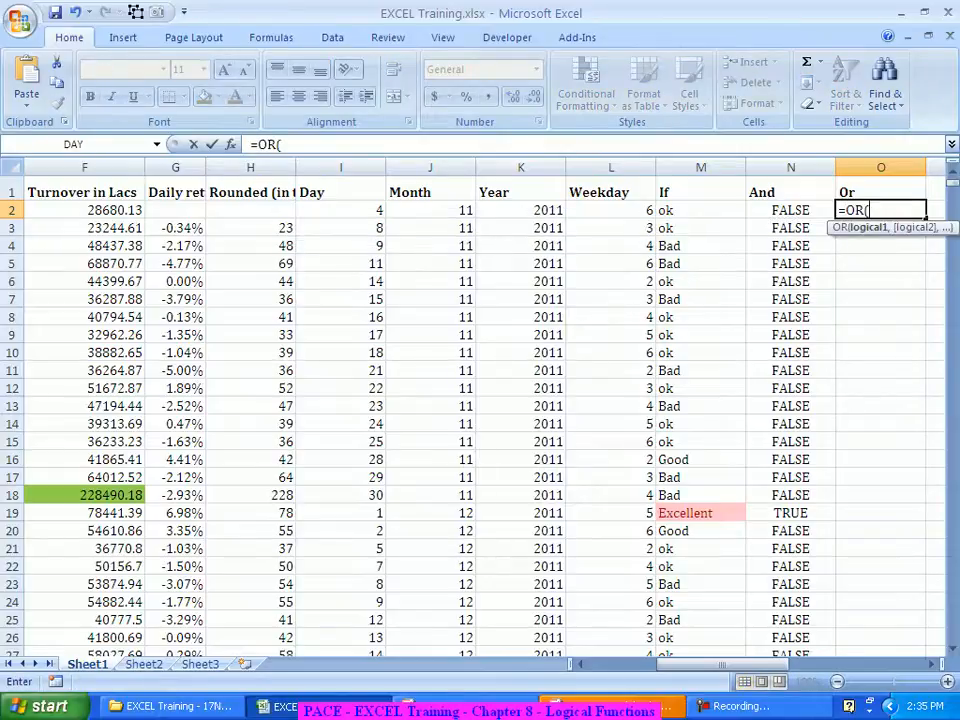
pyautogui.click(230, 144)
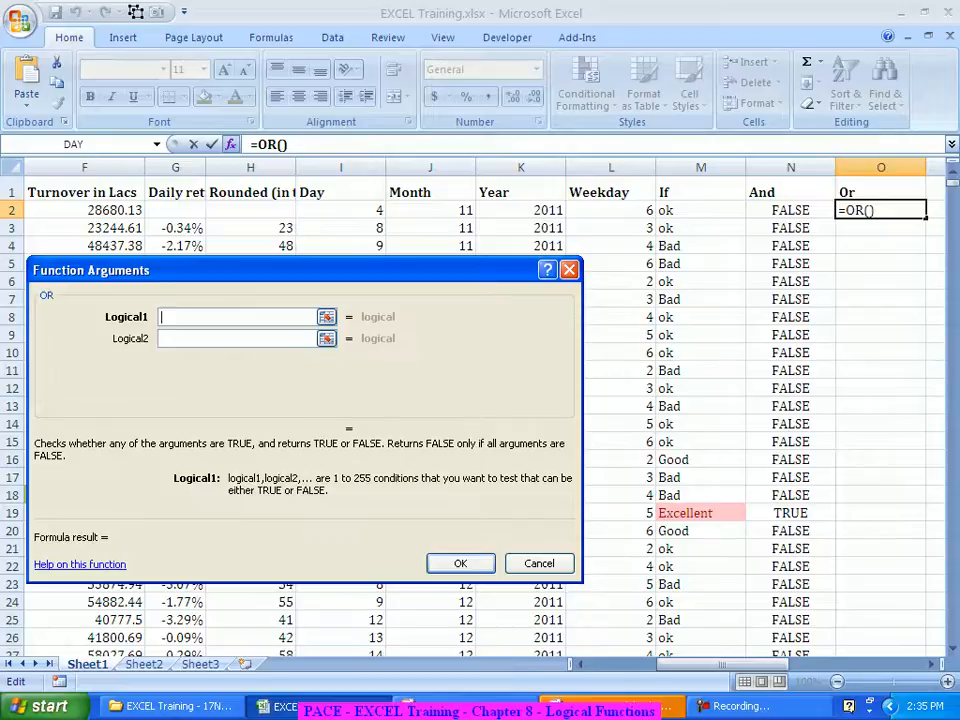
pyautogui.click(85, 210)
pyautogui.write('>40000')
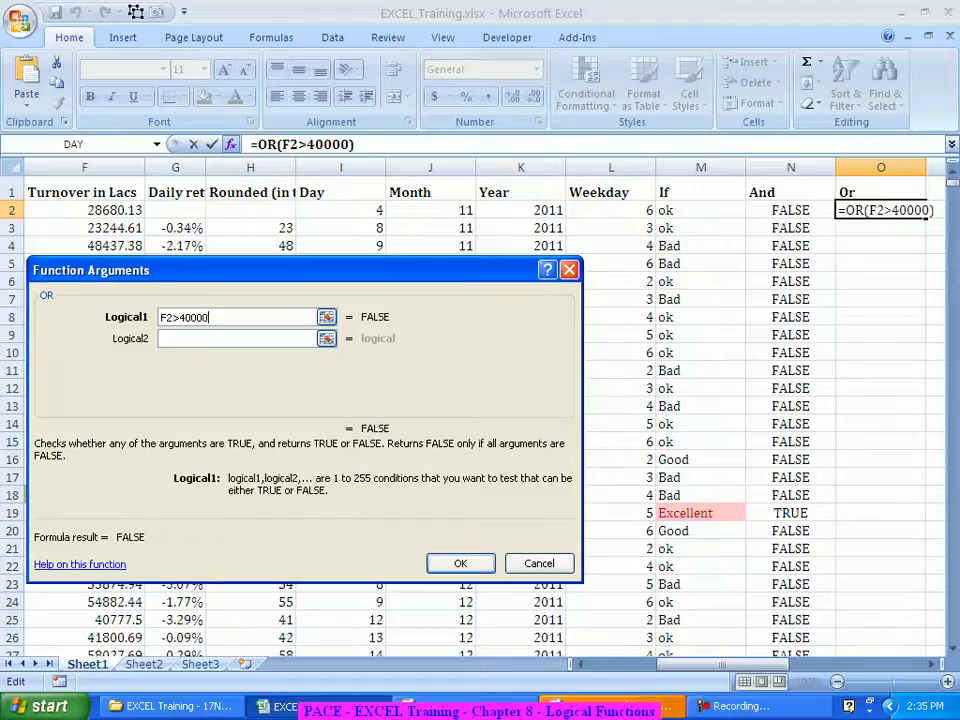
pyautogui.press('Tab')
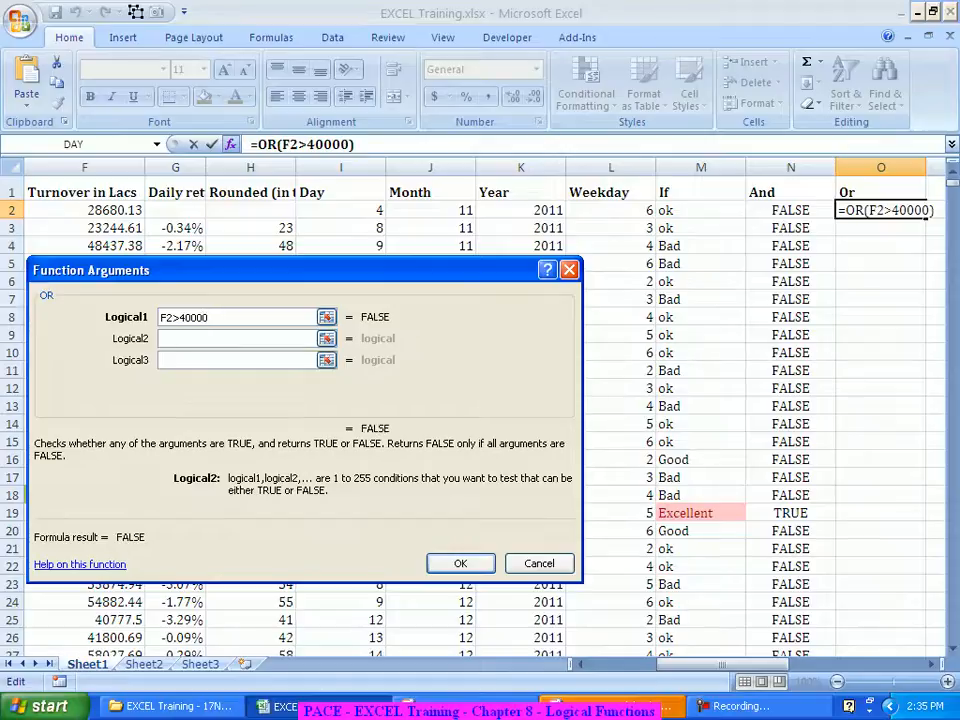
pyautogui.click(175, 210)
pyautogui.write('>')
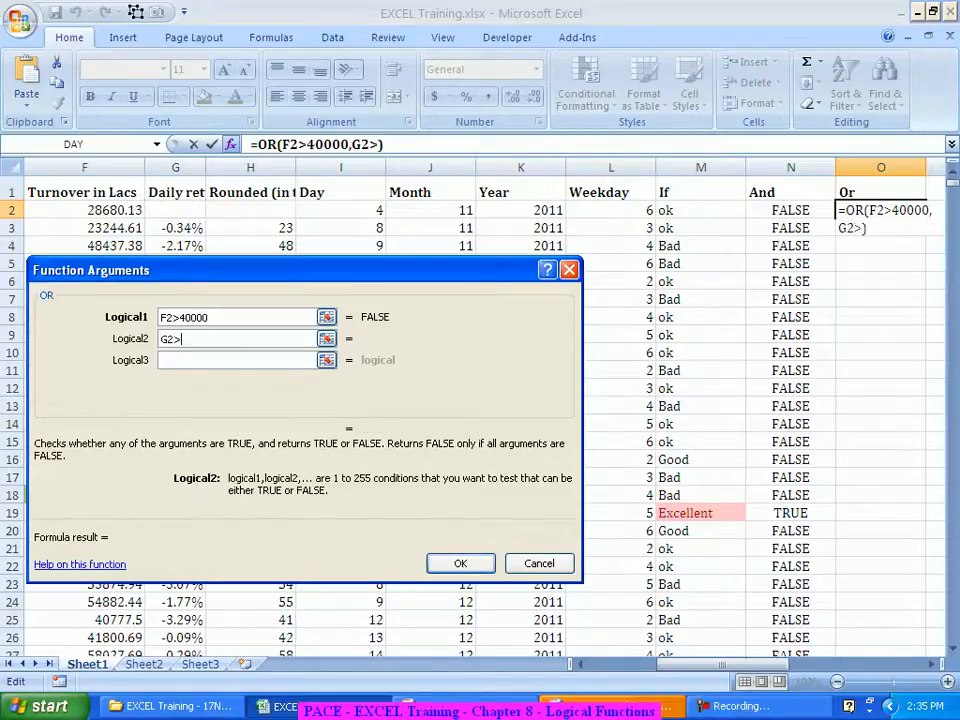
pyautogui.write('5%')
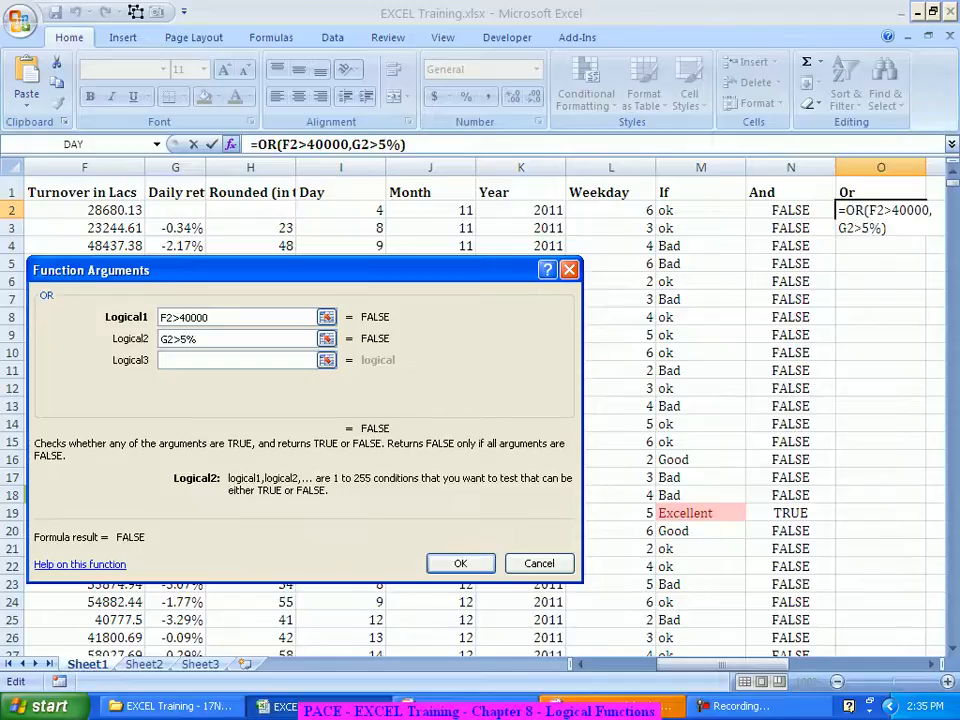
pyautogui.press('Return')
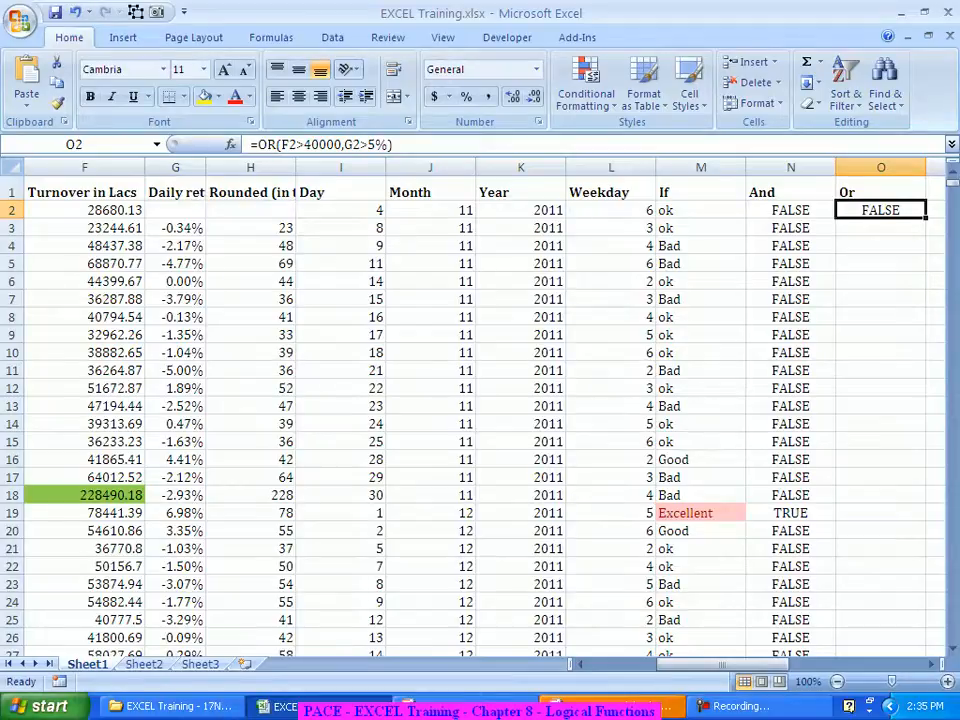
# Step: Fill the OR formula down column O, then select O4:O6 and the matching turnover cells in F
pyautogui.doubleClick(926, 218)
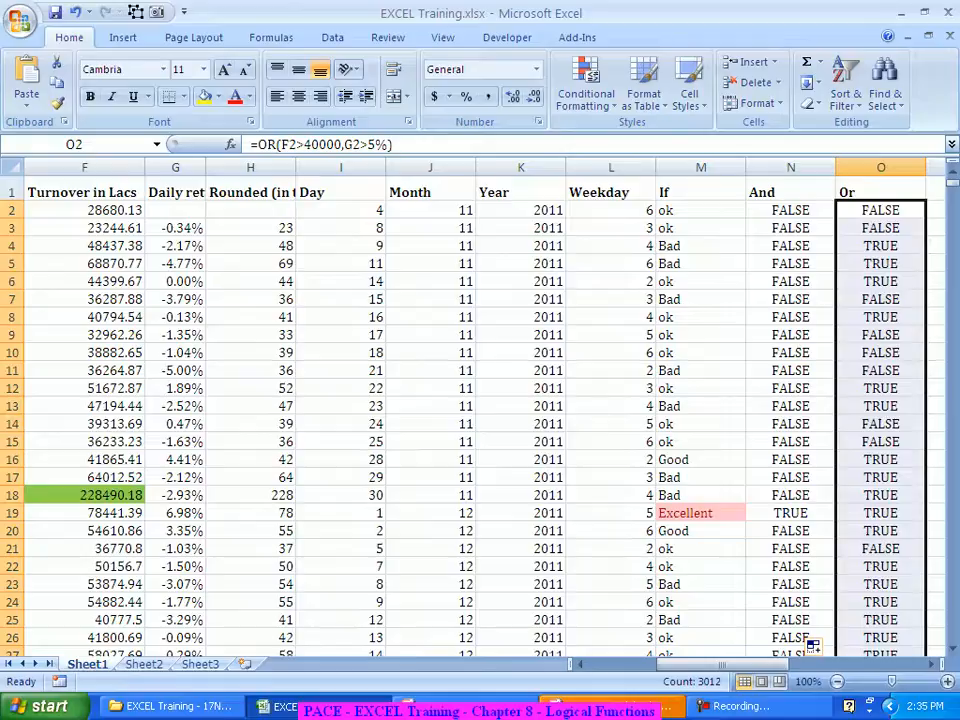
pyautogui.moveTo(880, 245); pyautogui.dragTo(880, 281)
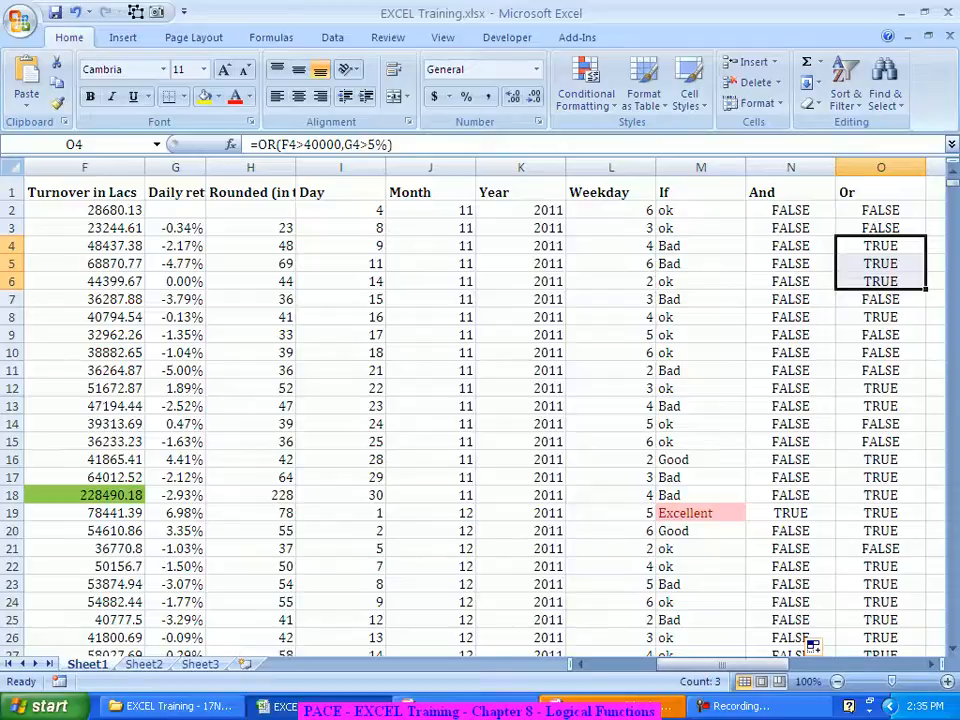
pyautogui.moveTo(85, 263)
pyautogui.mouseDown()
pyautogui.moveTo(85, 317)
pyautogui.moveTo(85, 263)
pyautogui.moveTo(85, 281)
pyautogui.mouseUp()
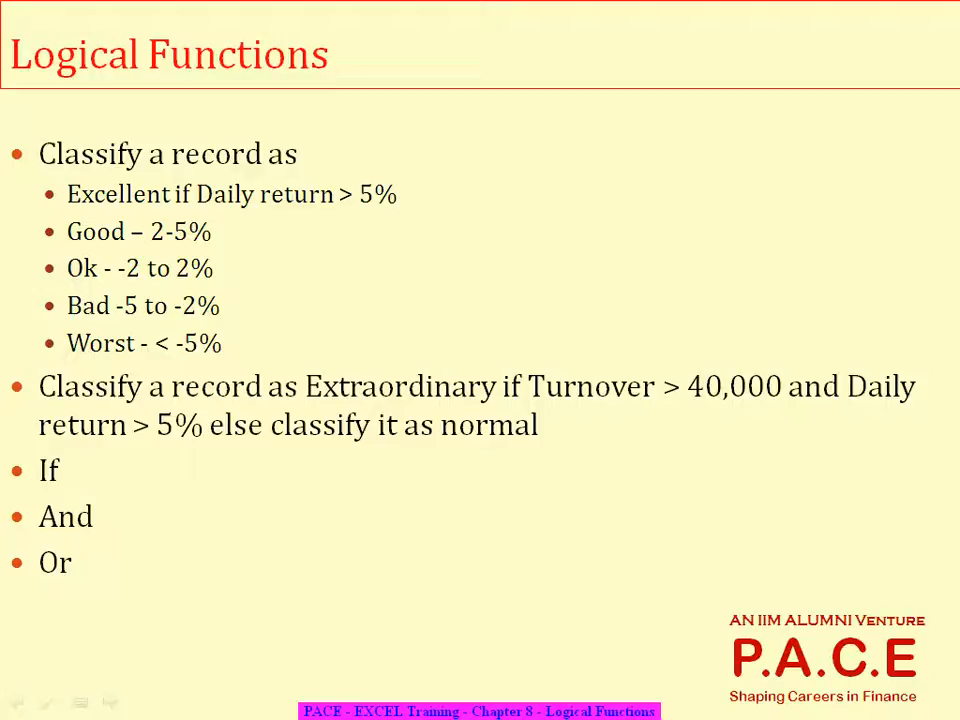
# Step: Switch from the PowerPoint slide back to the Excel price workbook with Alt+Tab
pyautogui.hotkey('alt', 'Tab')
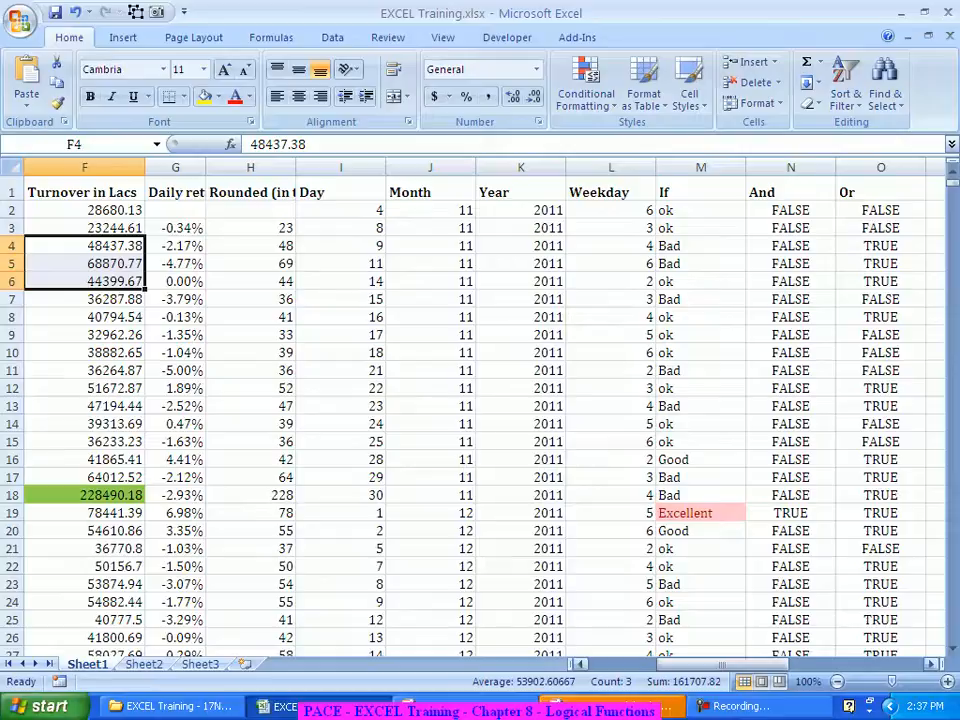
pyautogui.hscroll(2, 480, 410)
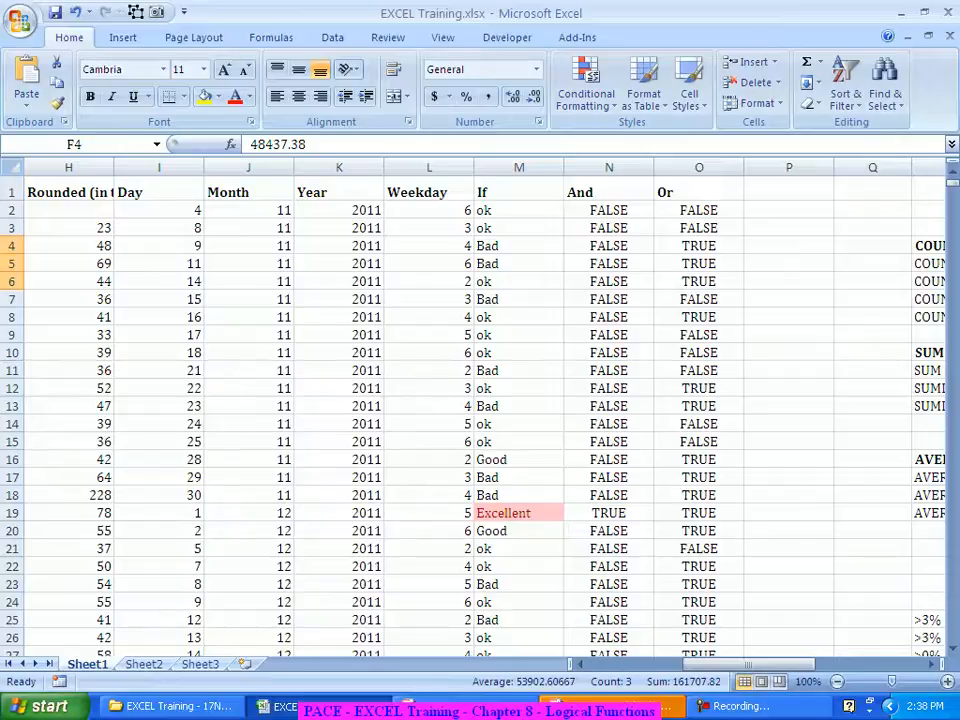
# Step: Enter =IF(N2,"Extraordinary","Normal") in P2, which shows Normal for row 2
pyautogui.click(789, 210)
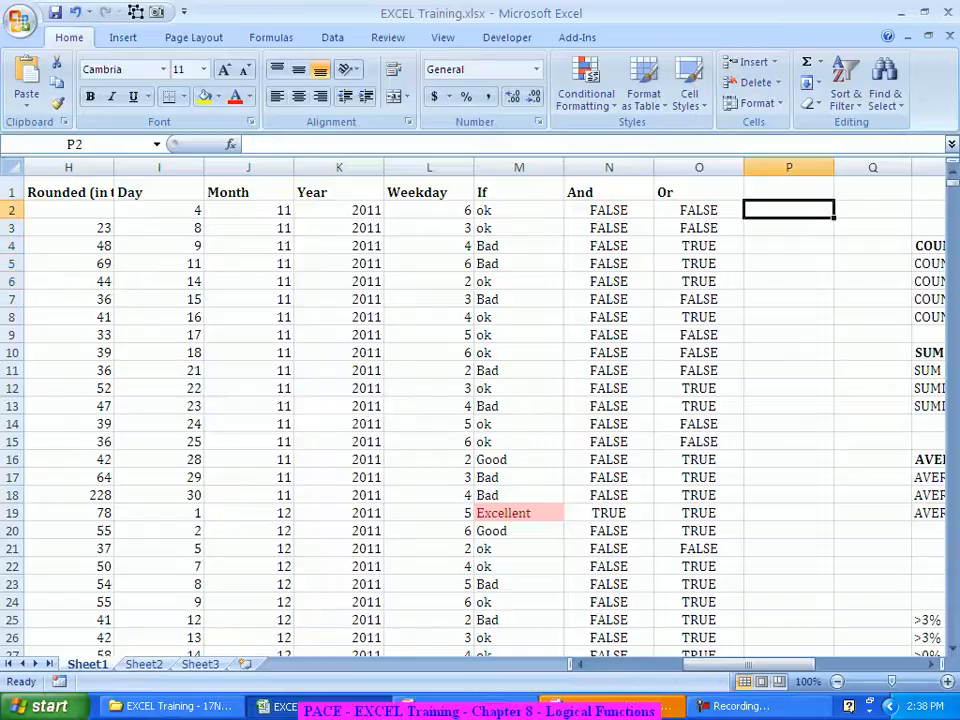
pyautogui.write('=if')
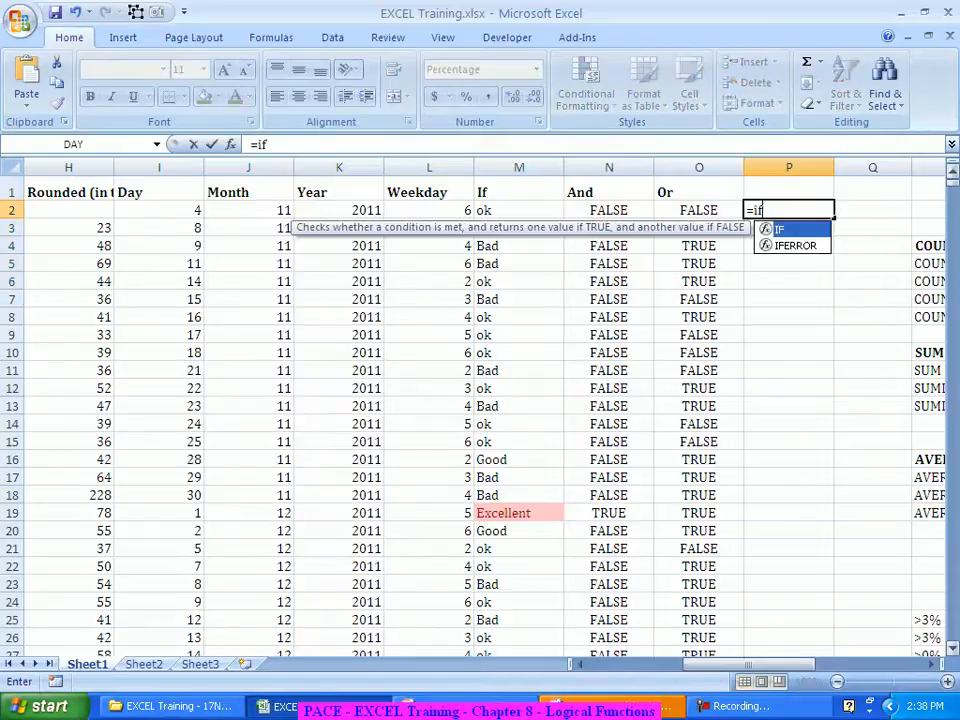
pyautogui.press('Tab')
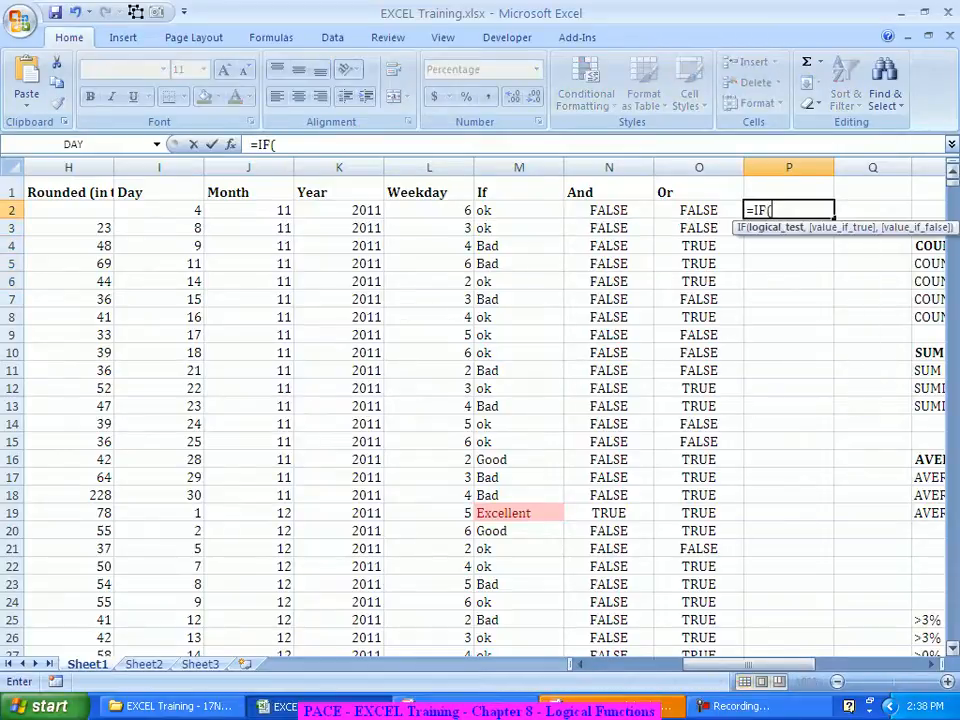
pyautogui.hotkey('ctrl', 'a')
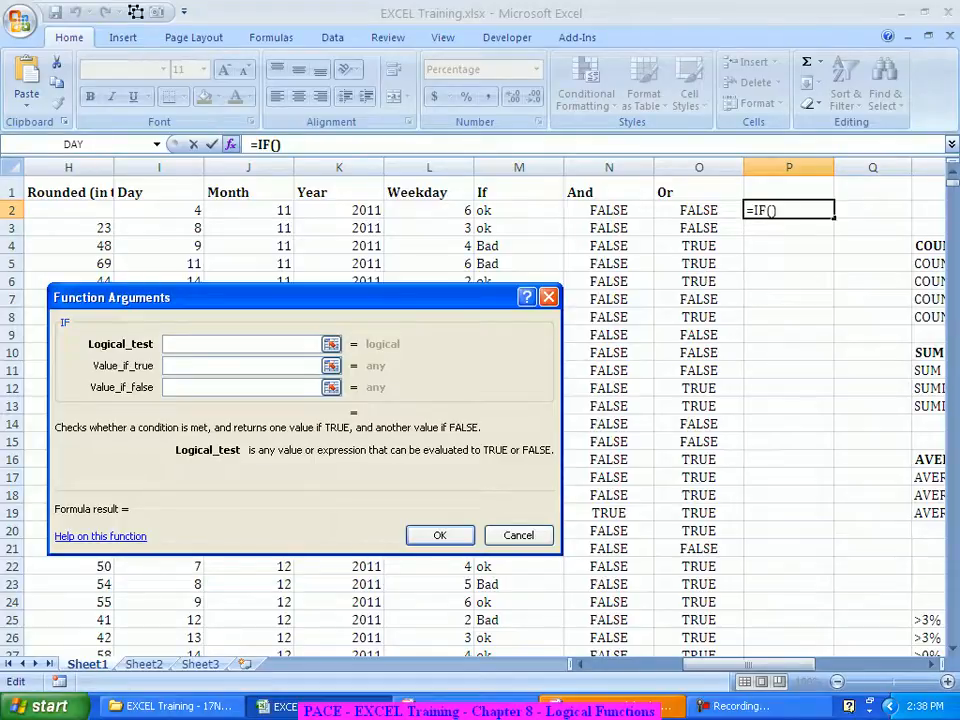
pyautogui.click(609, 210)
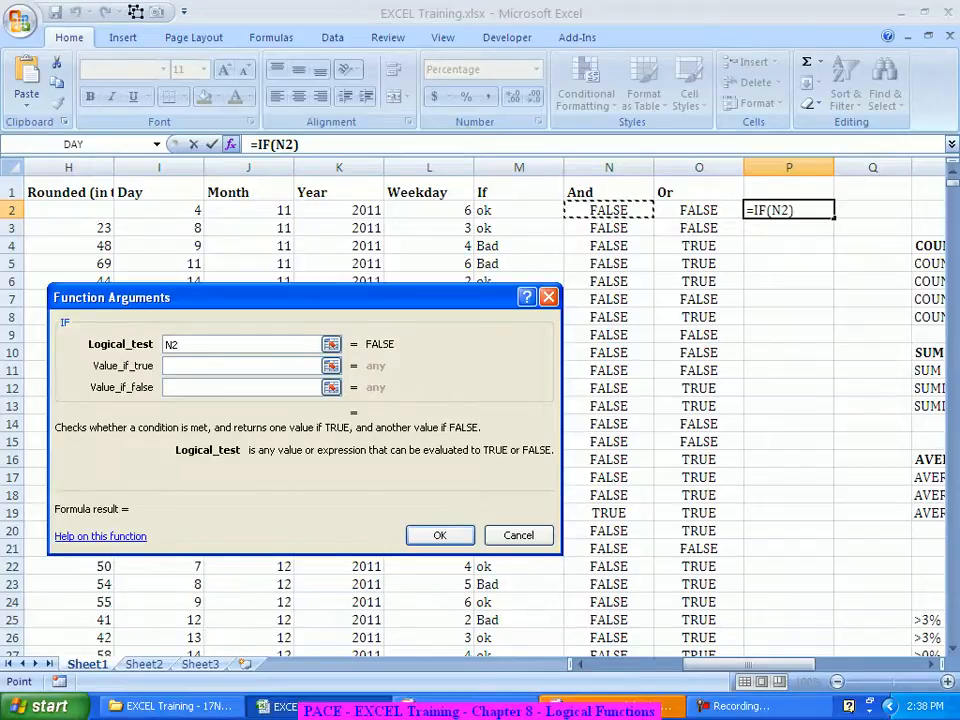
pyautogui.click(242, 366)
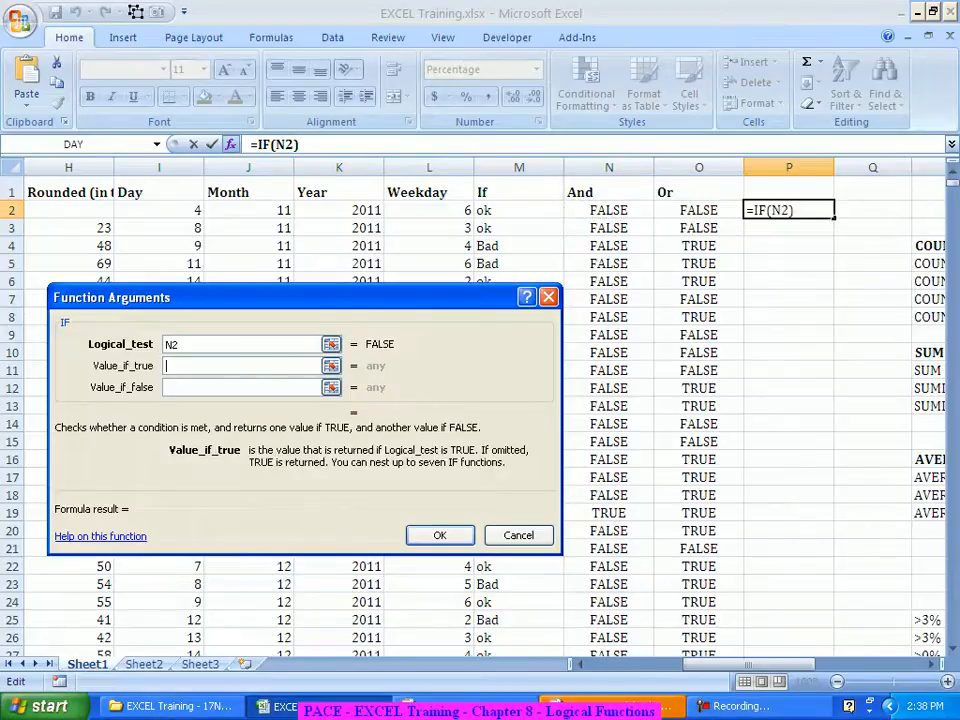
pyautogui.write('Ex')
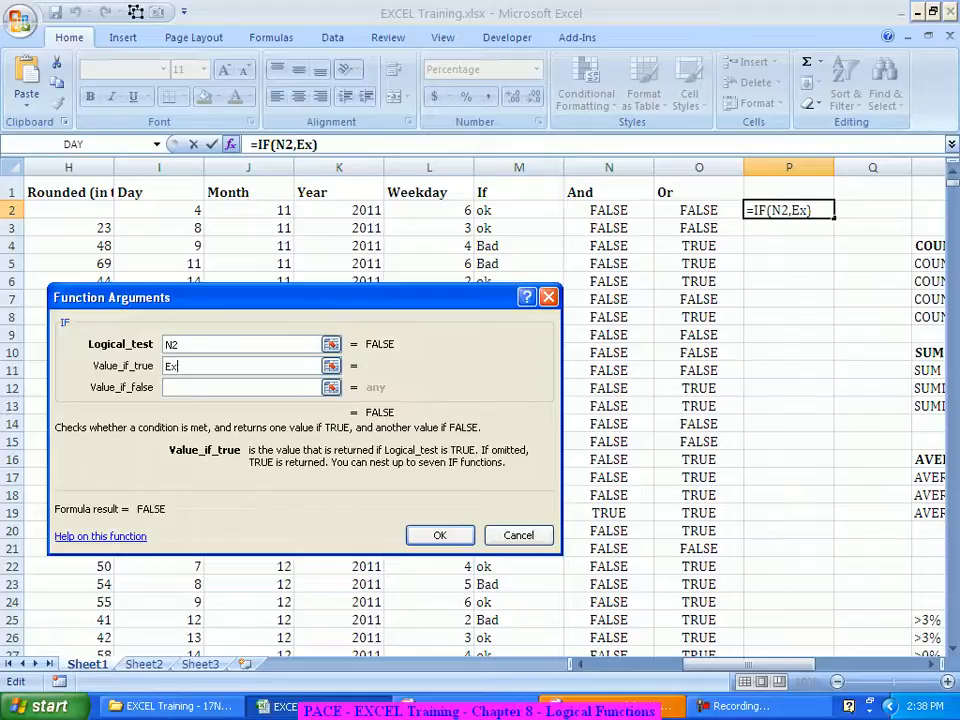
pyautogui.write('traordinary')
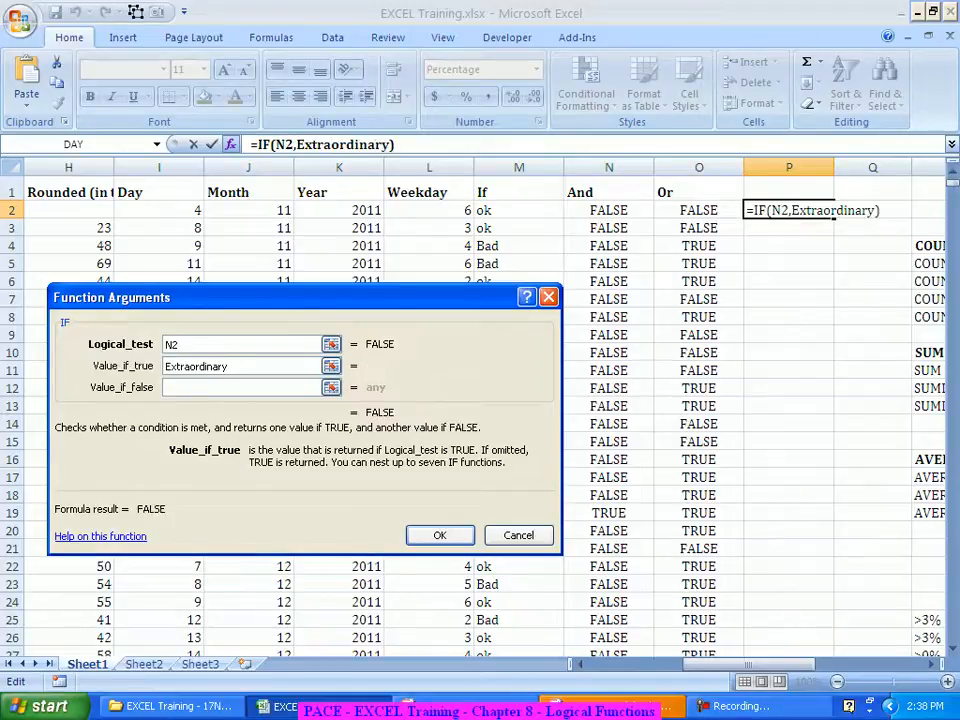
pyautogui.press('Tab')
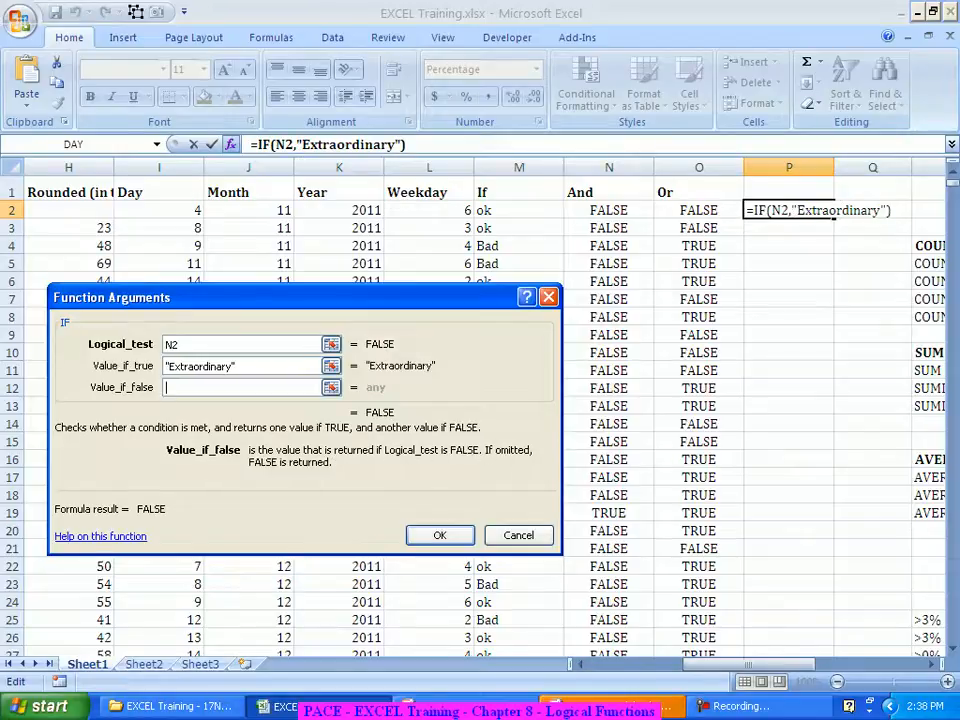
pyautogui.write('Normal')
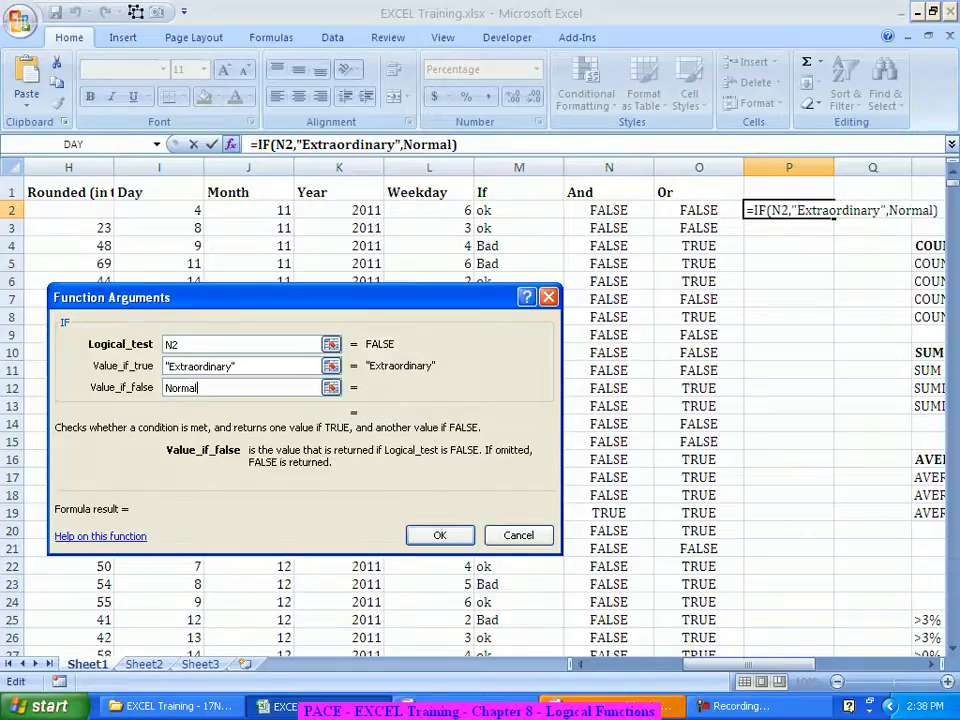
pyautogui.press('Tab')
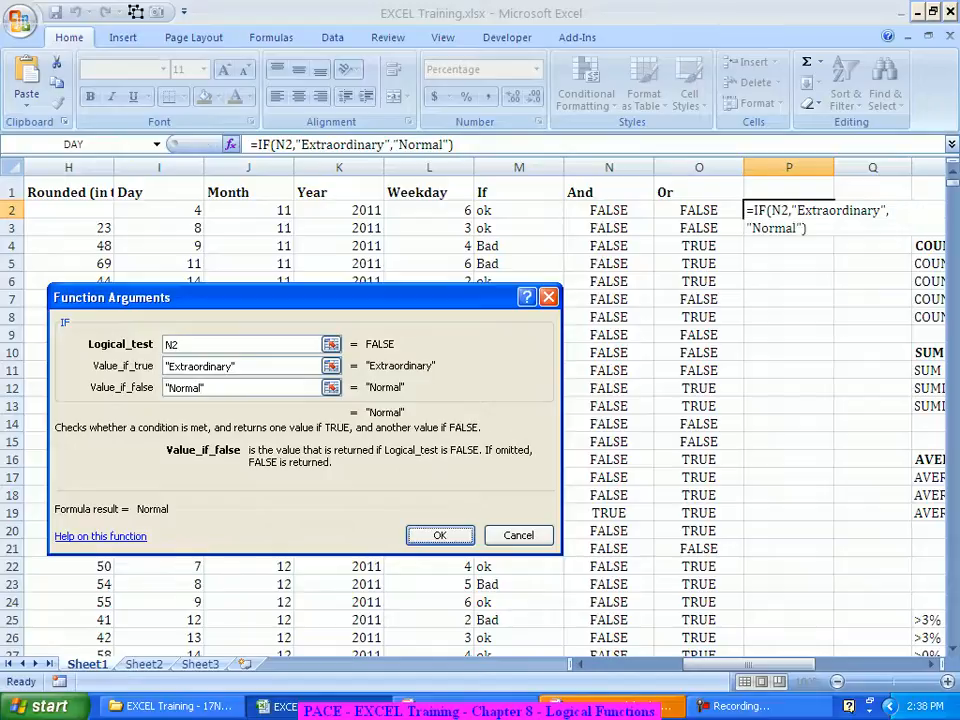
pyautogui.press('Return')
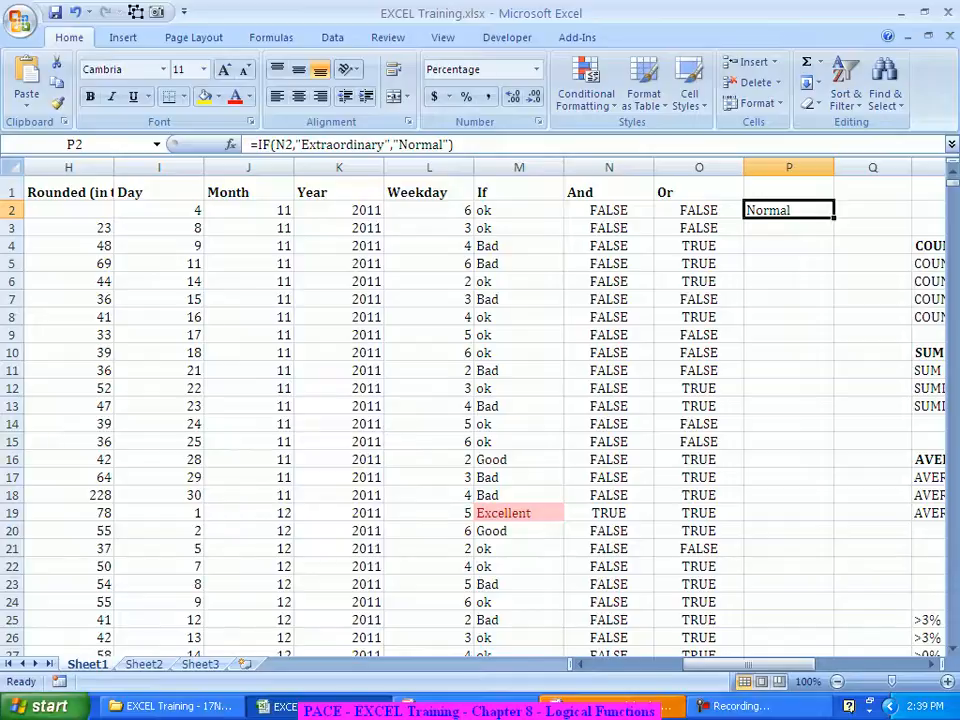
pyautogui.doubleClick(834, 218)
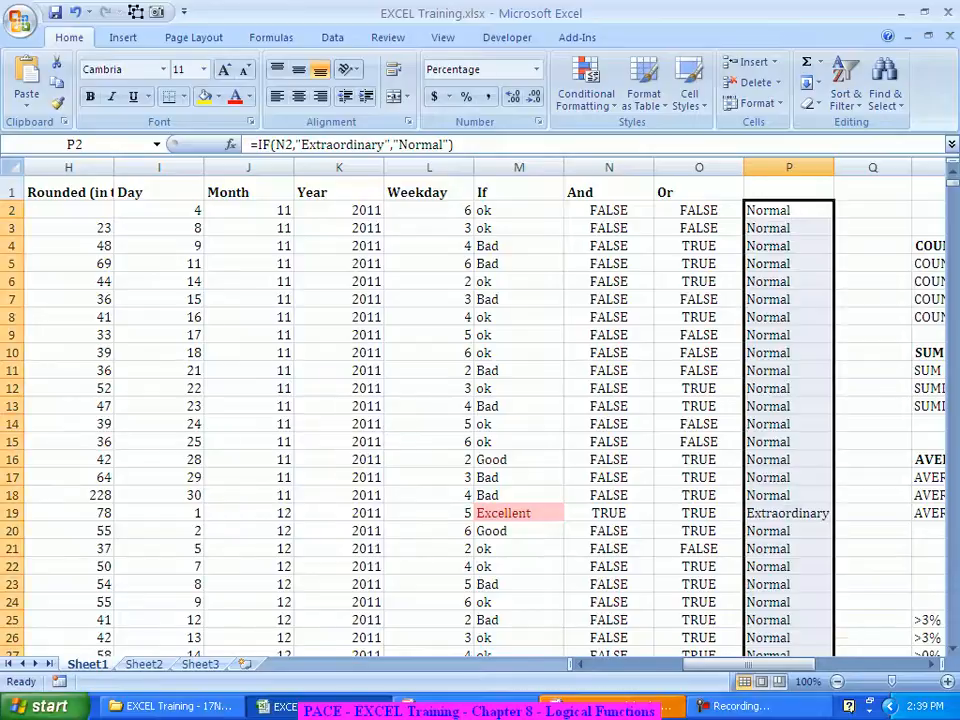
pyautogui.click(788, 513)
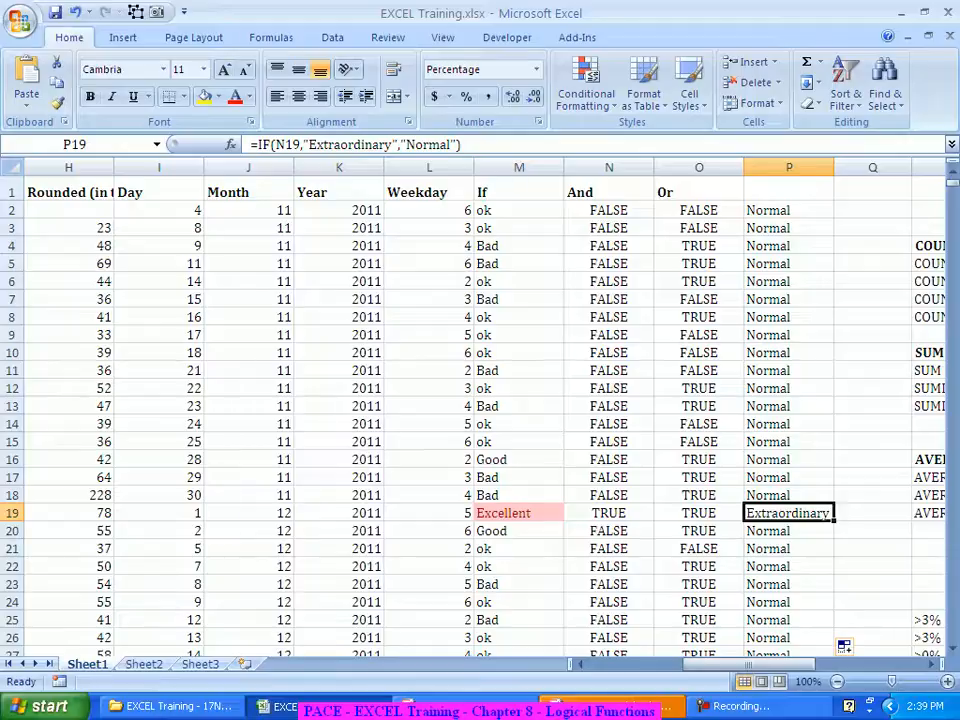
pyautogui.scroll(-9, 843, 647)
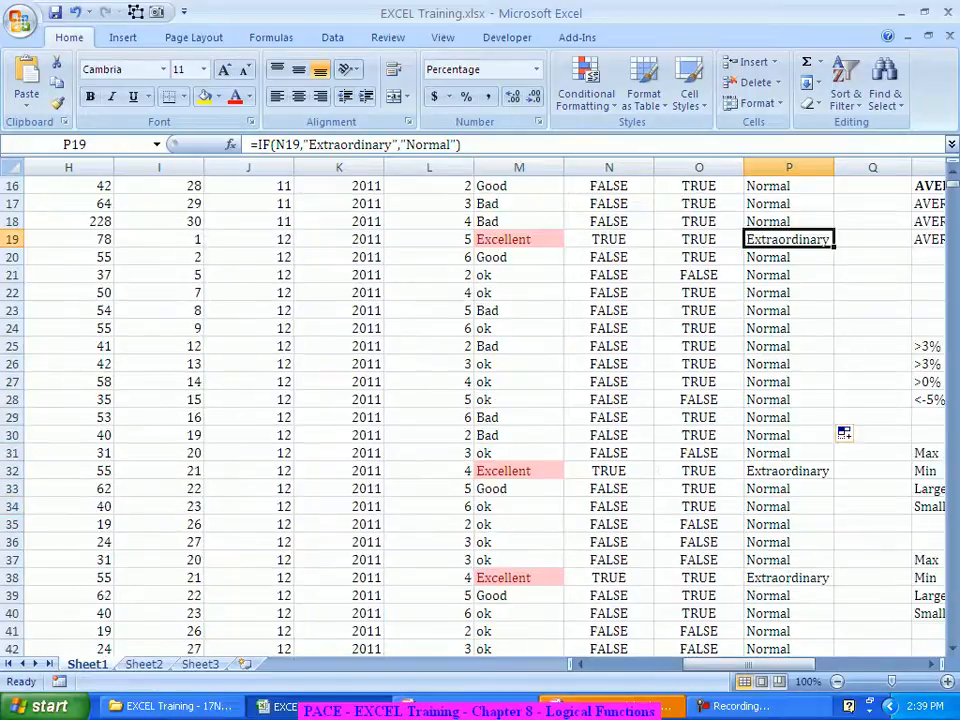
pyautogui.scroll(-1, 844, 593)
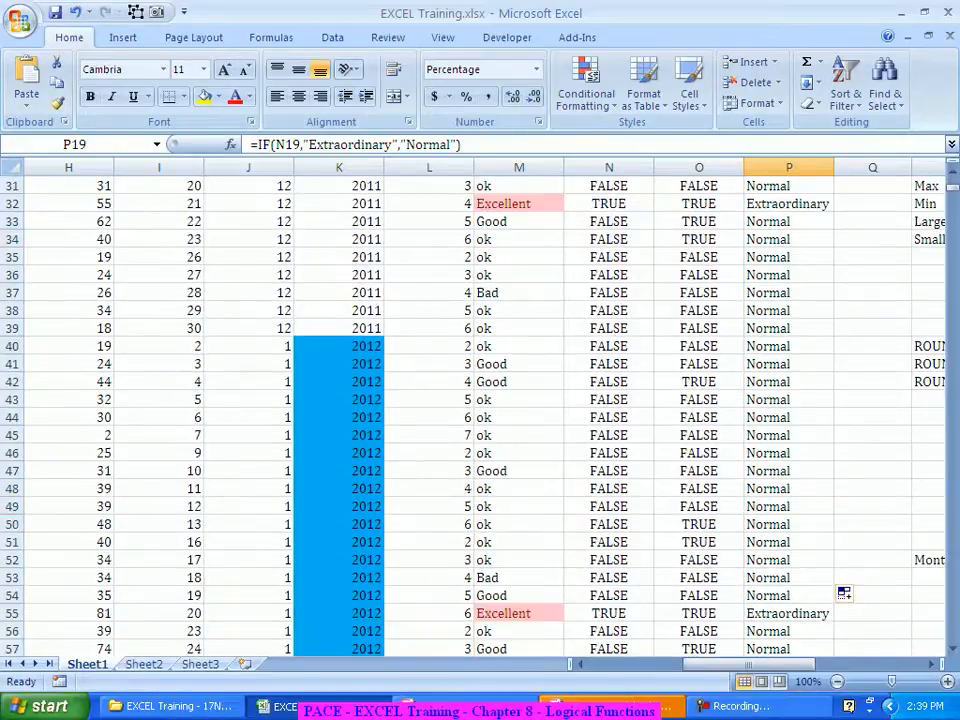
pyautogui.scroll(10, 844, 593)
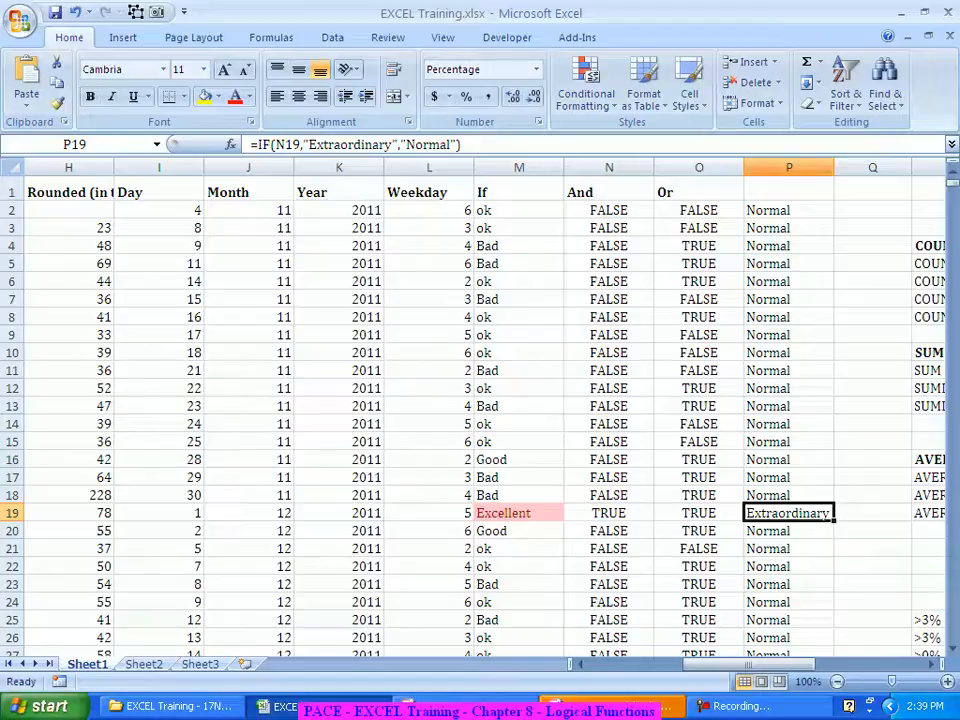
pyautogui.click(789, 210)
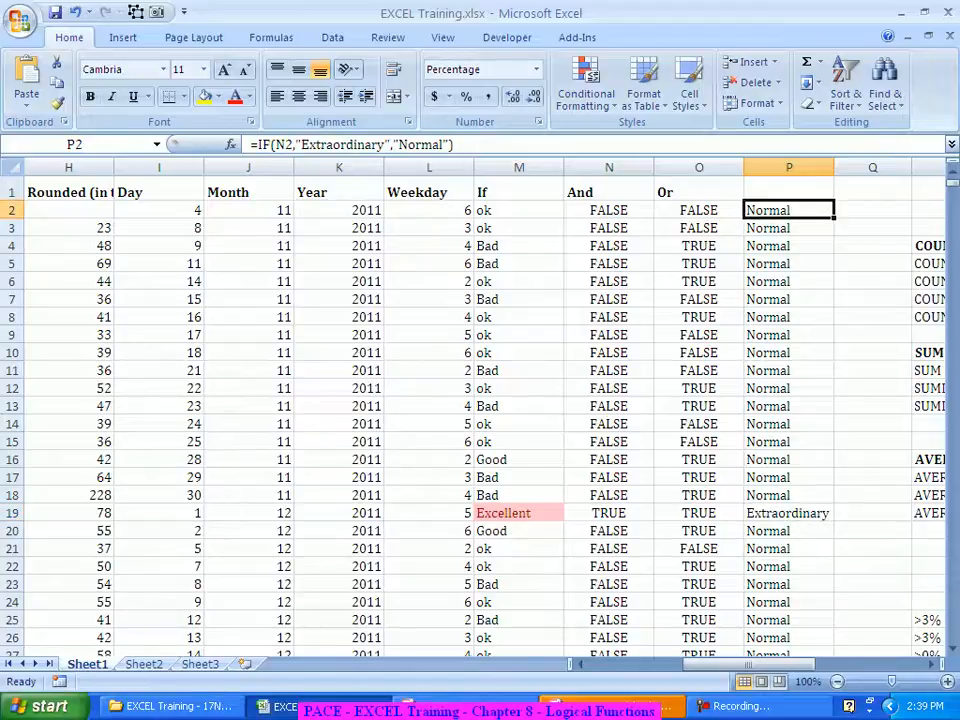
pyautogui.click(609, 210)
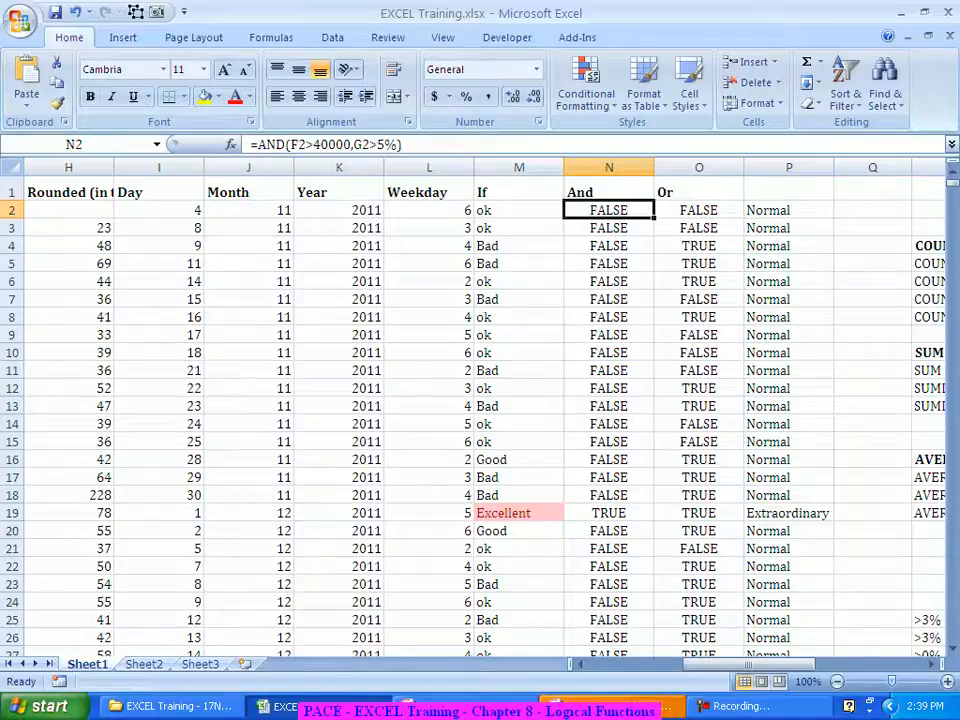
pyautogui.click(698, 210)
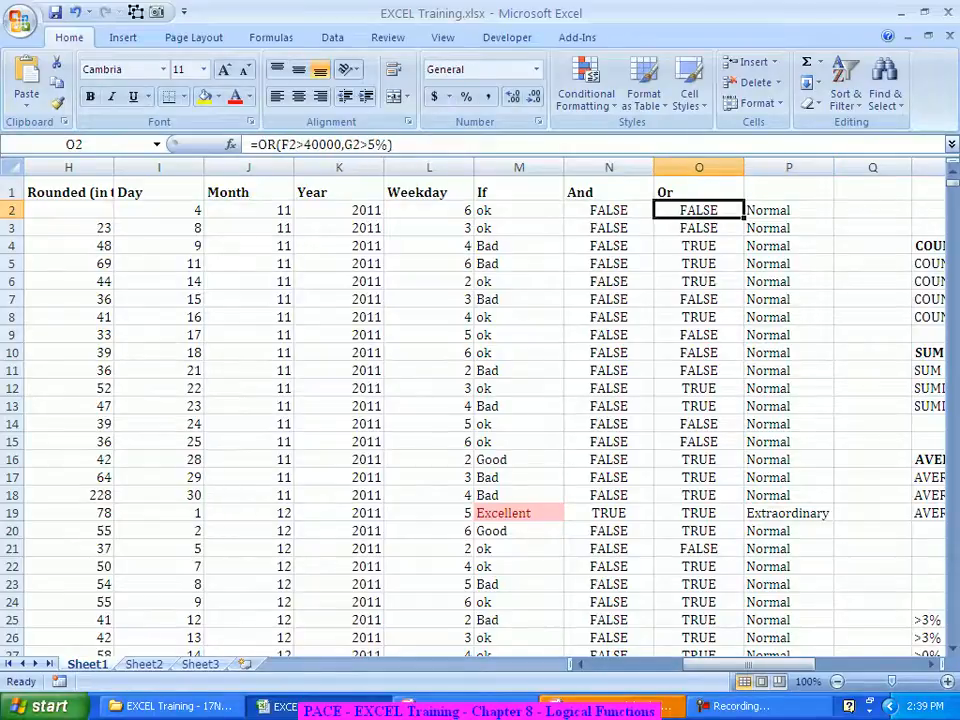
pyautogui.click(789, 210)
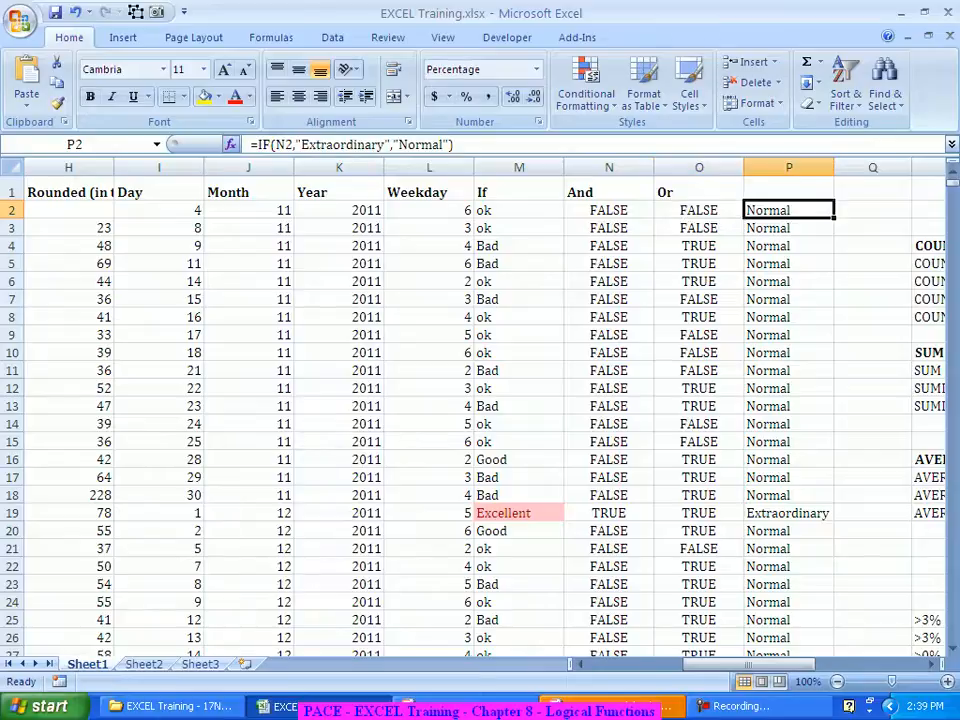
# Step: Change P2's IF test from the And result N2 to the Or result O2
pyautogui.click(230, 144)
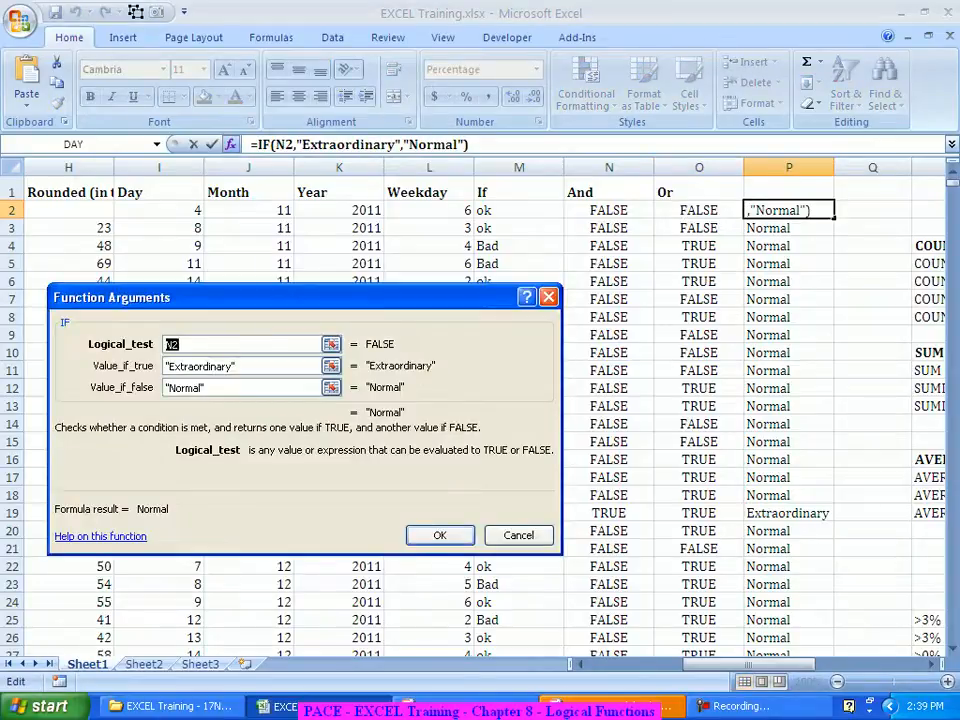
pyautogui.press('Delete')
pyautogui.click(699, 210)
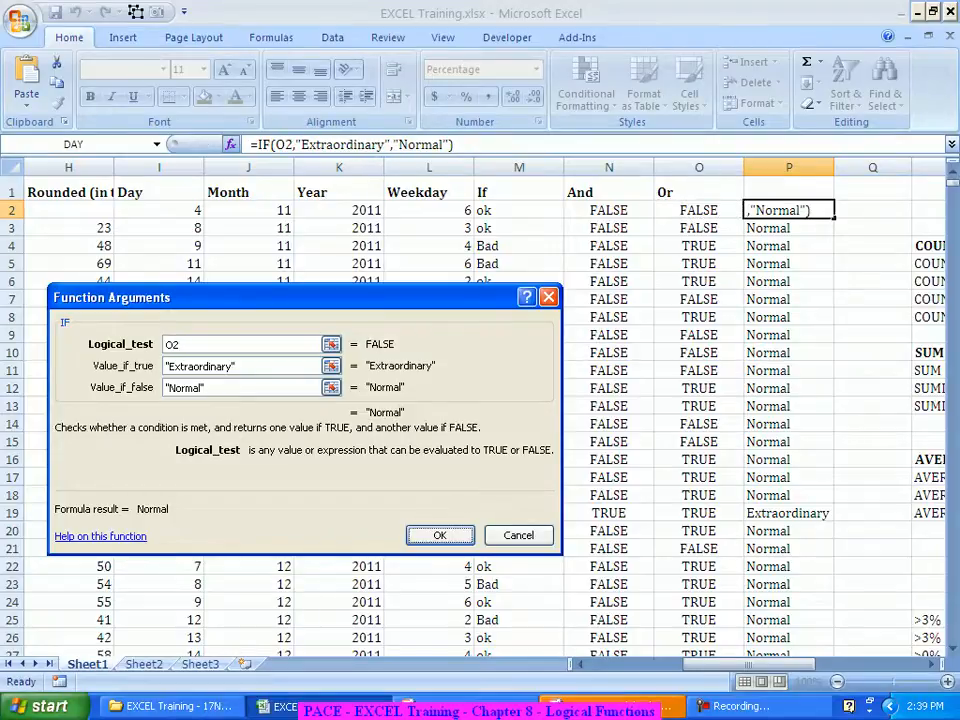
pyautogui.press('Return')
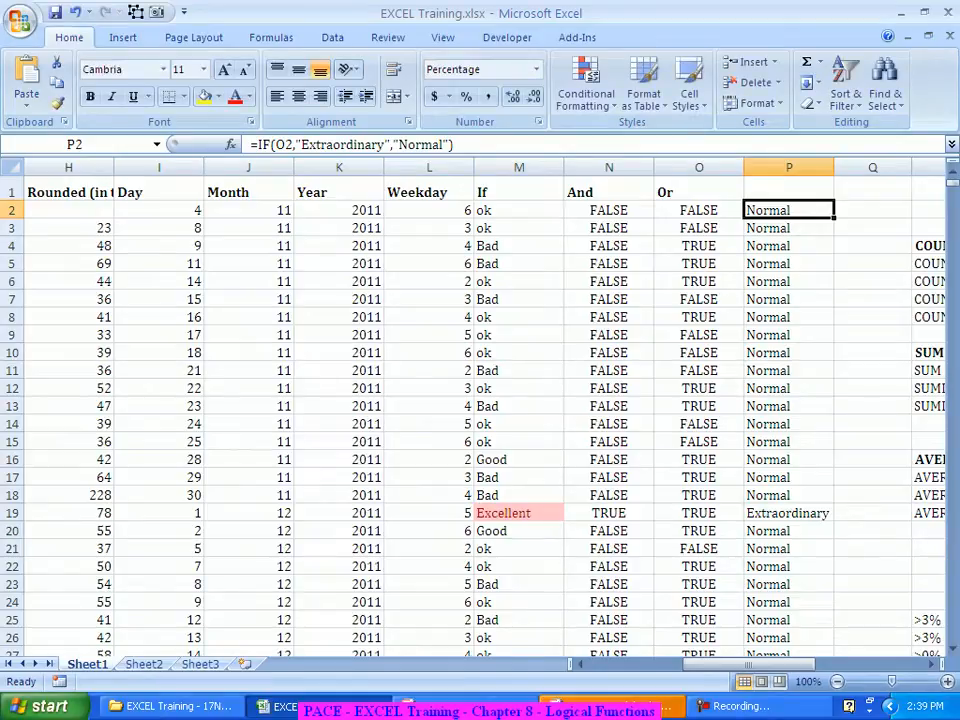
# Step: Fill the edited IF formula down column P, check it in P15, and select column P
pyautogui.doubleClick(834, 218)
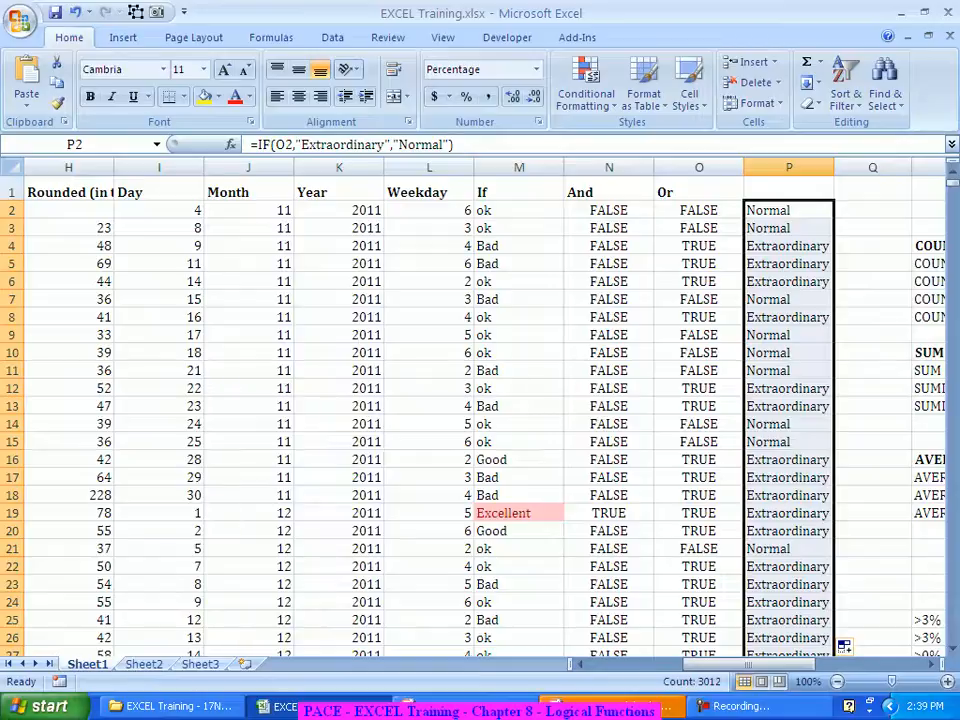
pyautogui.scroll(-5, 480, 420)
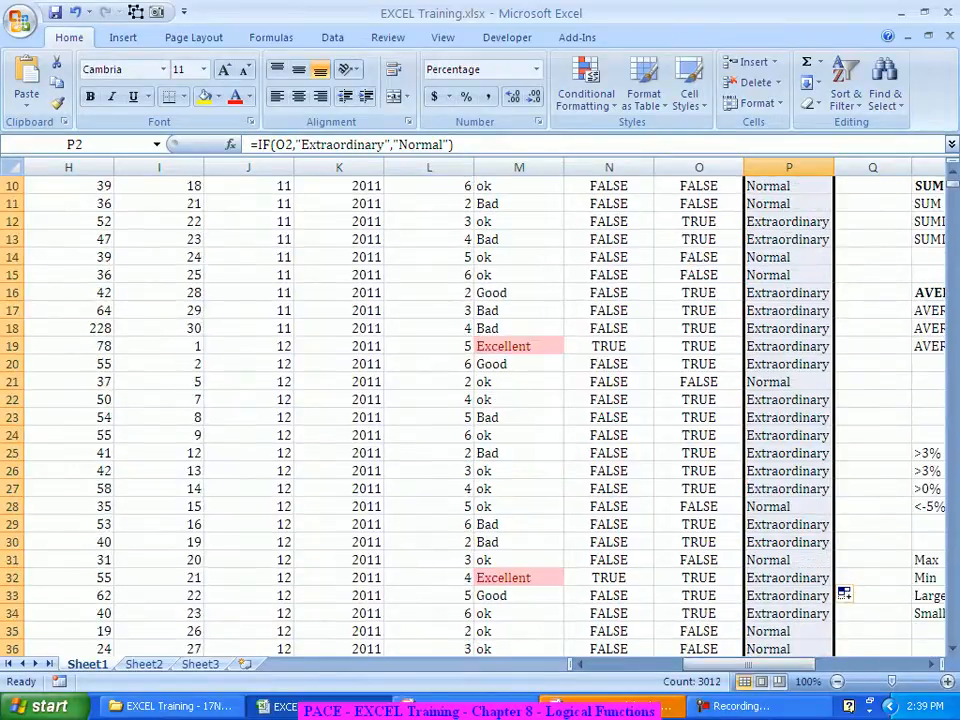
pyautogui.scroll(-8, 480, 420)
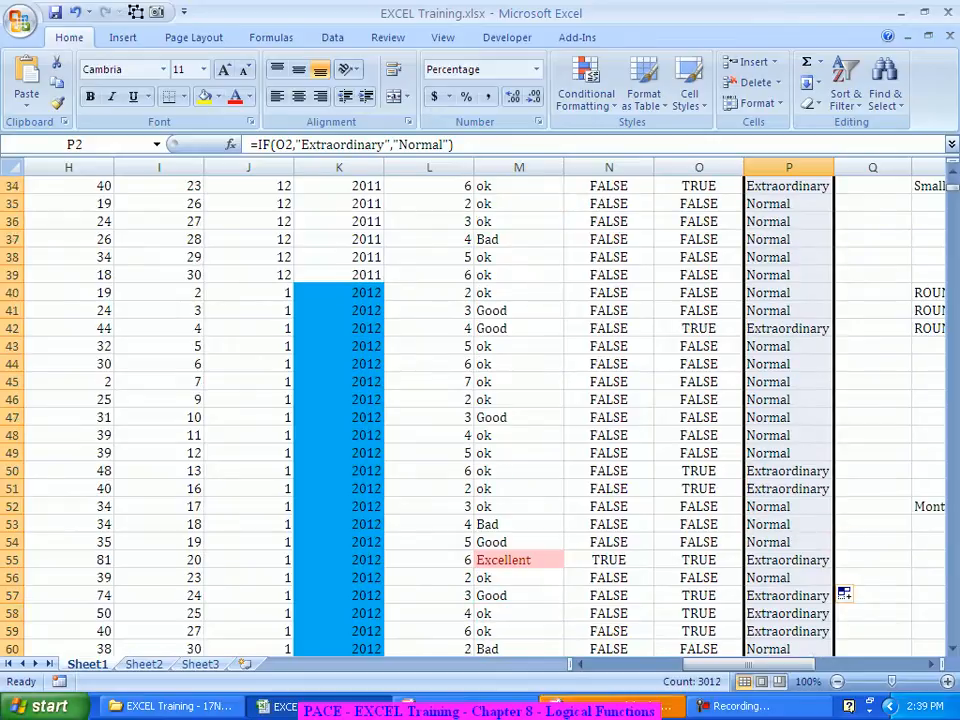
pyautogui.scroll(13, 480, 420)
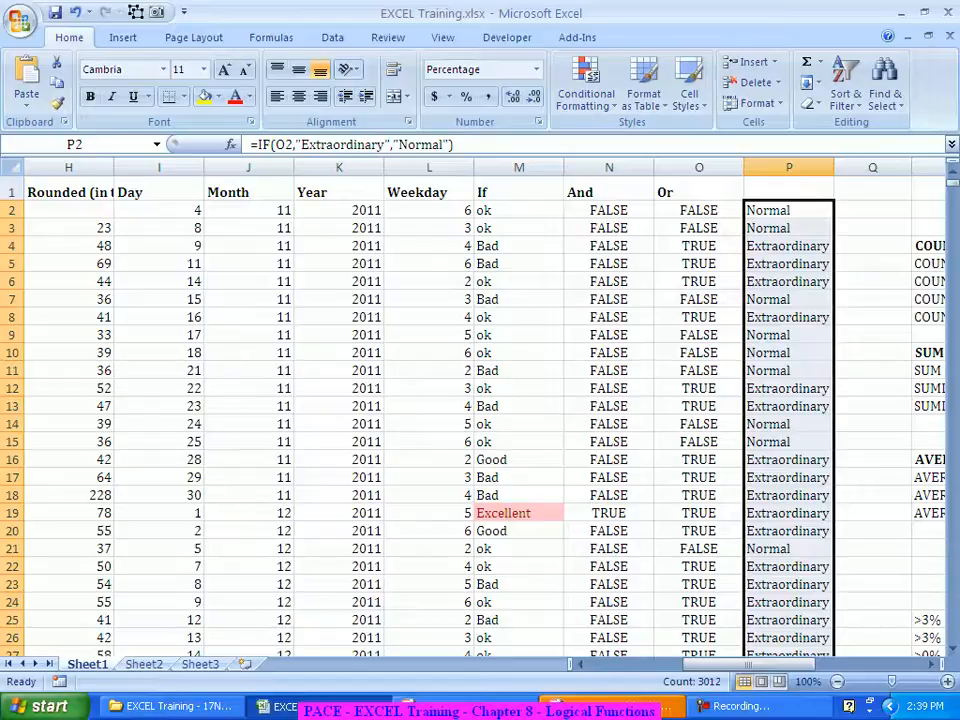
pyautogui.click(788, 442)
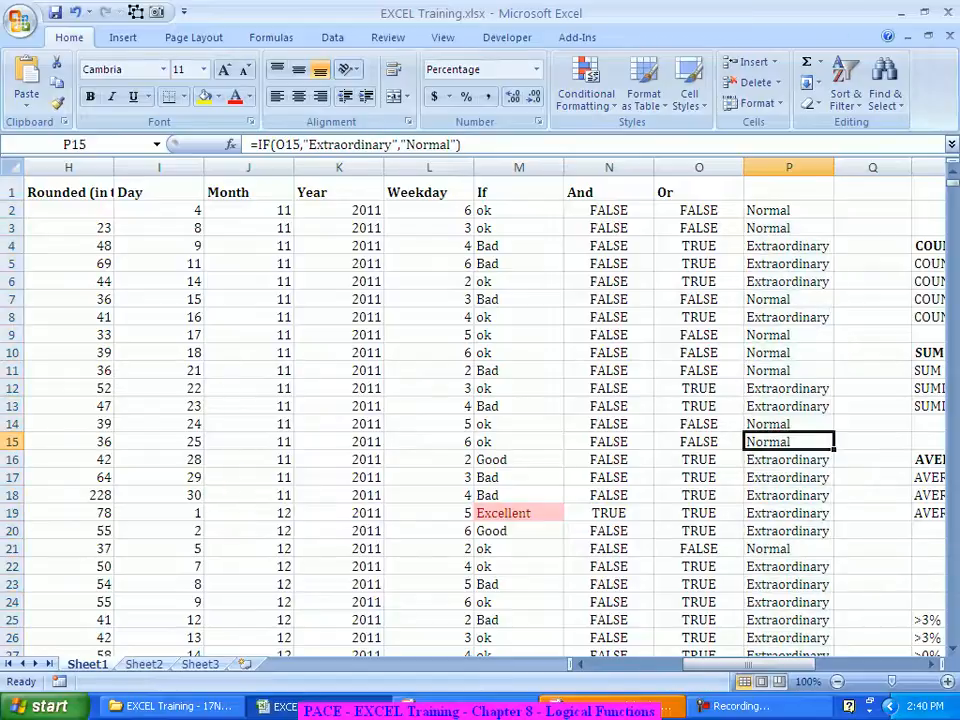
pyautogui.click(789, 168)
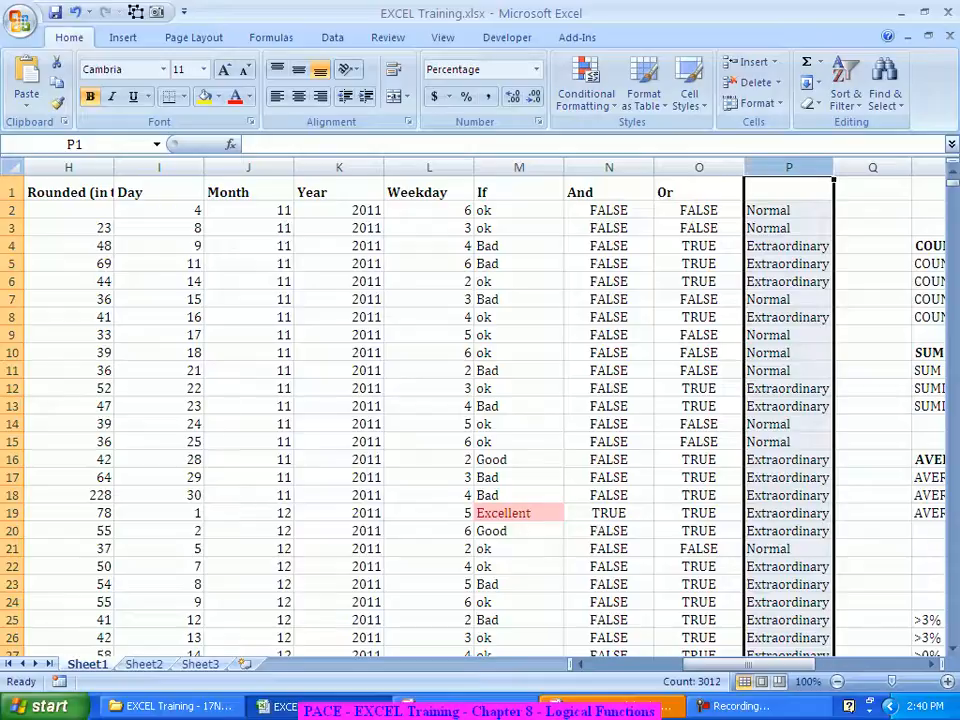
pyautogui.click(699, 168)
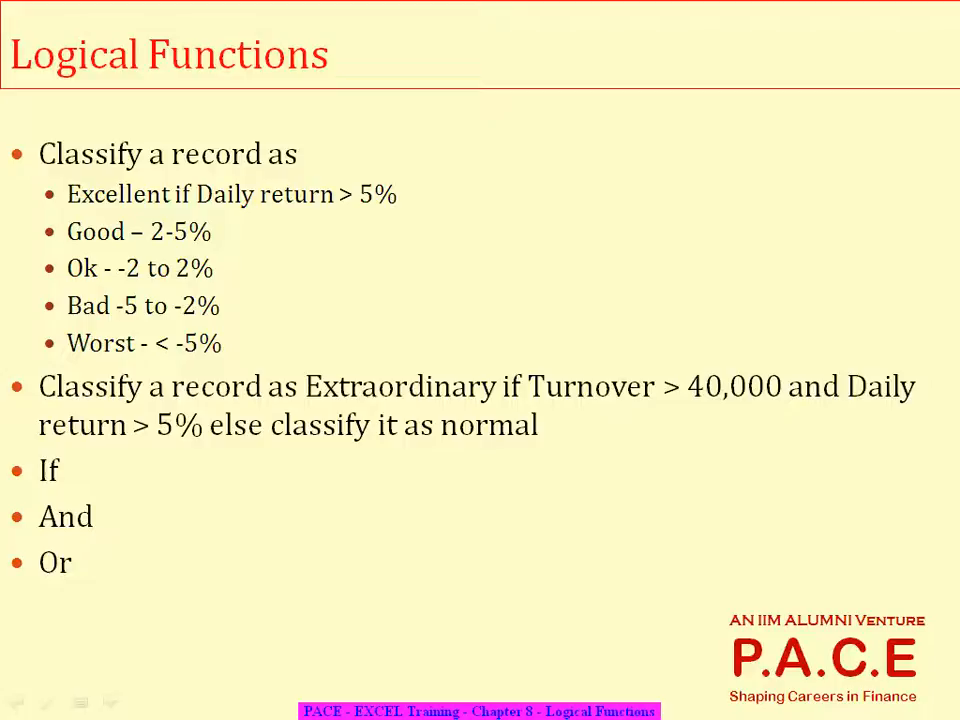
pyautogui.hotkey('alt', 'Tab')
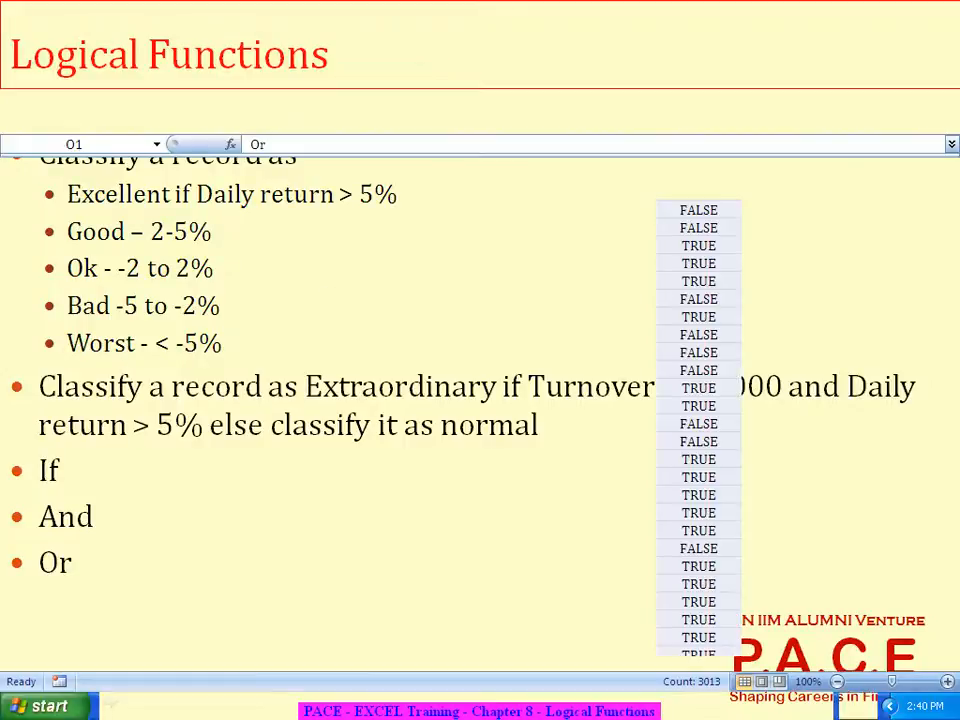
pyautogui.press('Return')
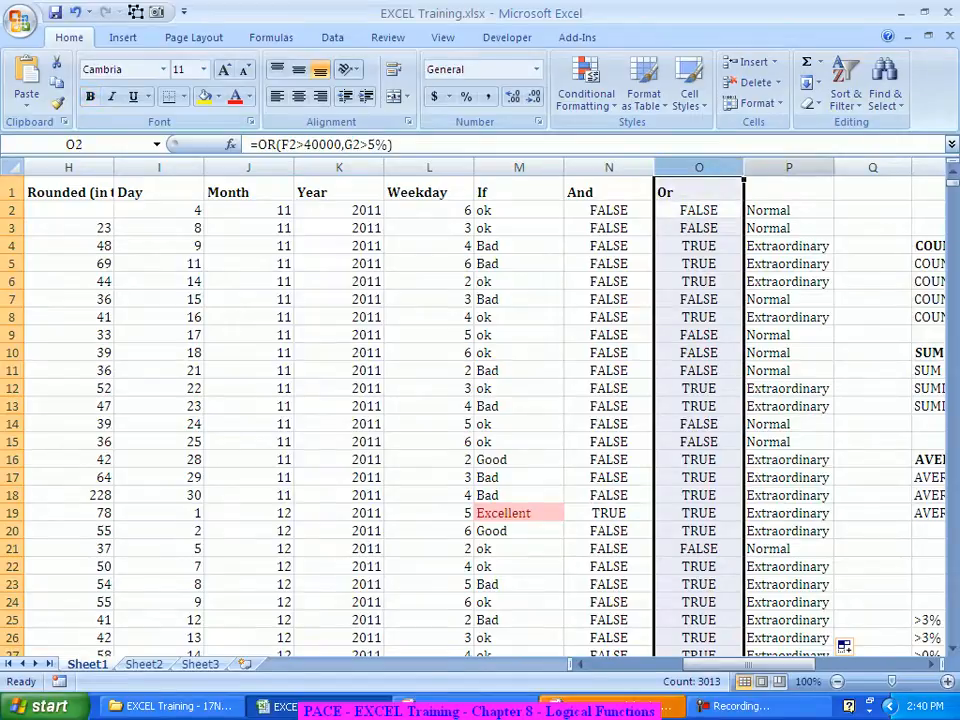
pyautogui.click(789, 167)
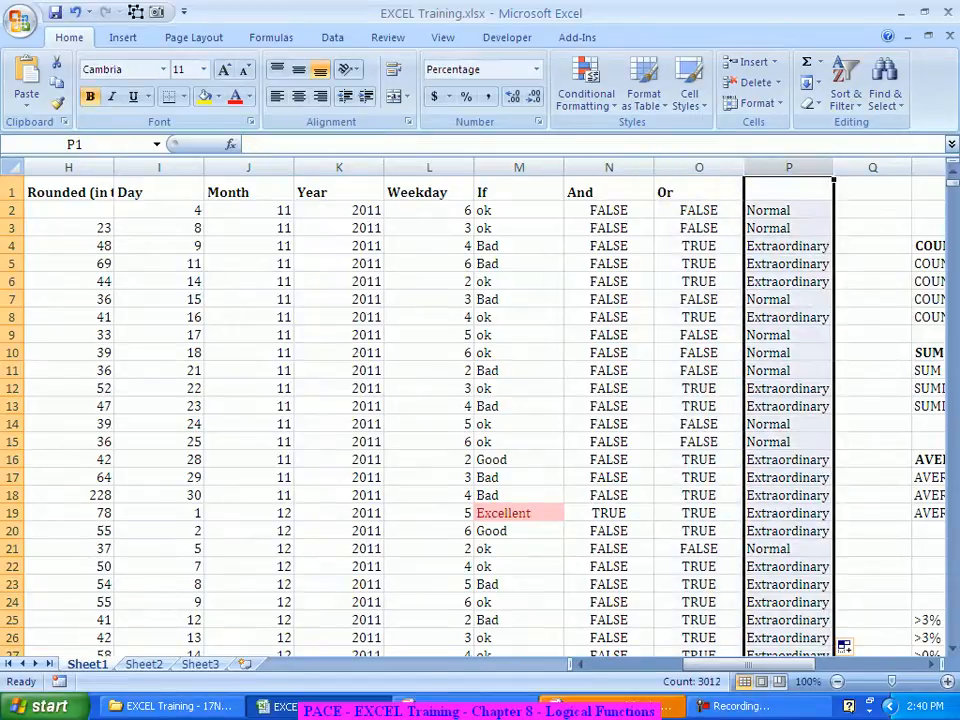
pyautogui.click(699, 167)
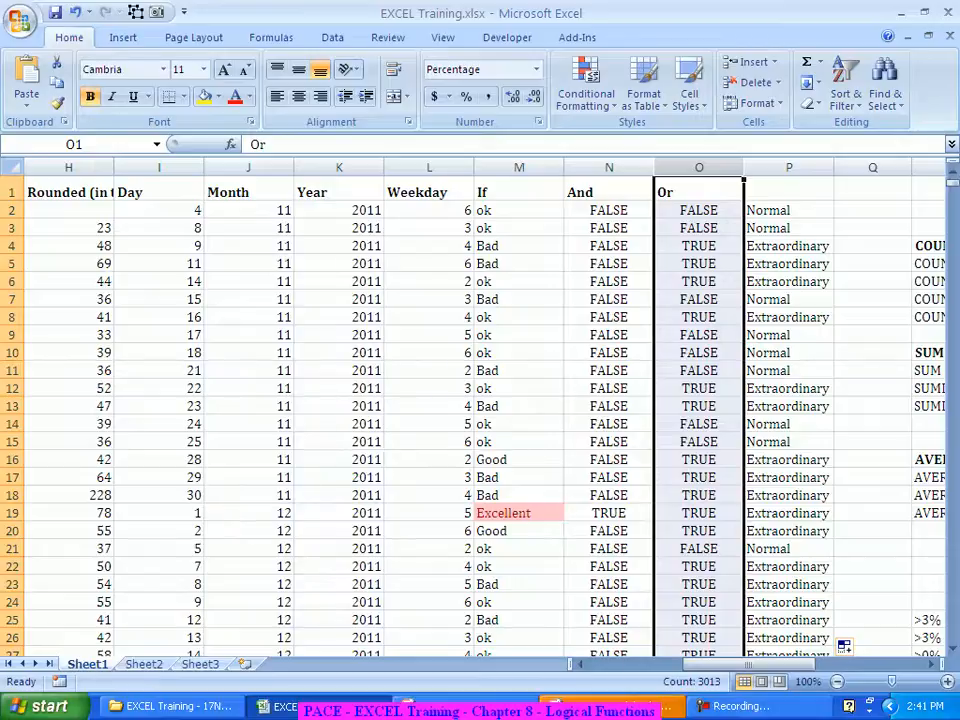
pyautogui.rightClick(706, 167)
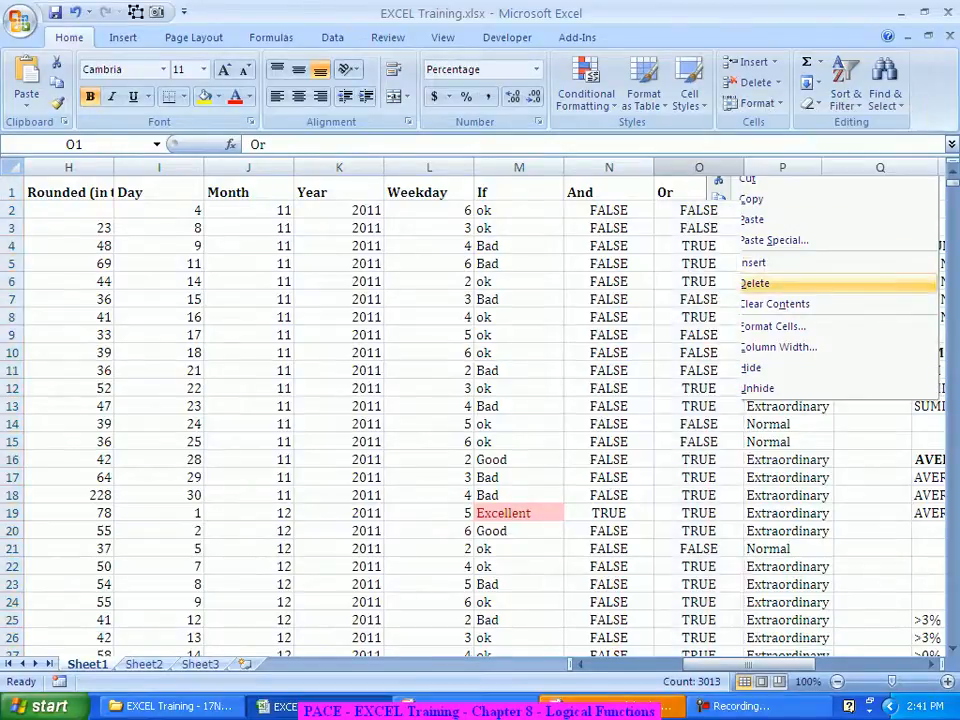
pyautogui.click(754, 283)
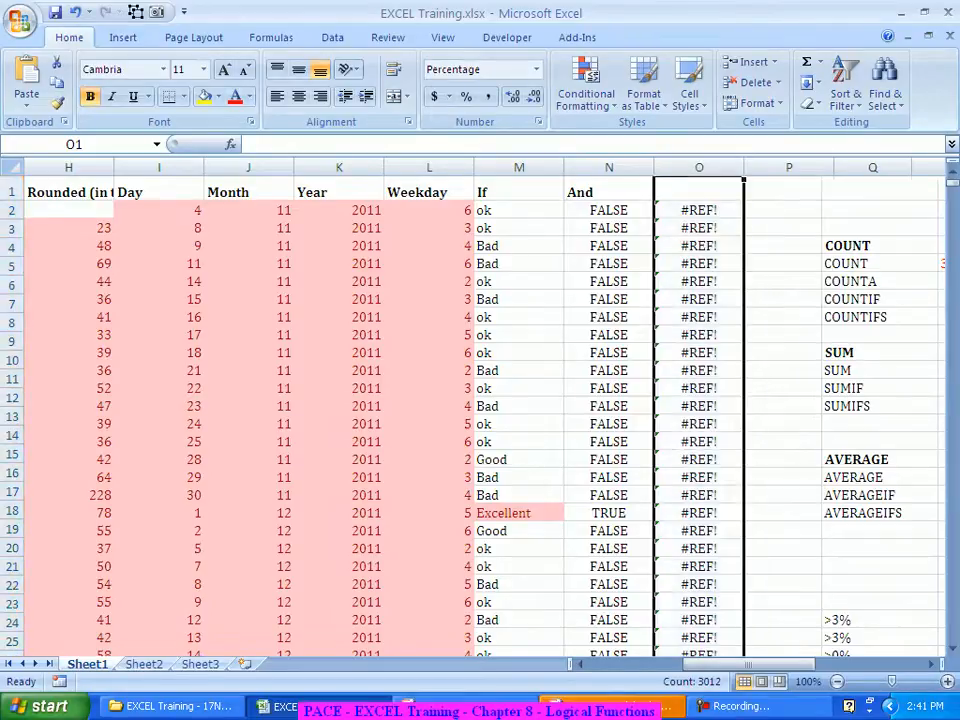
pyautogui.hotkey('ctrl', 'z')
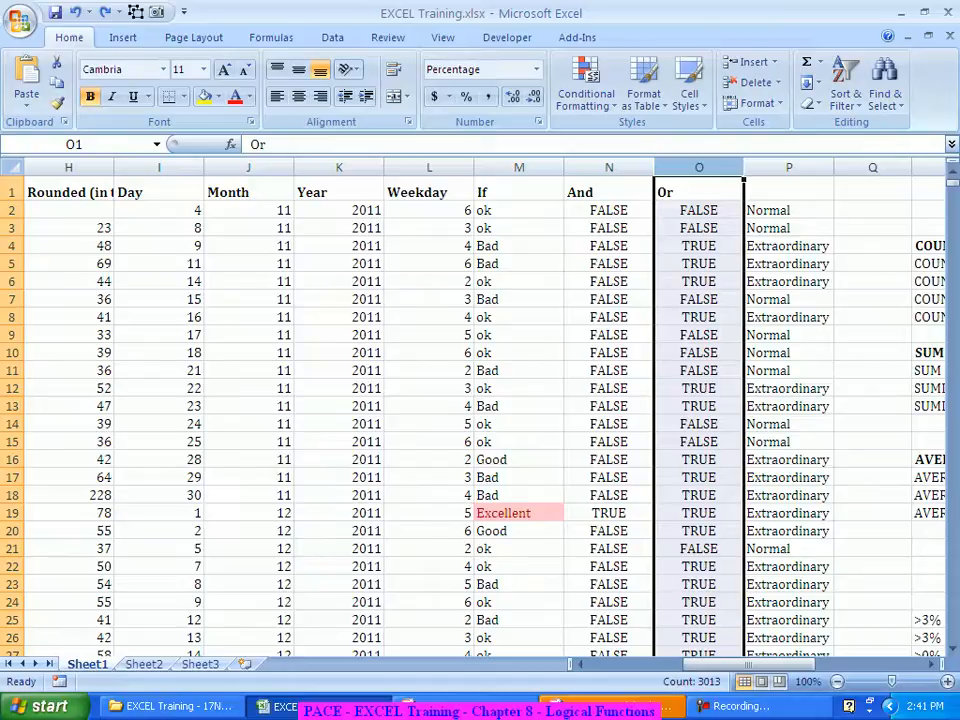
pyautogui.click(789, 210)
pyautogui.click(699, 210)
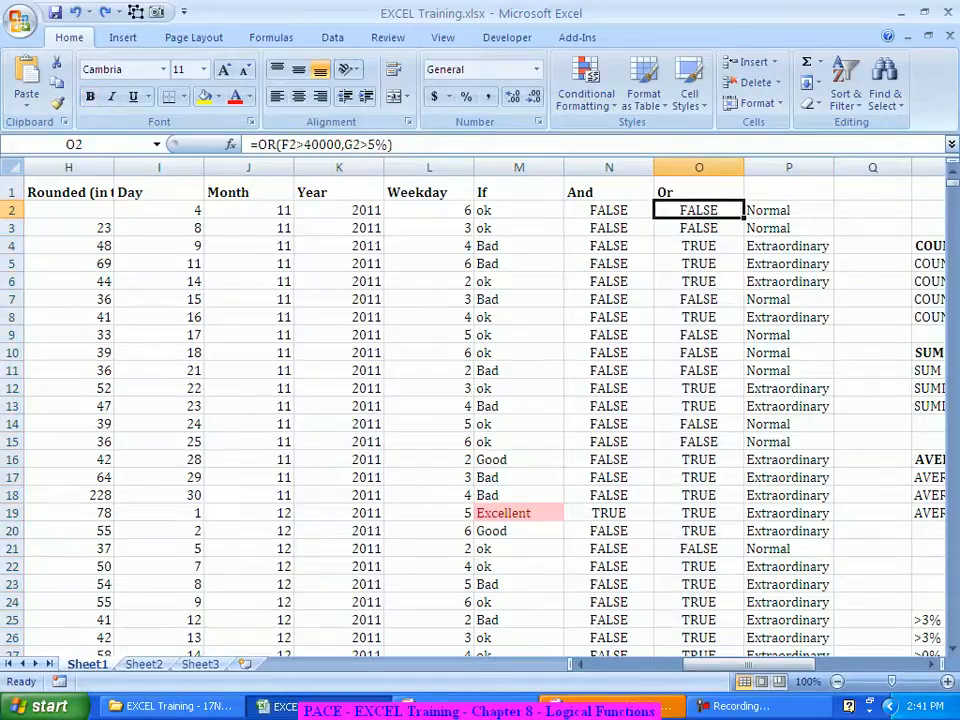
pyautogui.click(789, 210)
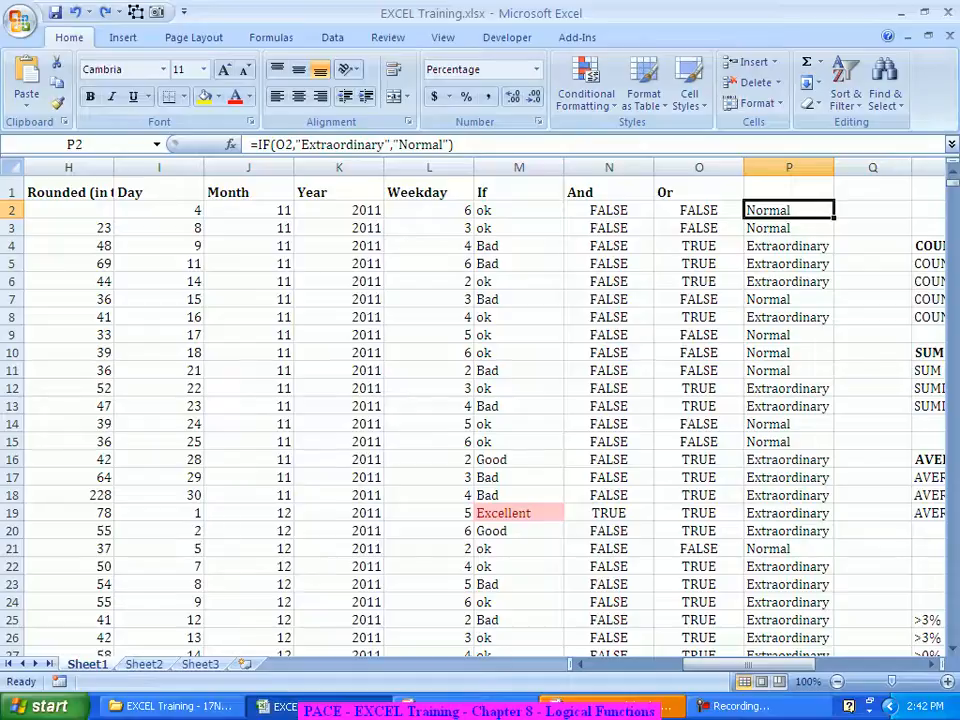
pyautogui.click(698, 210)
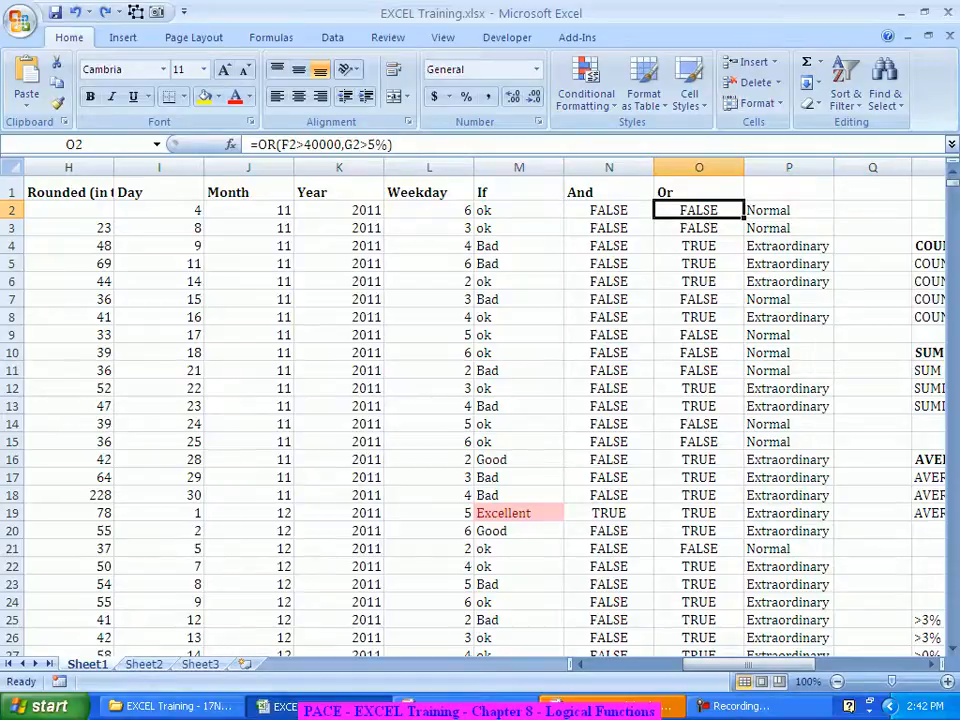
pyautogui.click(789, 210)
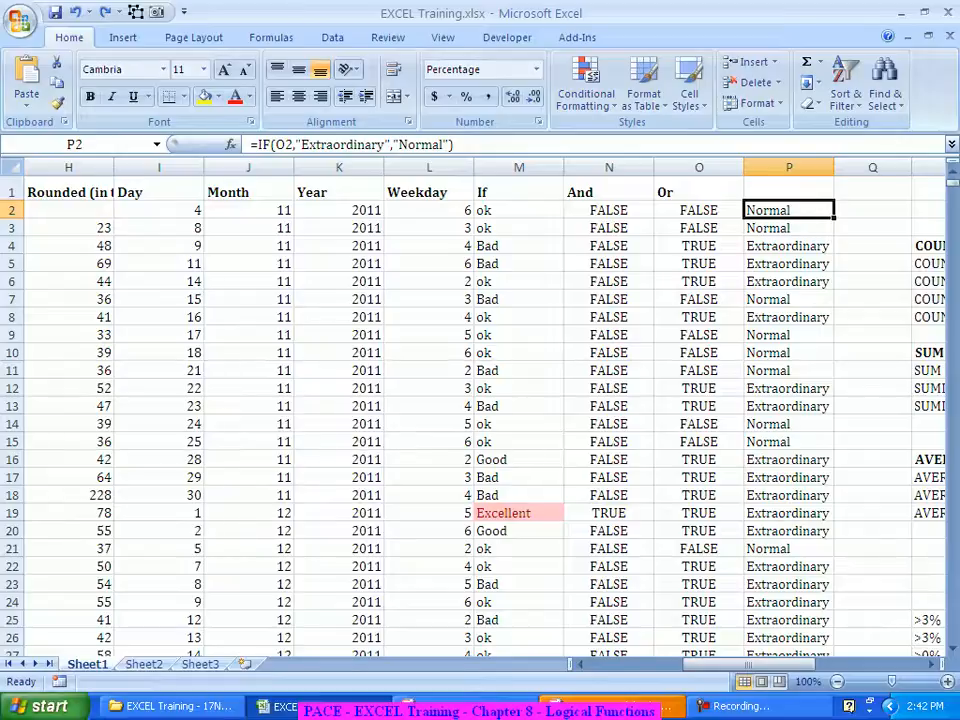
pyautogui.click(699, 210)
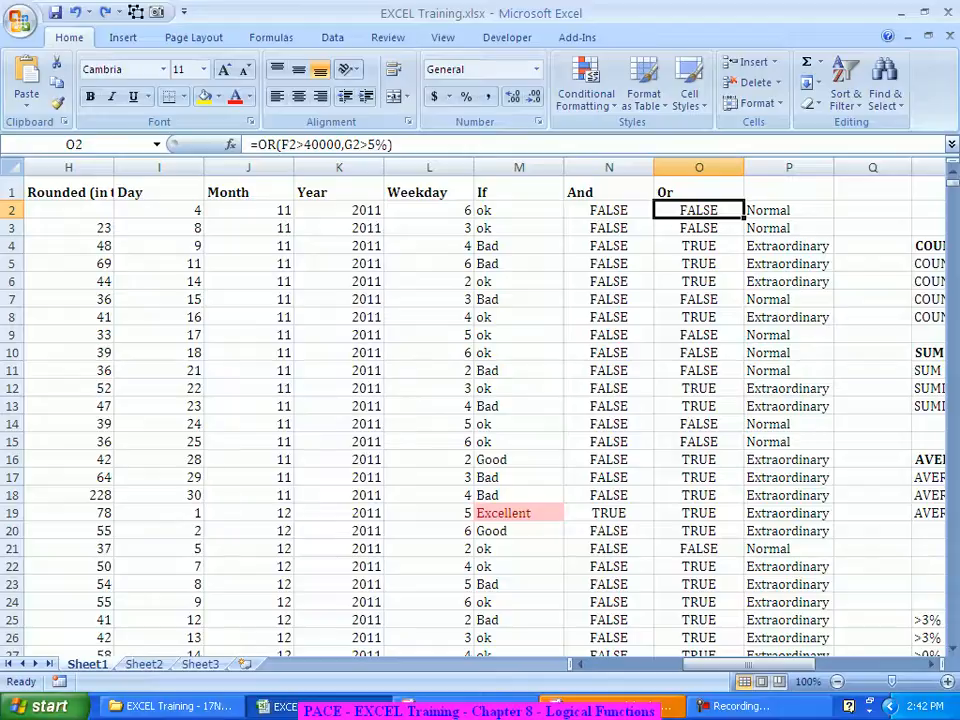
# Step: Copy the OR(F2>40000,G2>5%) expression from O2's formula, leaving O2 unchanged
pyautogui.press('F2')
pyautogui.moveTo(405, 145); pyautogui.dragTo(252, 145)
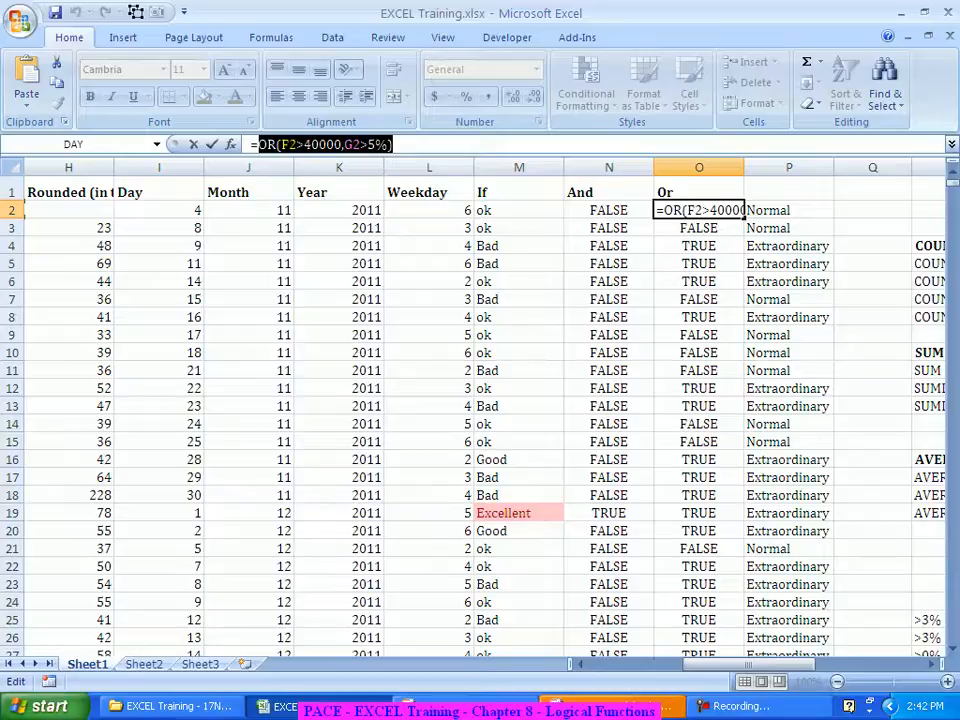
pyautogui.hotkey('ctrl', 'c')
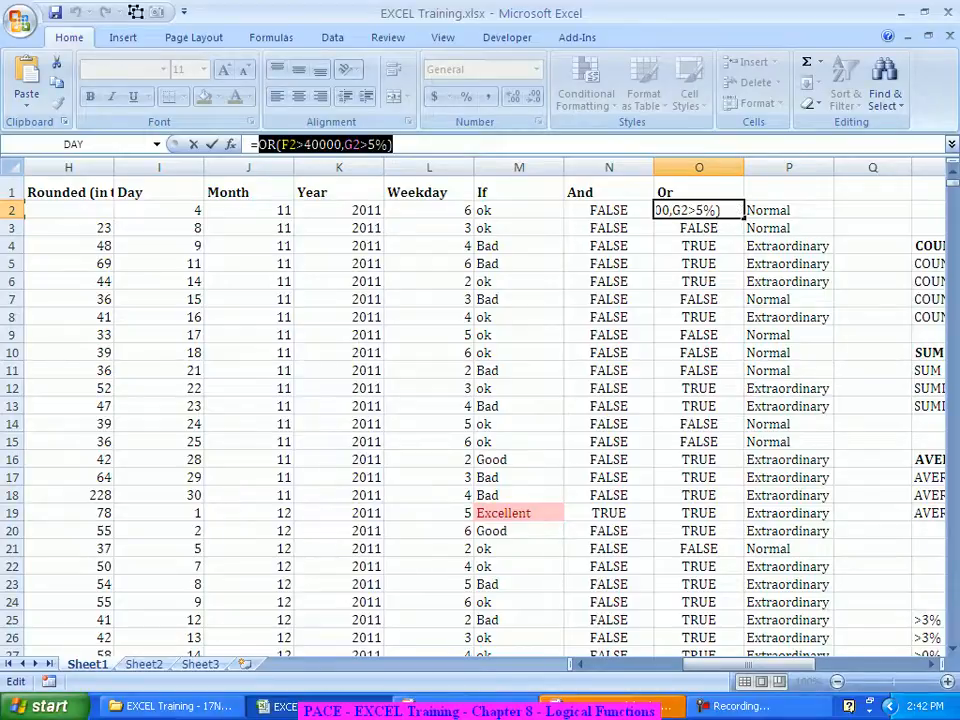
pyautogui.press('Escape')
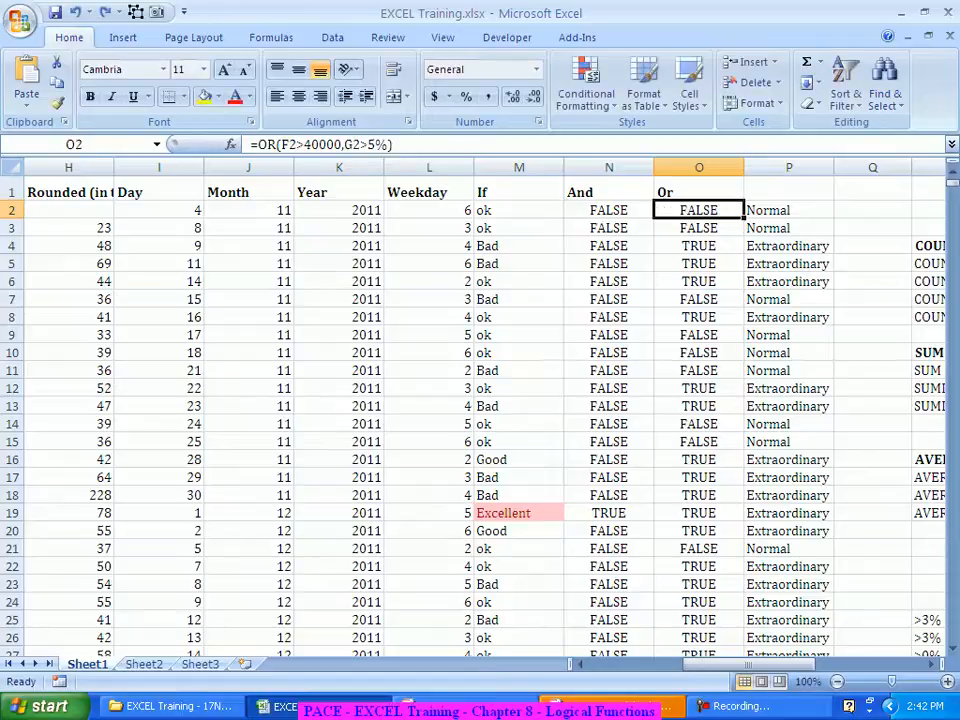
# Step: Replace O2 in P2's IF with the copied OR test and fill it down column P
pyautogui.click(789, 210)
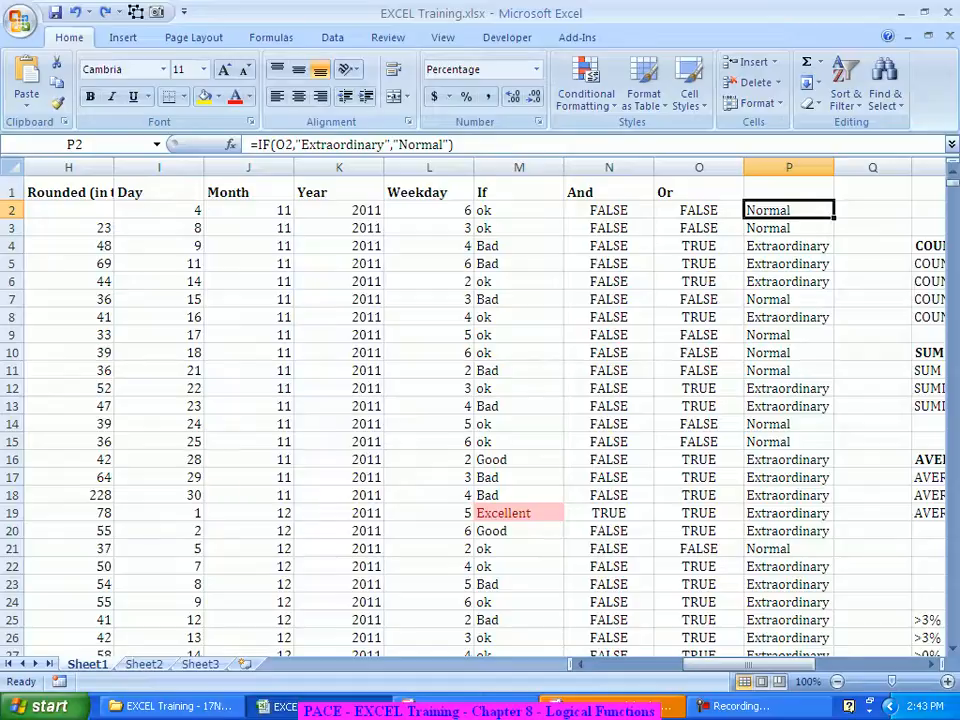
pyautogui.doubleClick(283, 145)
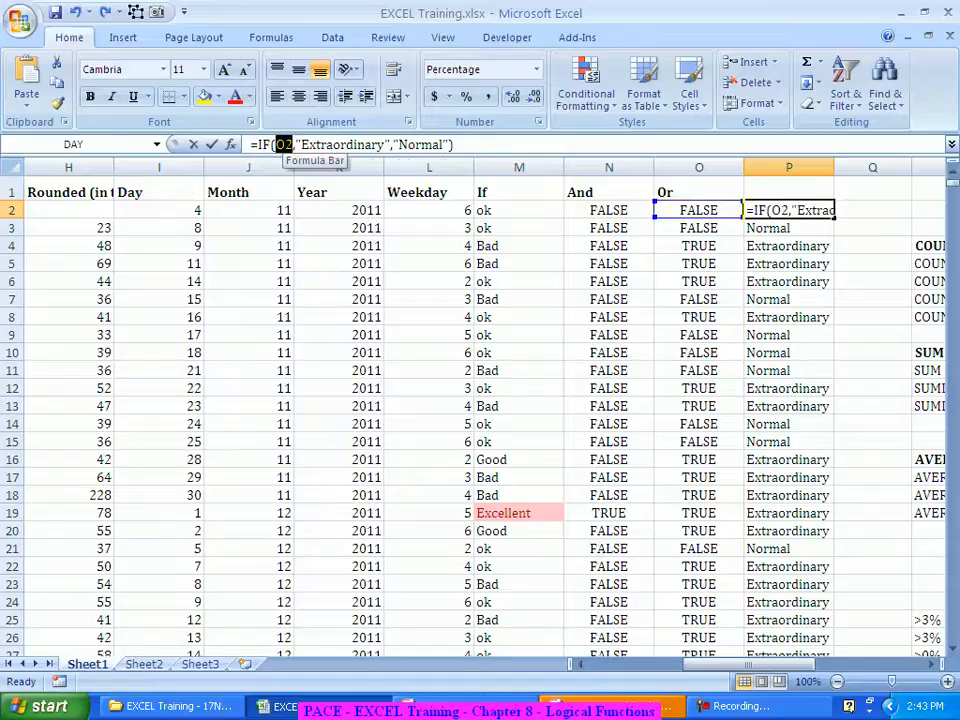
pyautogui.hotkey('ctrl', 'v')
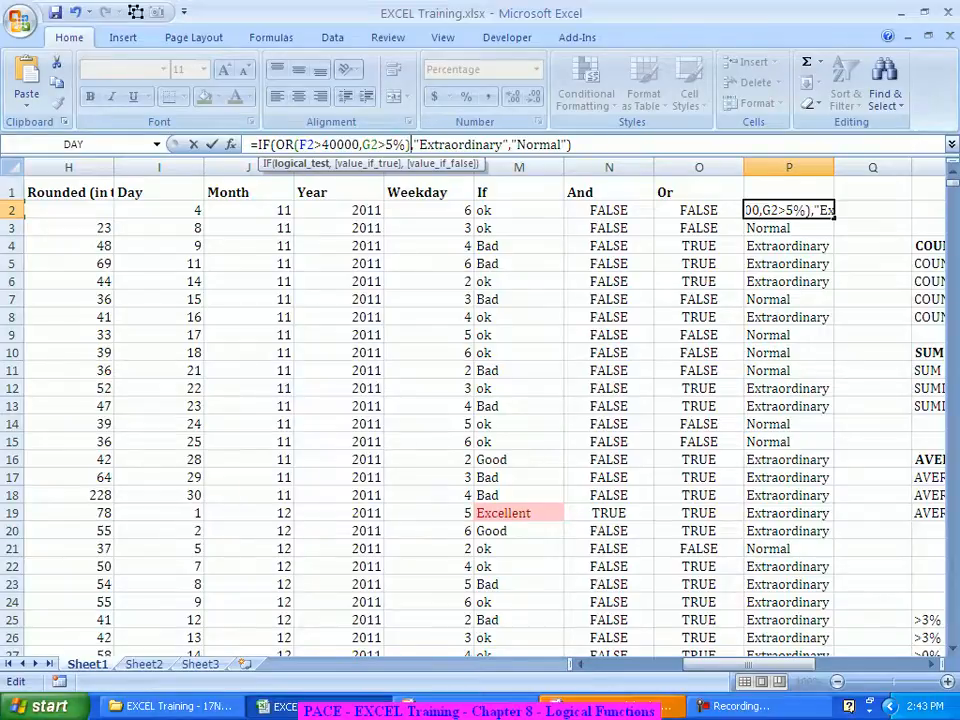
pyautogui.hotkey('ctrl', 'Return')
pyautogui.press('Return')
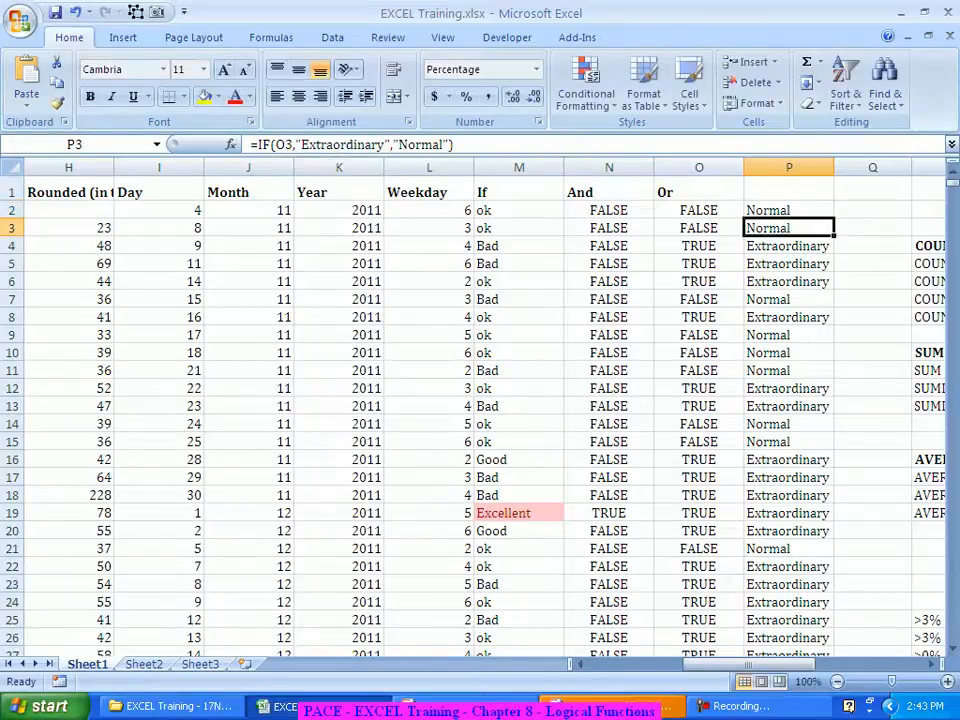
pyautogui.press('Up')
pyautogui.doubleClick(834, 219)
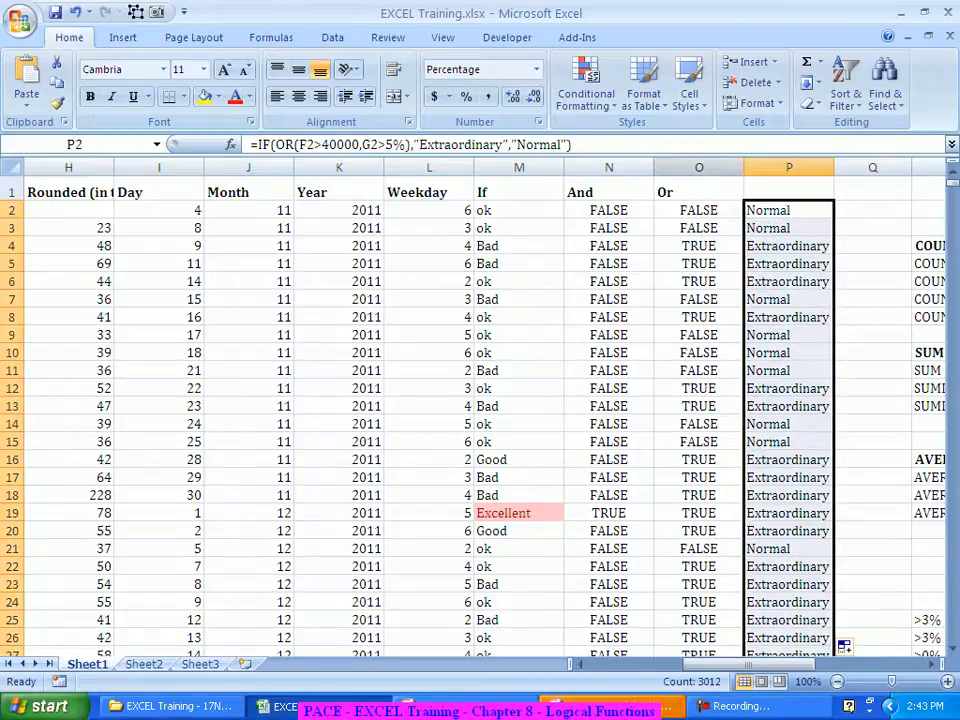
pyautogui.click(699, 168)
# Step: Review row 2's turnover F2, return G2, H2 and L2 against P2's Normal label, then select column O
pyautogui.click(788, 210)
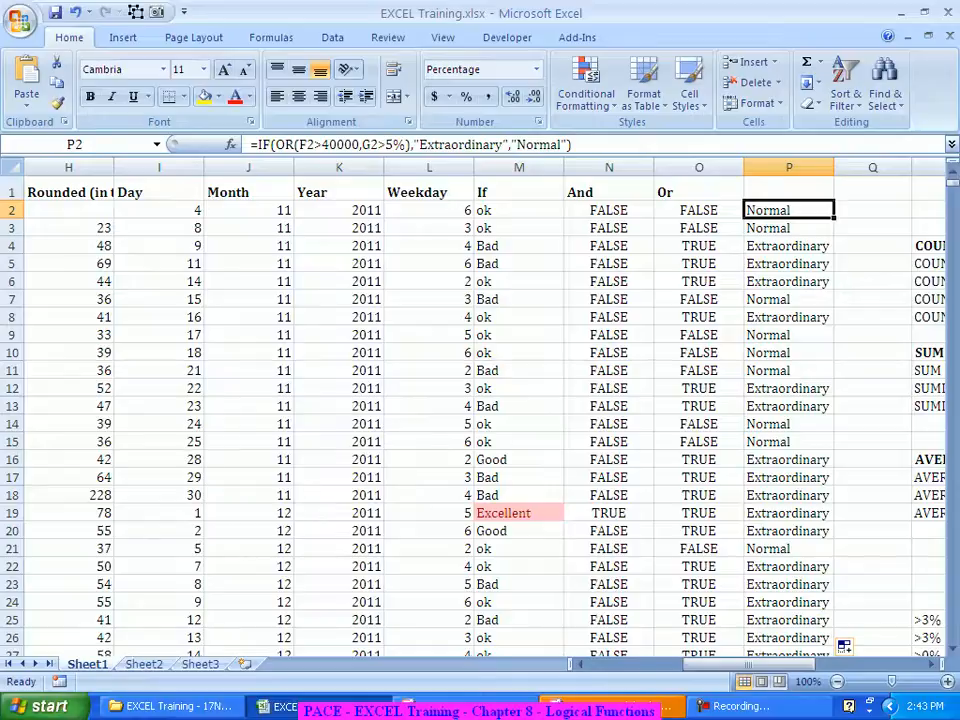
pyautogui.press('Left')
pyautogui.press('Left')
pyautogui.press('Left')
pyautogui.press('Left')
pyautogui.press('Left')
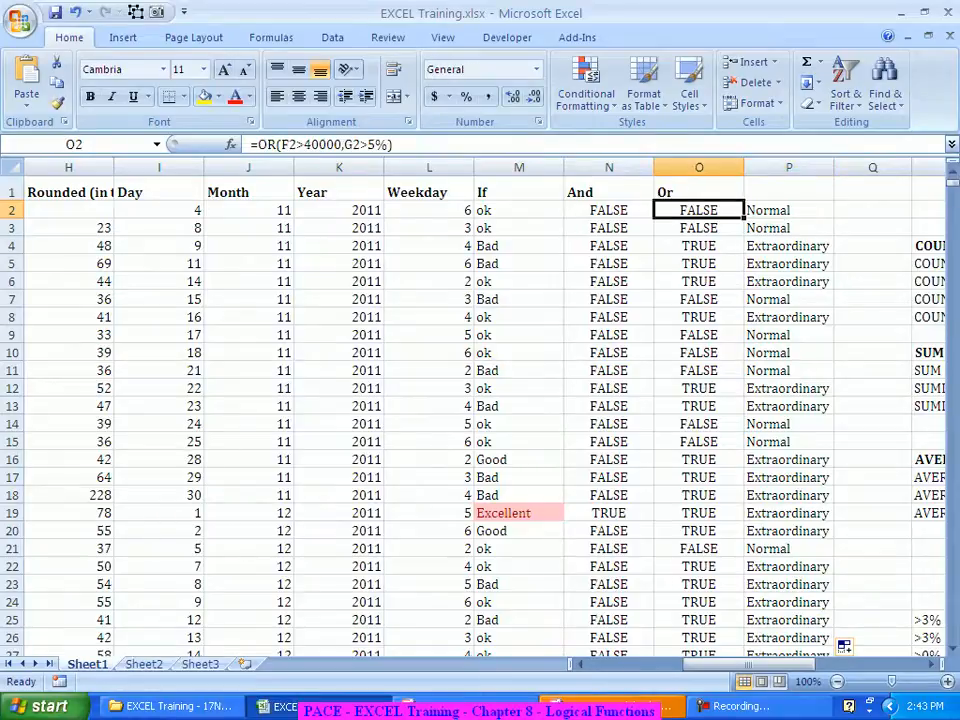
pyautogui.press('Left')
pyautogui.press('Left')
pyautogui.press('Left')
pyautogui.press('Left')
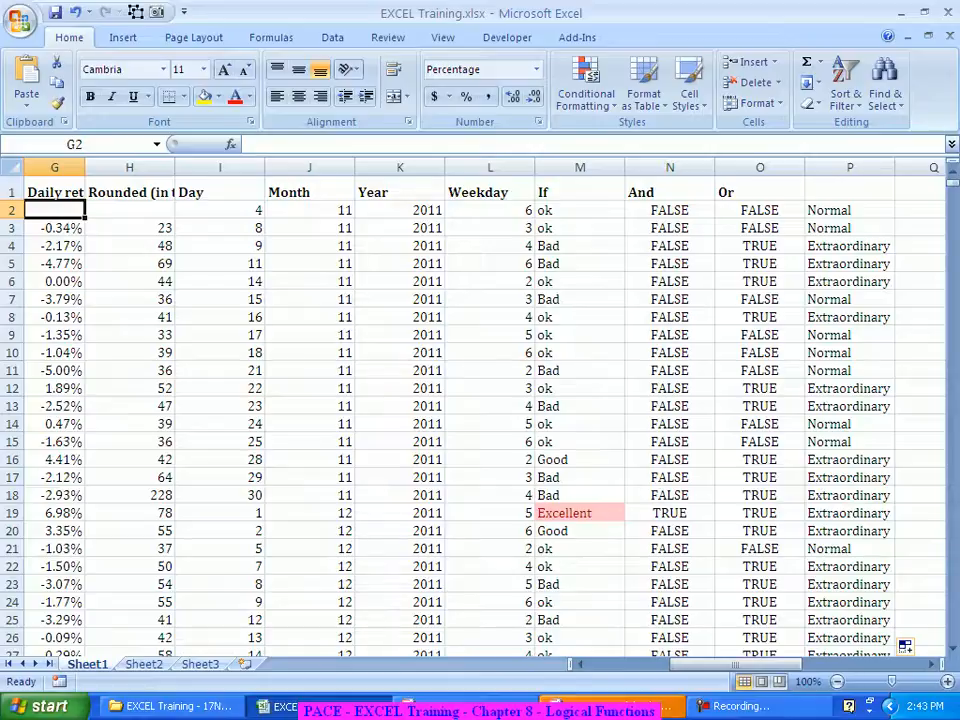
pyautogui.press('Right')
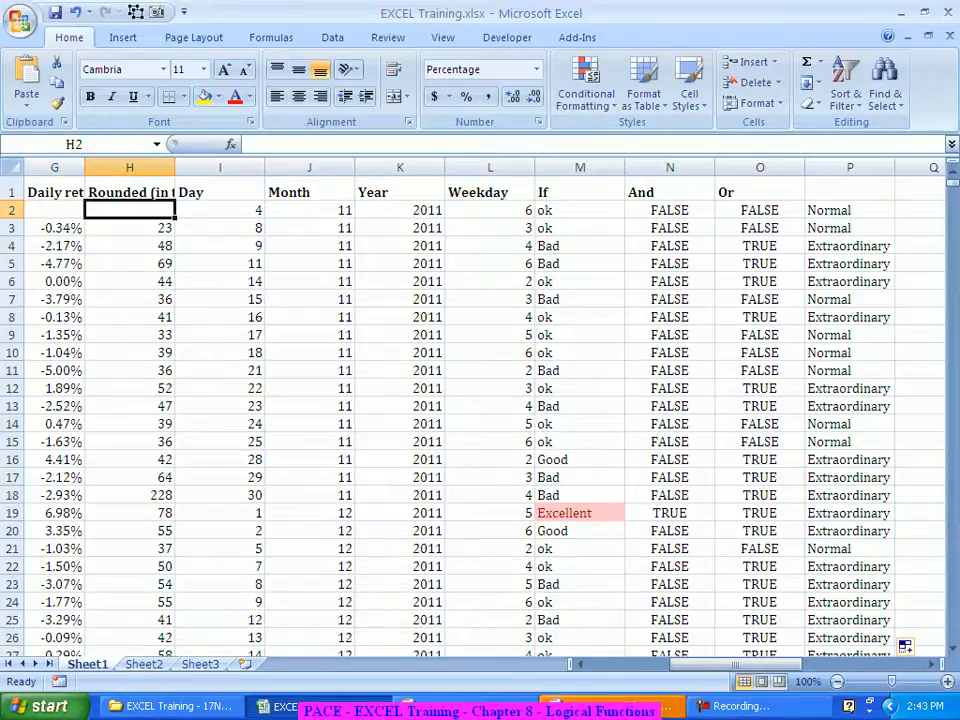
pyautogui.press('Left')
pyautogui.press('Left')
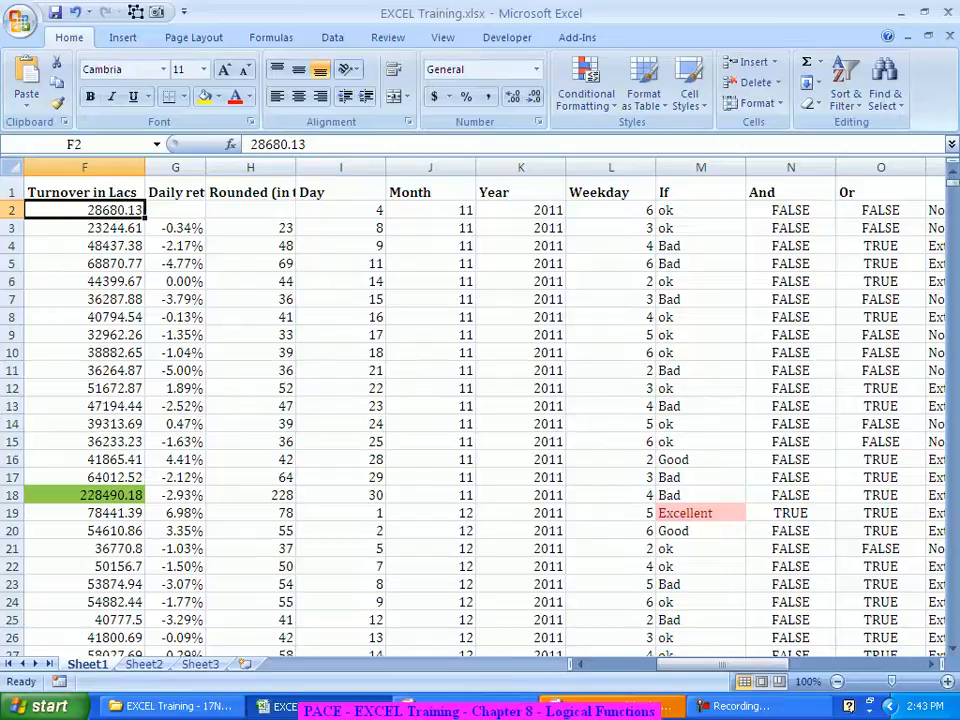
pyautogui.press('Right')
pyautogui.press('Right')
pyautogui.press('Right')
pyautogui.press('Right')
pyautogui.press('Right')
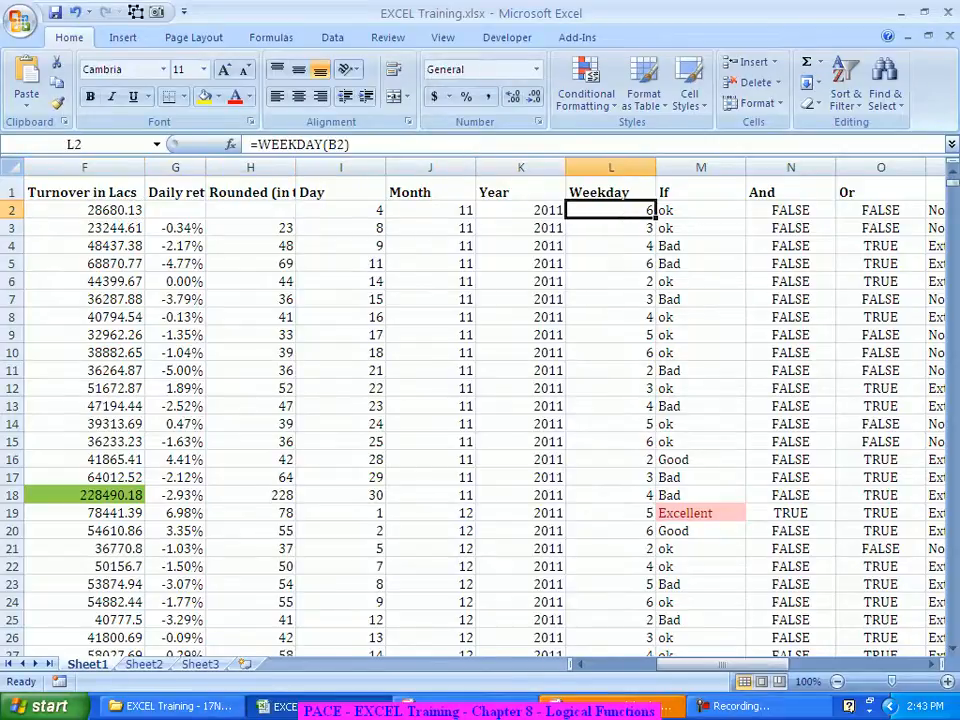
pyautogui.press('Right')
pyautogui.press('Right')
pyautogui.press('Right')
pyautogui.press('Right')
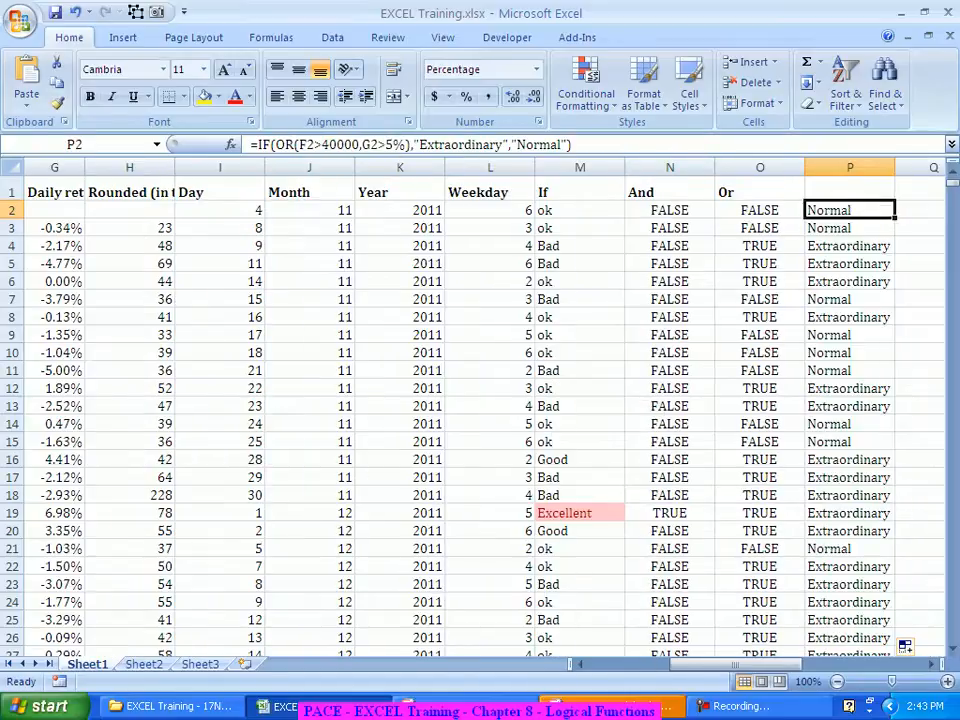
pyautogui.click(760, 168)
# Step: Delete the Or column, confirm the Extraordinary/Normal labels remain, then undo the deletion
pyautogui.rightClick(722, 170)
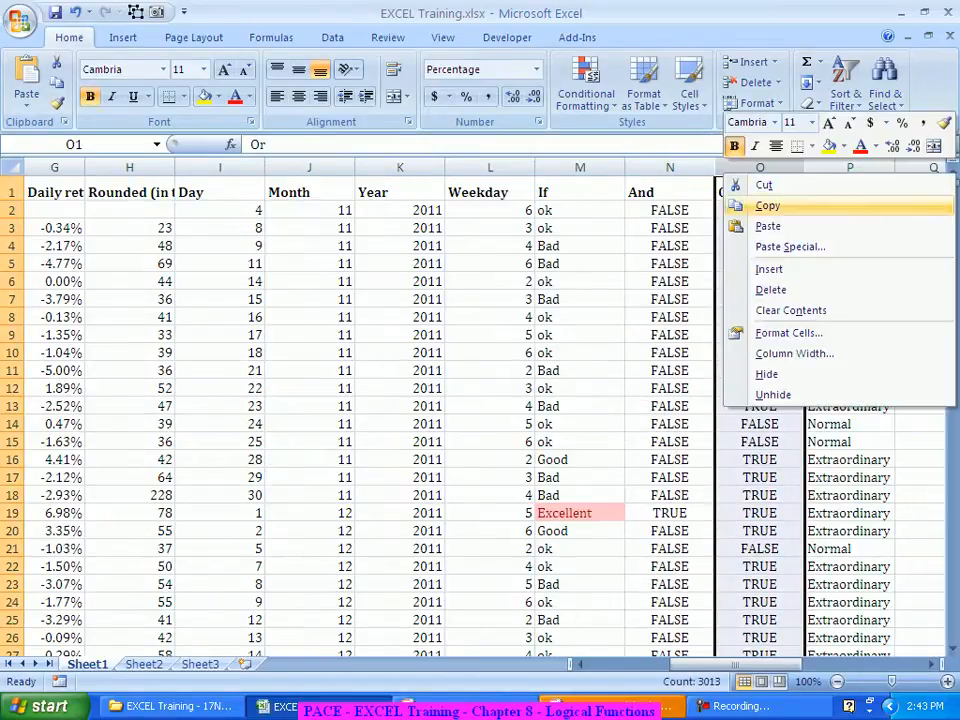
pyautogui.click(771, 287)
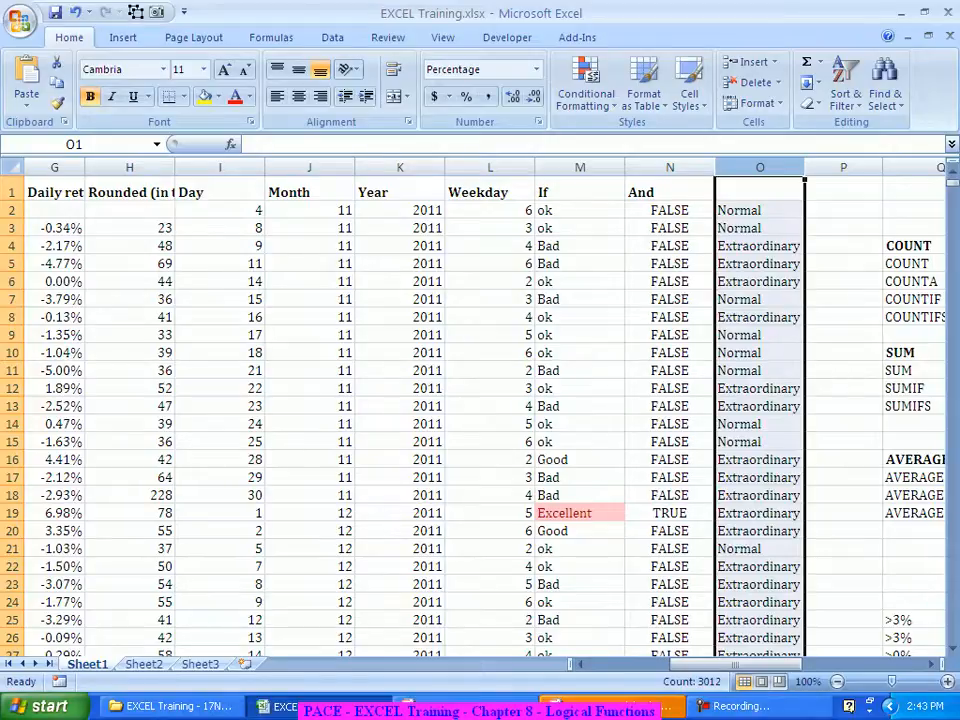
pyautogui.hotkey('ctrl', 'z')
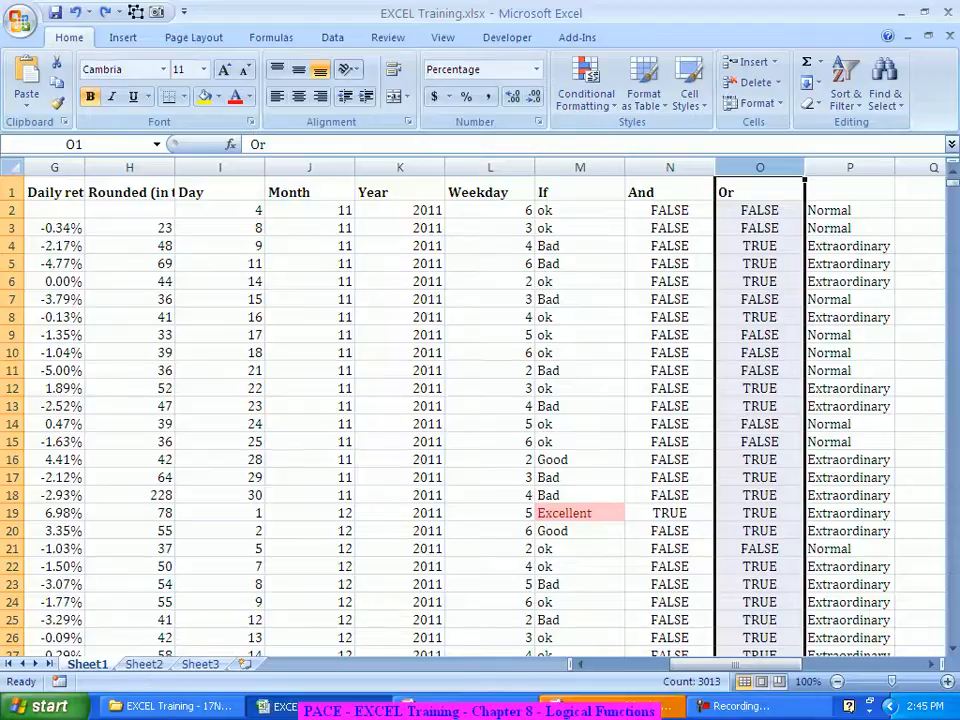
pyautogui.click(849, 210)
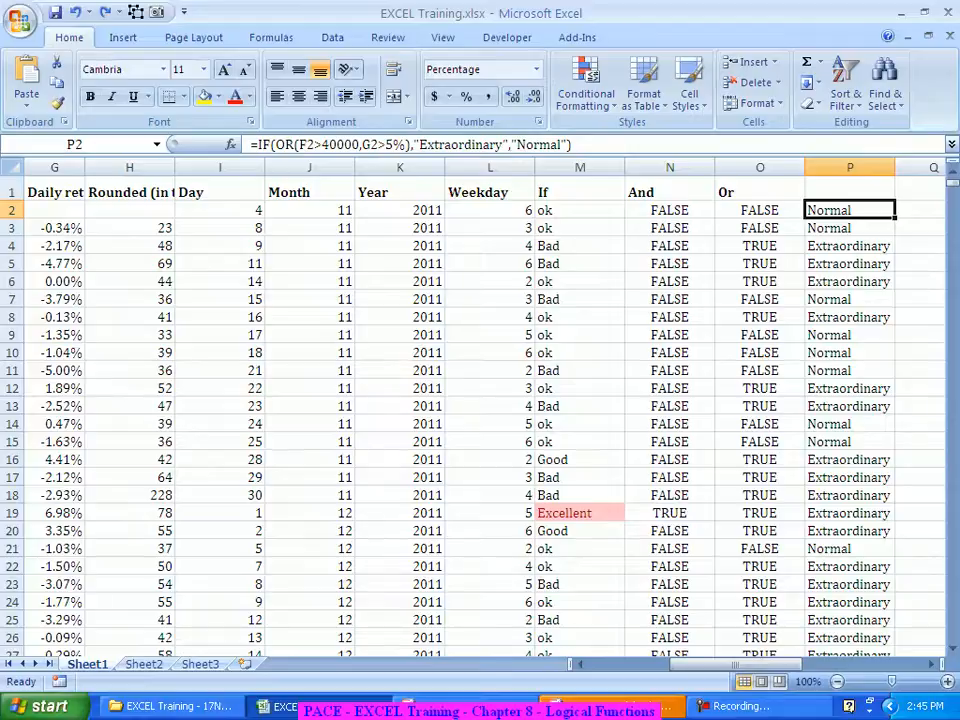
pyautogui.click(760, 168)
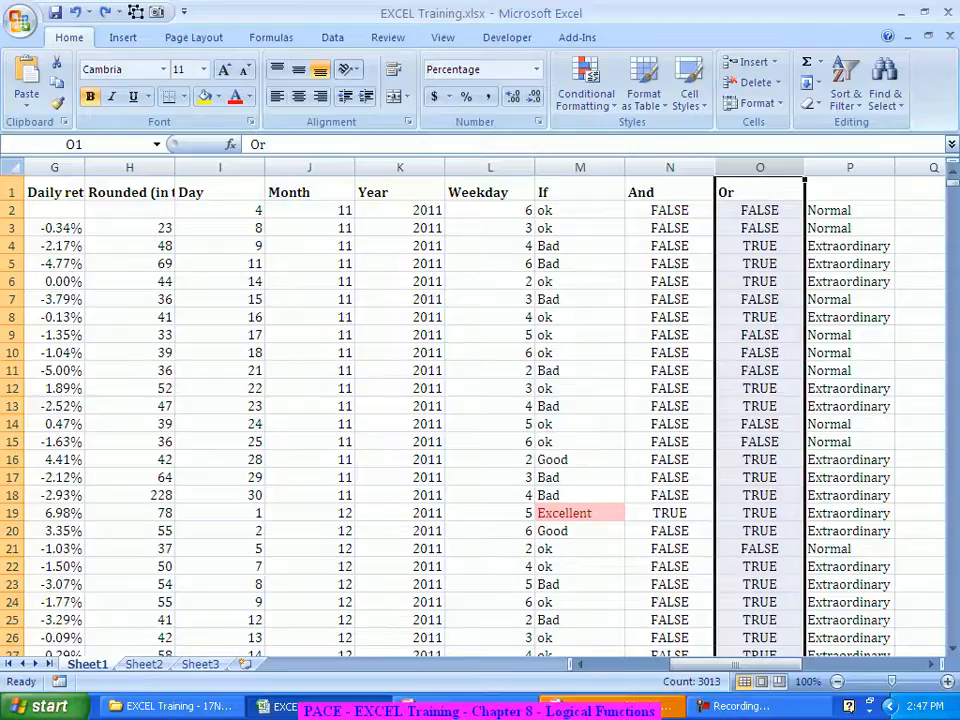
pyautogui.press('Right')
pyautogui.press('Down')
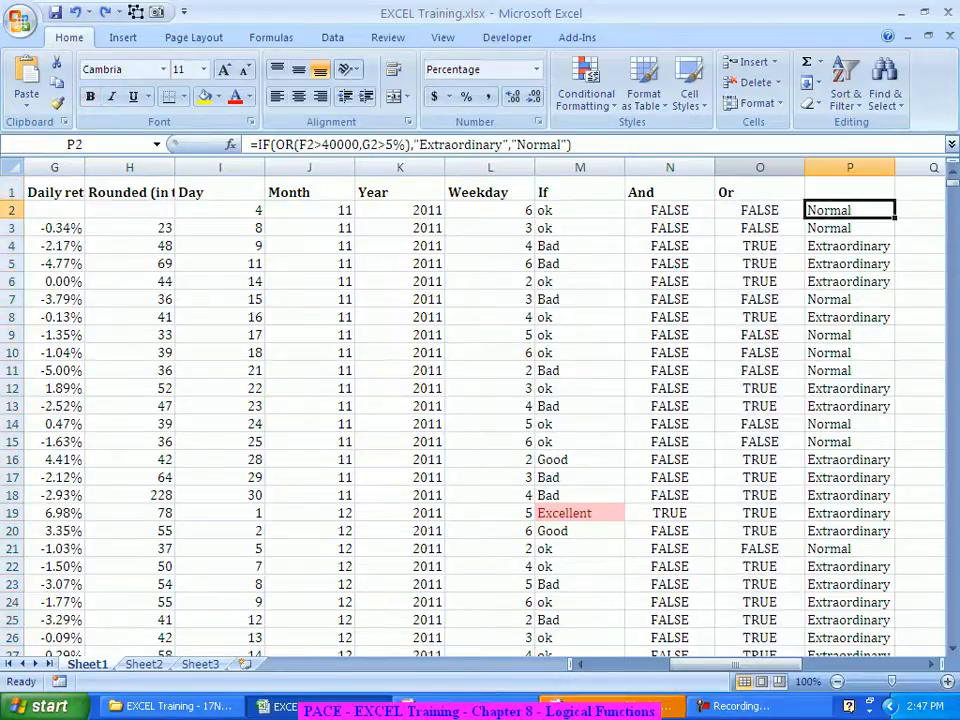